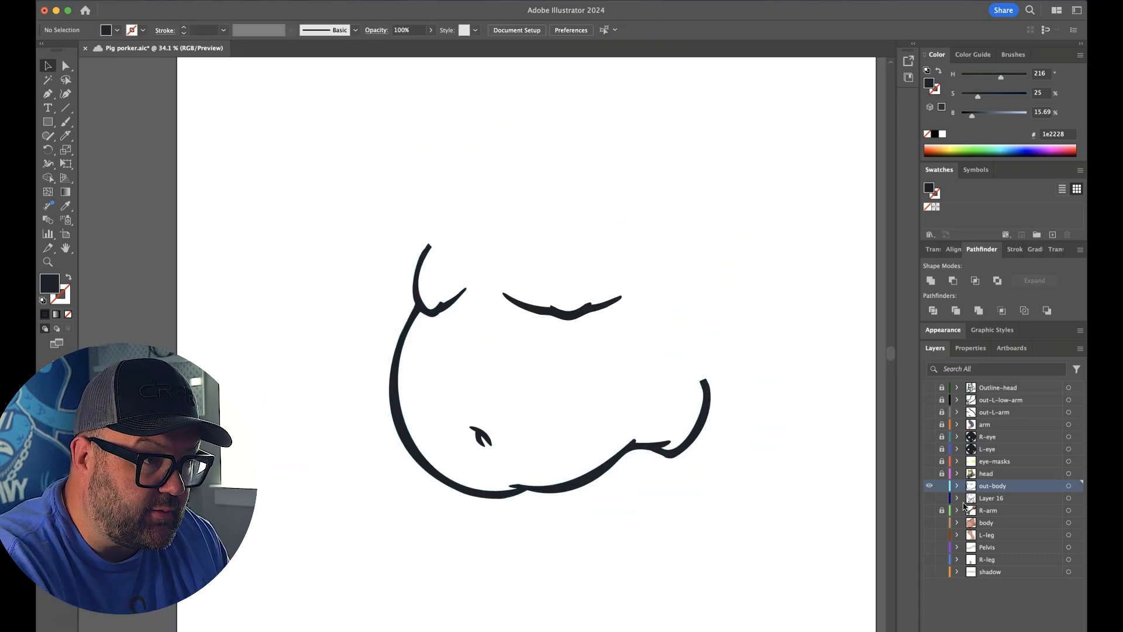
# Cut the pelvis and leg outlines apart and place them on separate layers named out-pelvis, out-R-leg and out-L-leg
pyautogui.click(991, 498)
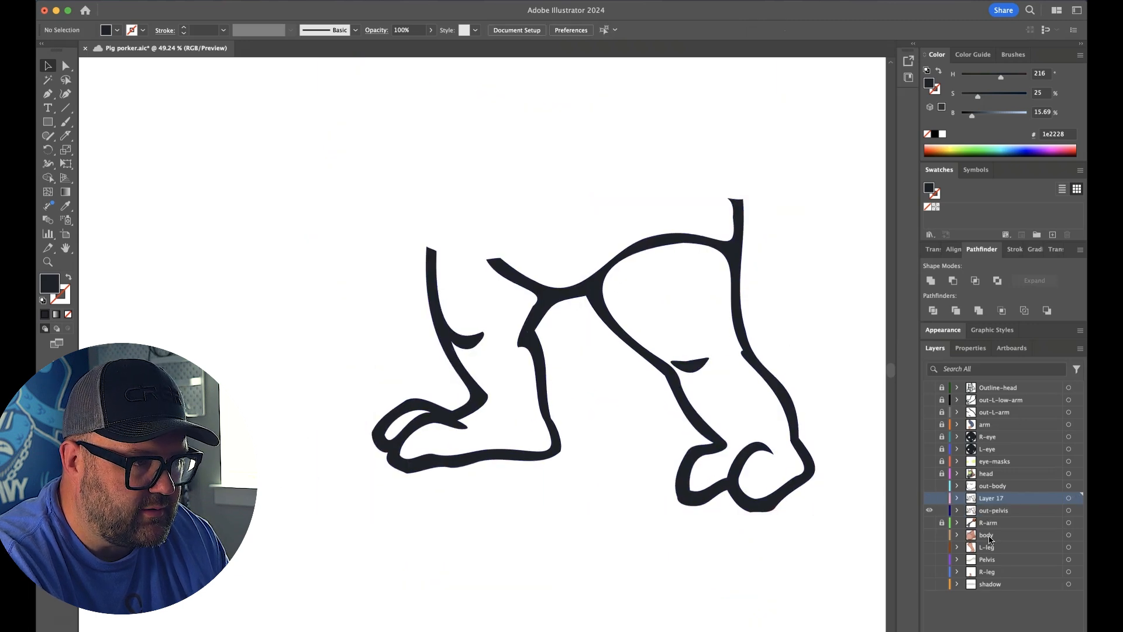
pyautogui.click(993, 510)
pyautogui.click(65, 135)
pyautogui.moveTo(582, 282); pyautogui.dragTo(751, 283)
pyautogui.moveTo(436, 348); pyautogui.dragTo(572, 342)
pyautogui.moveTo(513, 276); pyautogui.dragTo(585, 316)
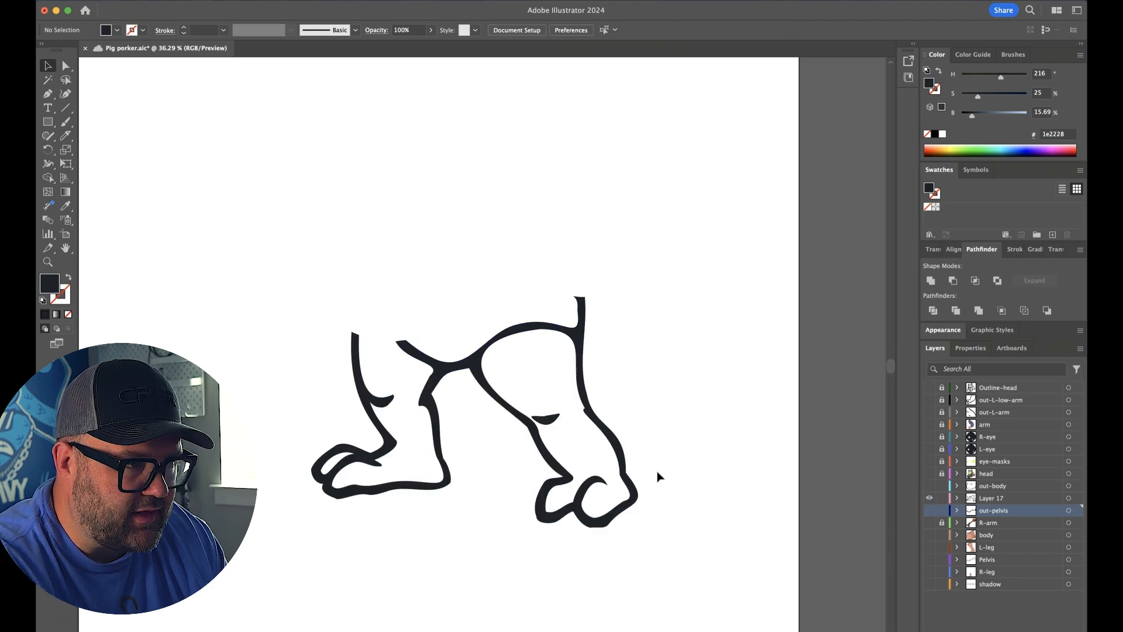
pyautogui.moveTo(655, 544); pyautogui.dragTo(616, 515)
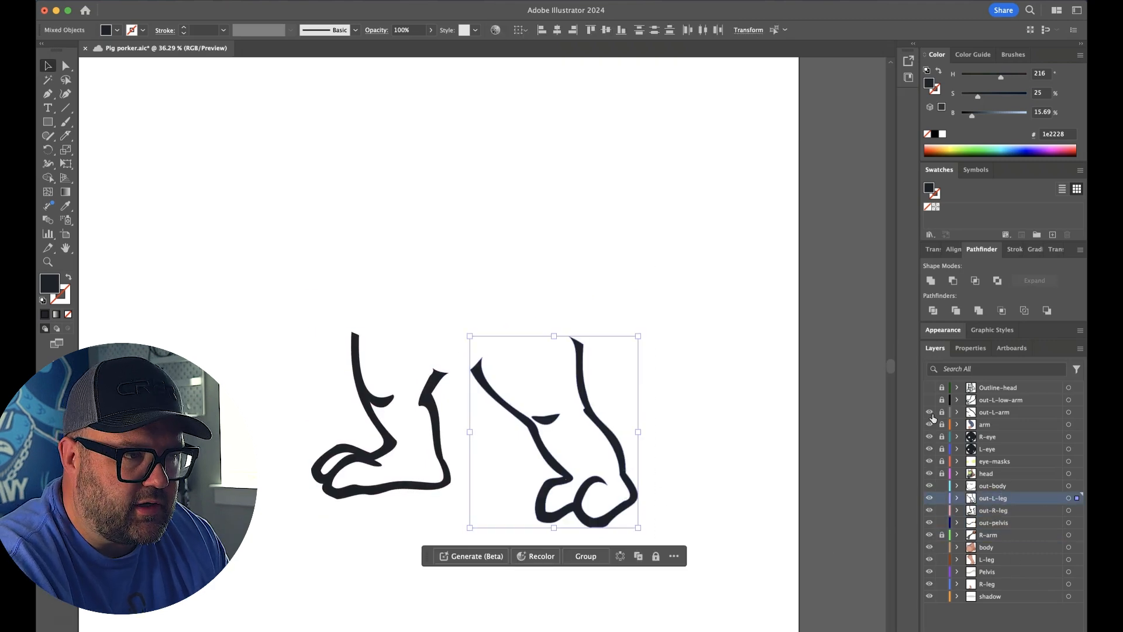
# Show and unlock all layers, and reorder the body and leg outline layers directly above their matching colour layers
pyautogui.keyDown('alt'); pyautogui.click(930, 425); pyautogui.keyUp('alt')
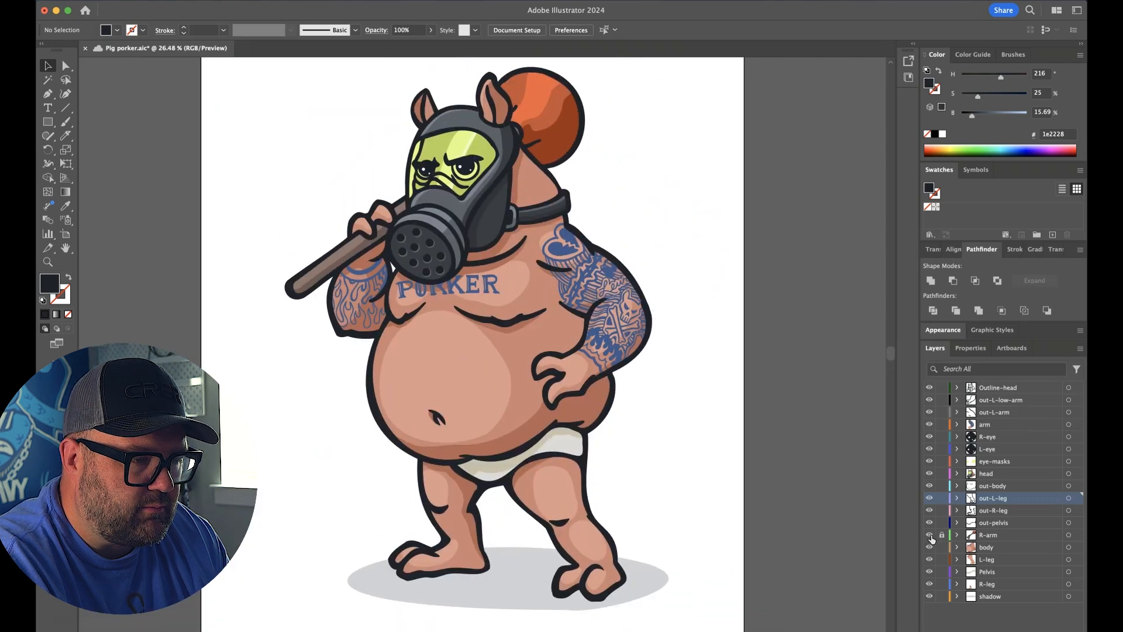
pyautogui.moveTo(930, 522)
pyautogui.mouseDown()
pyautogui.moveTo(930, 388)
pyautogui.moveTo(930, 522)
pyautogui.mouseUp()
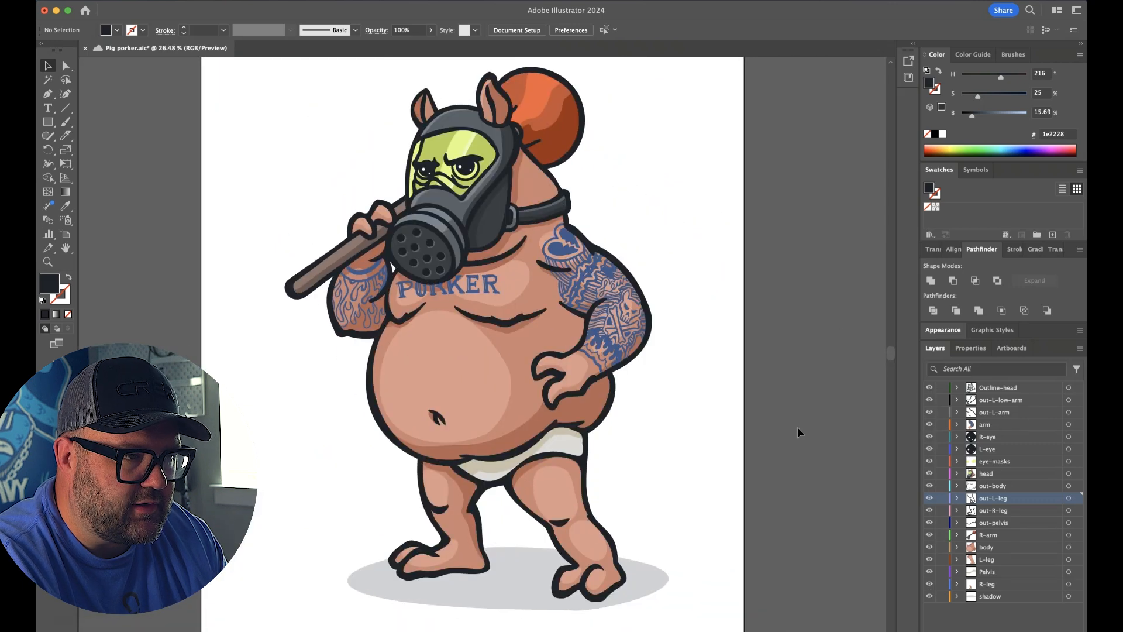
pyautogui.moveTo(1011, 572); pyautogui.dragTo(994, 492)
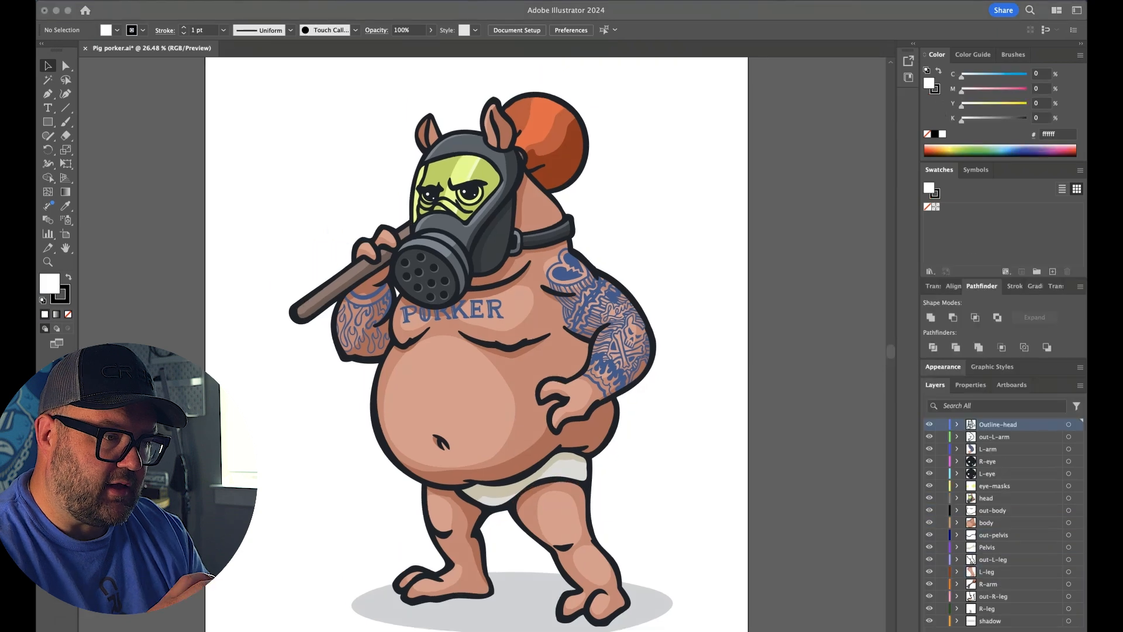
# Merge the out-L-arm outline artwork into the L-arm layer, remove the emptied layer and hide L-arm
pyautogui.click(998, 438)
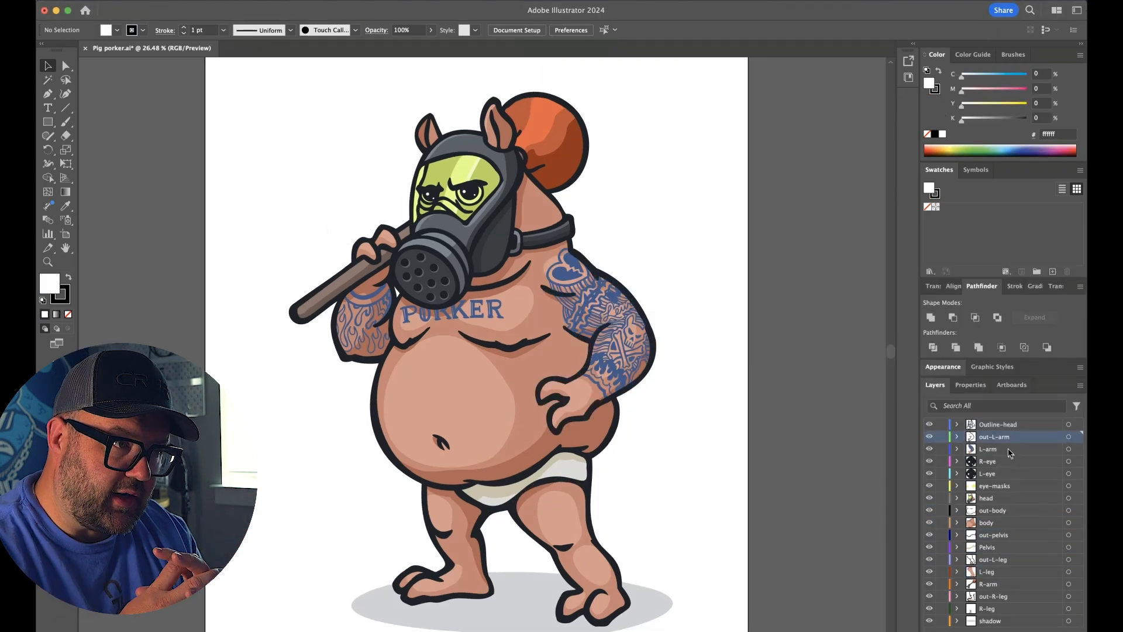
pyautogui.keyDown('shift'); pyautogui.click(1008, 449); pyautogui.keyUp('shift')
pyautogui.click(1068, 437)
pyautogui.press('super+x')
pyautogui.click(1018, 449)
pyautogui.press('super+f')
pyautogui.click(994, 437)
pyautogui.click(929, 437)
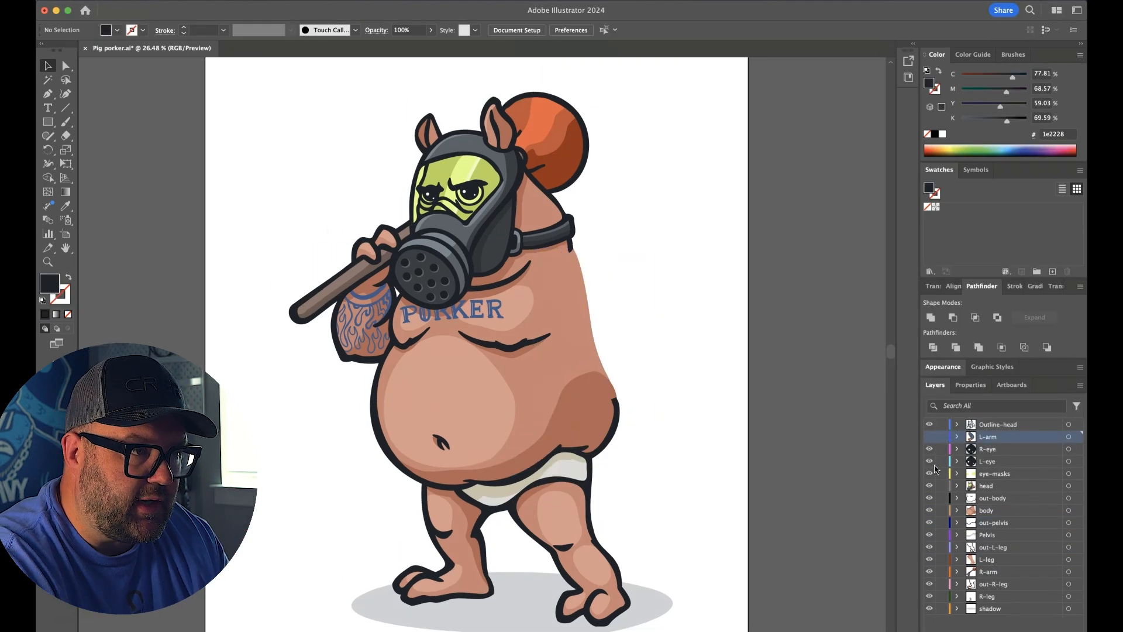
# Move the Outline-head layer below L-eye, and merge the out-body outline artwork into the body layer and hide it
pyautogui.moveTo(995, 424); pyautogui.dragTo(1023, 455)
pyautogui.click(1034, 497)
pyautogui.keyDown('shift'); pyautogui.click(1038, 509); pyautogui.keyUp('shift')
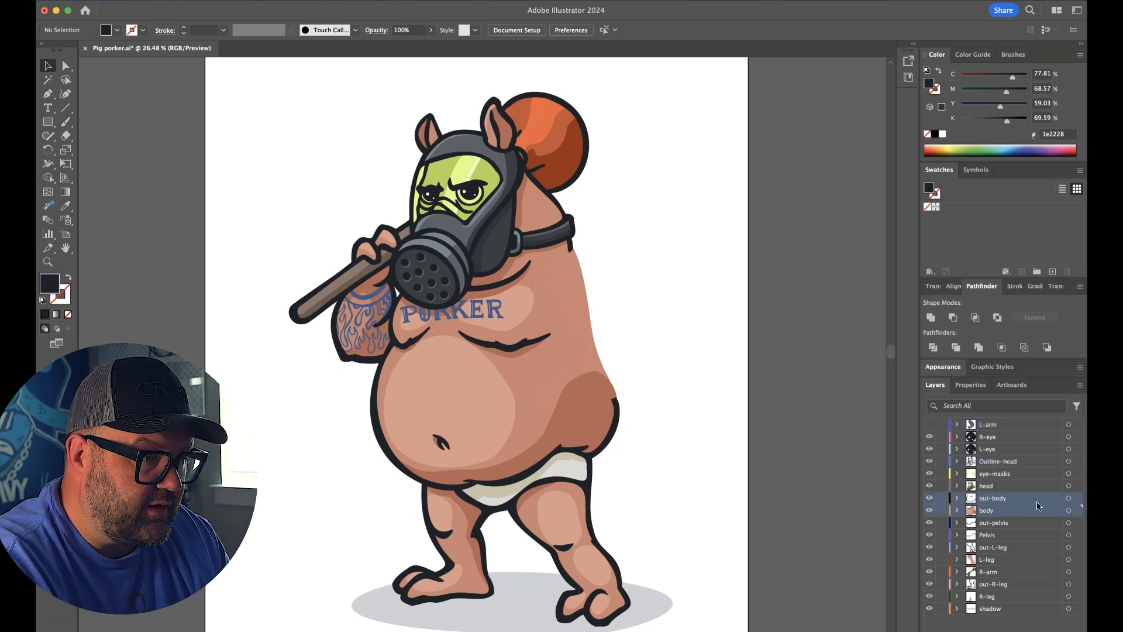
pyautogui.click(1069, 499)
pyautogui.press('super+x')
pyautogui.press('super+f')
pyautogui.click(929, 498)
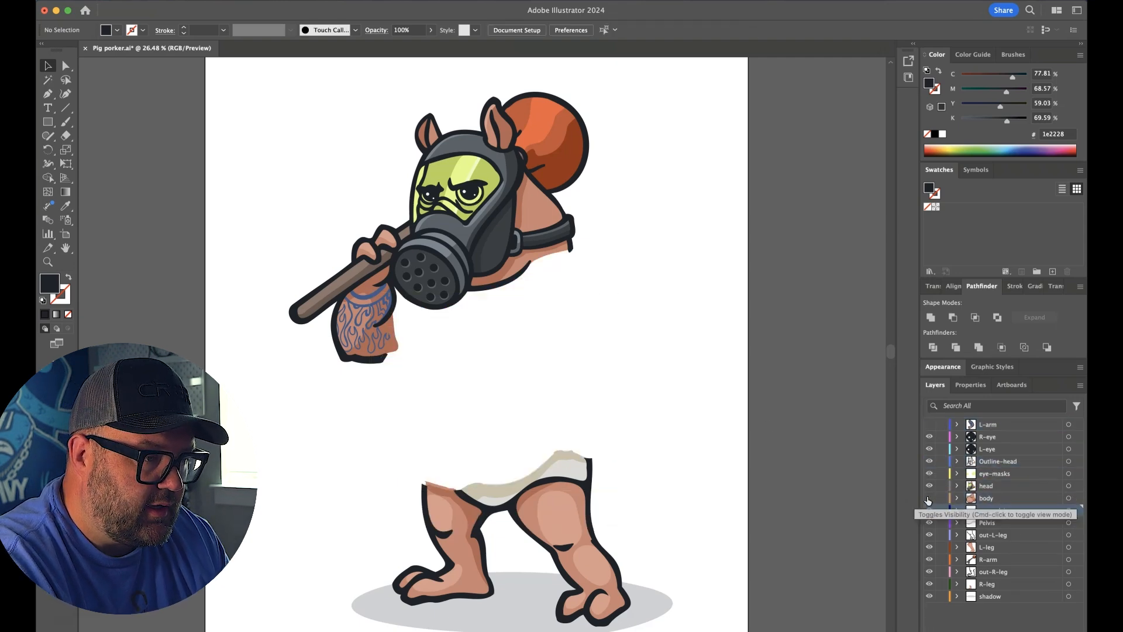
# Merge the out-pelvis outline artwork in place into the Pelvis layer, remove the emptied layer and hide Pelvis
pyautogui.click(588, 486)
pyautogui.press('super+x')
pyautogui.click(1032, 523)
pyautogui.press('super+f')
pyautogui.click(1037, 511)
pyautogui.click(1069, 630)
pyautogui.click(929, 511)
pyautogui.doubleClick(929, 523)
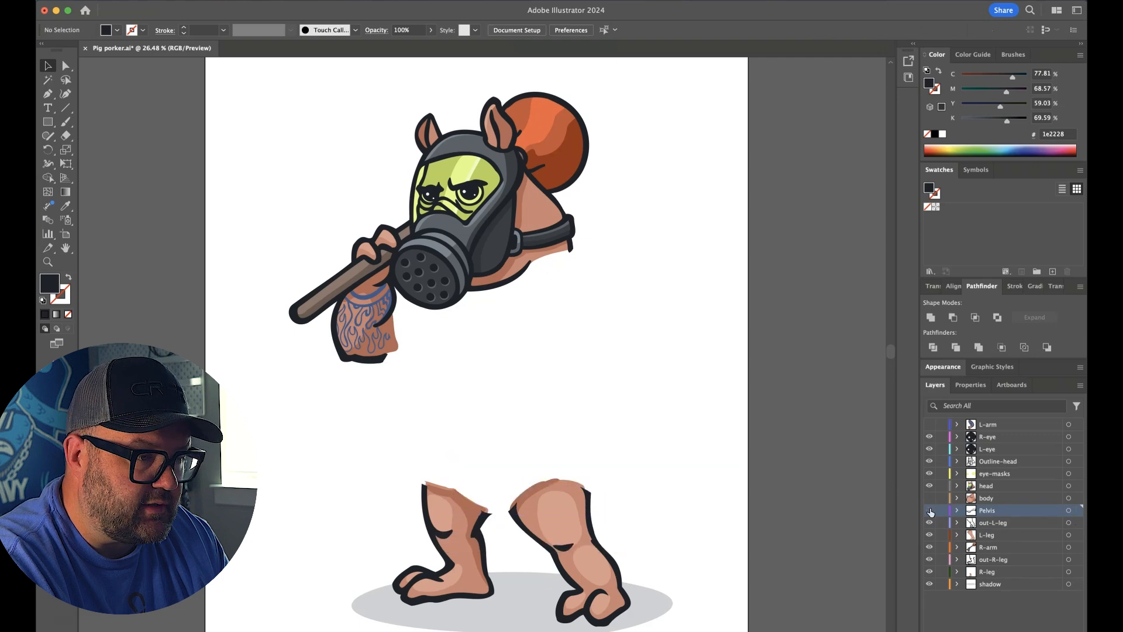
# Merge the out-L-leg outline artwork in place into the L-leg layer, remove the emptied layer and hide L-leg
pyautogui.click(1069, 522)
pyautogui.press('super+x')
pyautogui.click(1033, 534)
pyautogui.press('super+f')
pyautogui.click(1034, 523)
pyautogui.click(1070, 631)
pyautogui.click(929, 523)
pyautogui.click(929, 535)
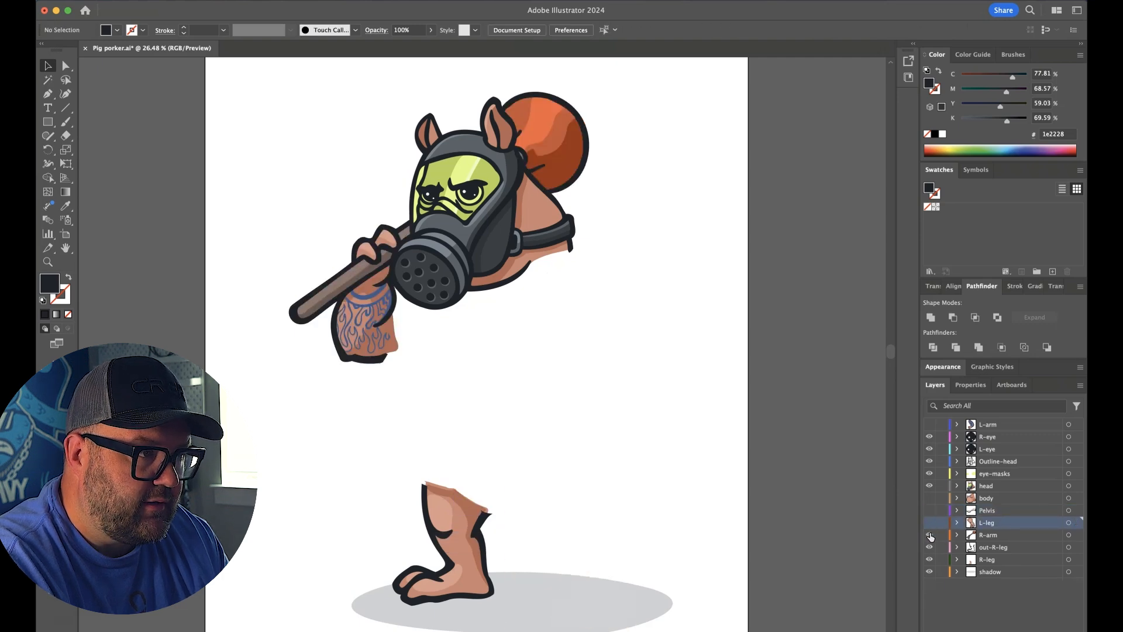
# Merge the out-R-leg outline artwork in place into the R-leg layer and remove the emptied layer
pyautogui.click(929, 548)
pyautogui.click(485, 555)
pyautogui.press('super+x')
pyautogui.click(1033, 560)
pyautogui.press('super+f')
pyautogui.click(1034, 548)
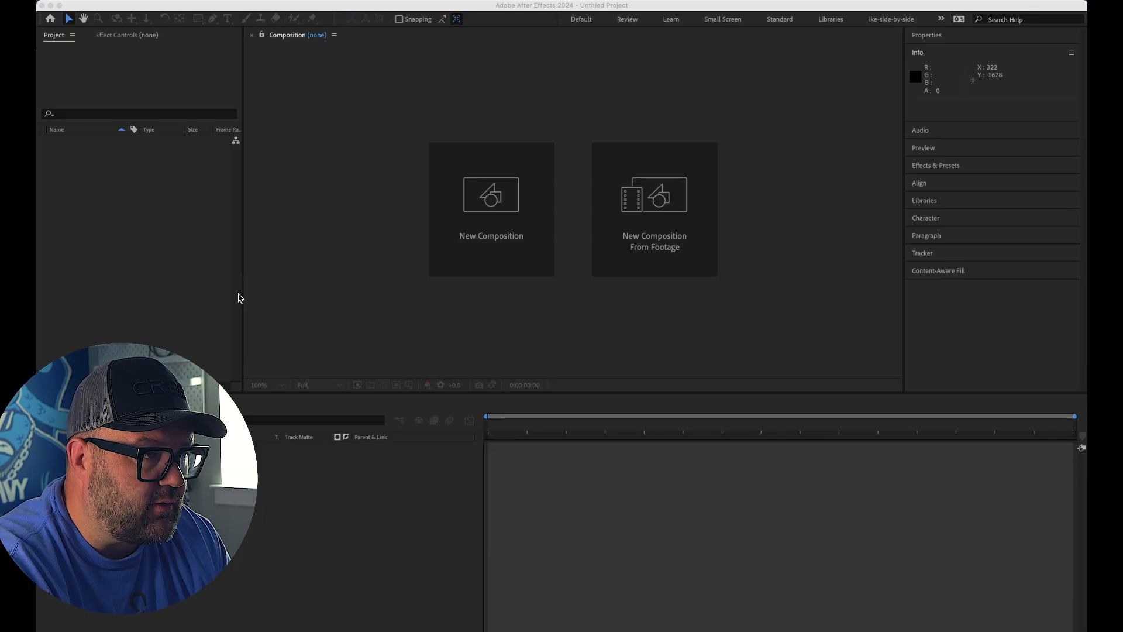
# Switch to After Effects, import Pig porker.ai as a layered composition and open the Pig porker composition
pyautogui.press('super+Tab')
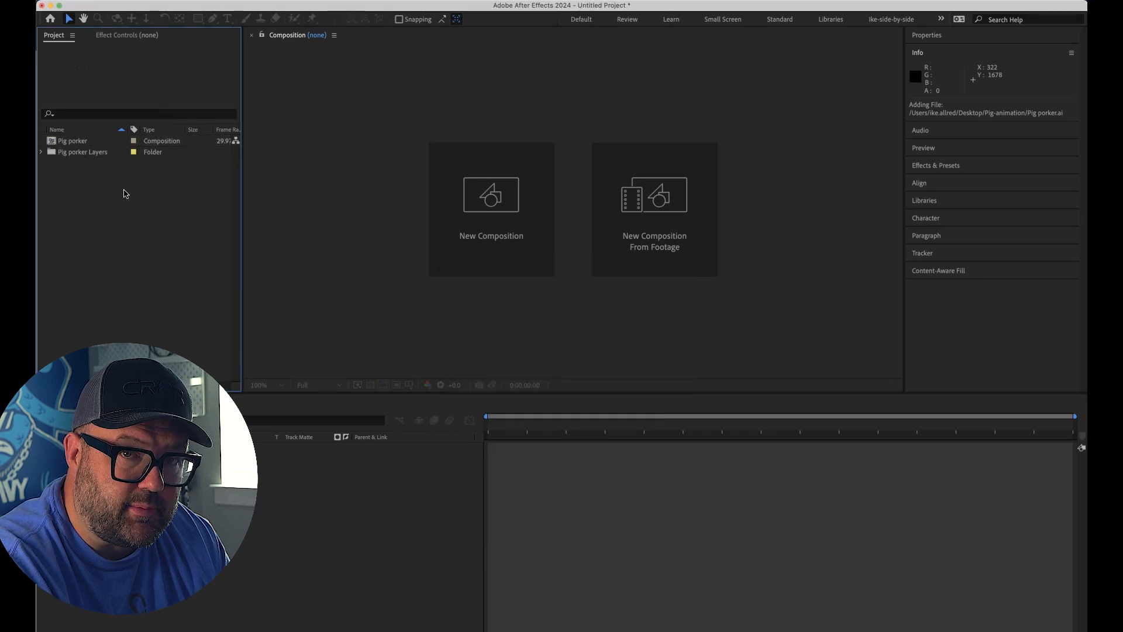
pyautogui.doubleClick(72, 141)
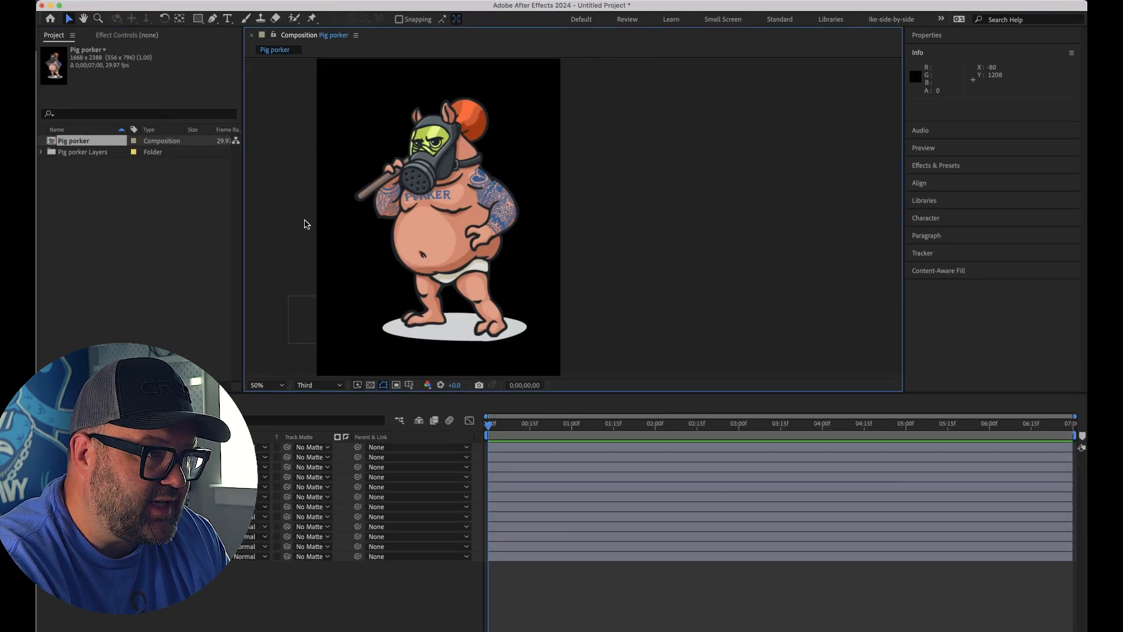
# Save the project as "Pig porker"
pyautogui.press('super+s')
pyautogui.write('Pig porker')
pyautogui.press('Return')
# Set the Pig porker composition's background colour to white in its composition settings
pyautogui.click(594, 326)
pyautogui.rightClick(771, 192)
pyautogui.click(831, 228)
pyautogui.click(860, 371)
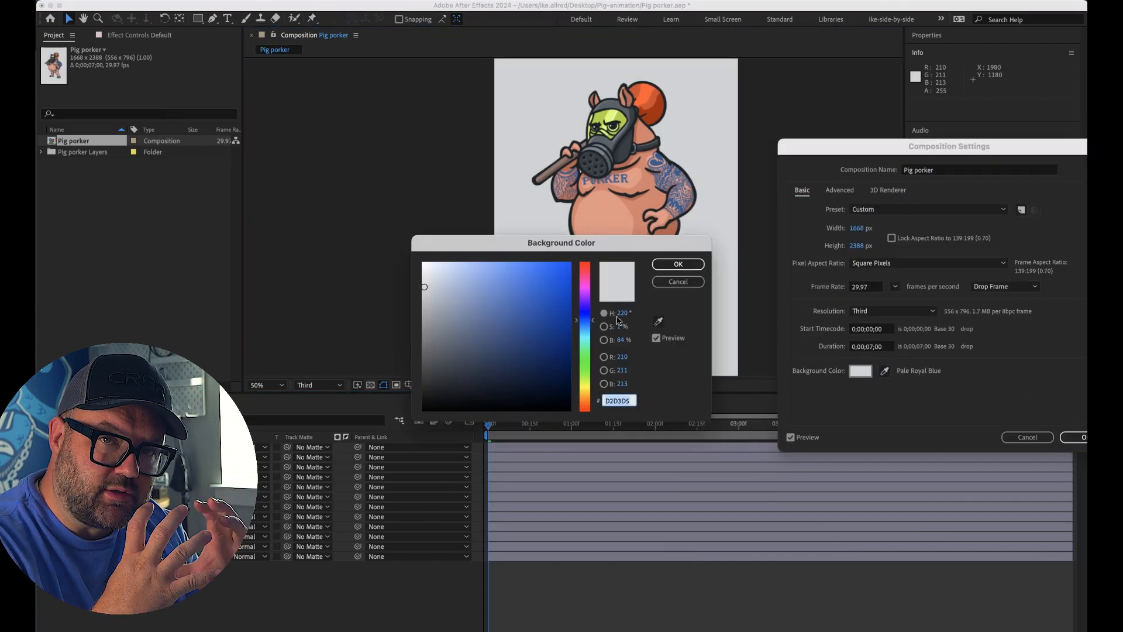
pyautogui.moveTo(428, 243); pyautogui.dragTo(197, 294)
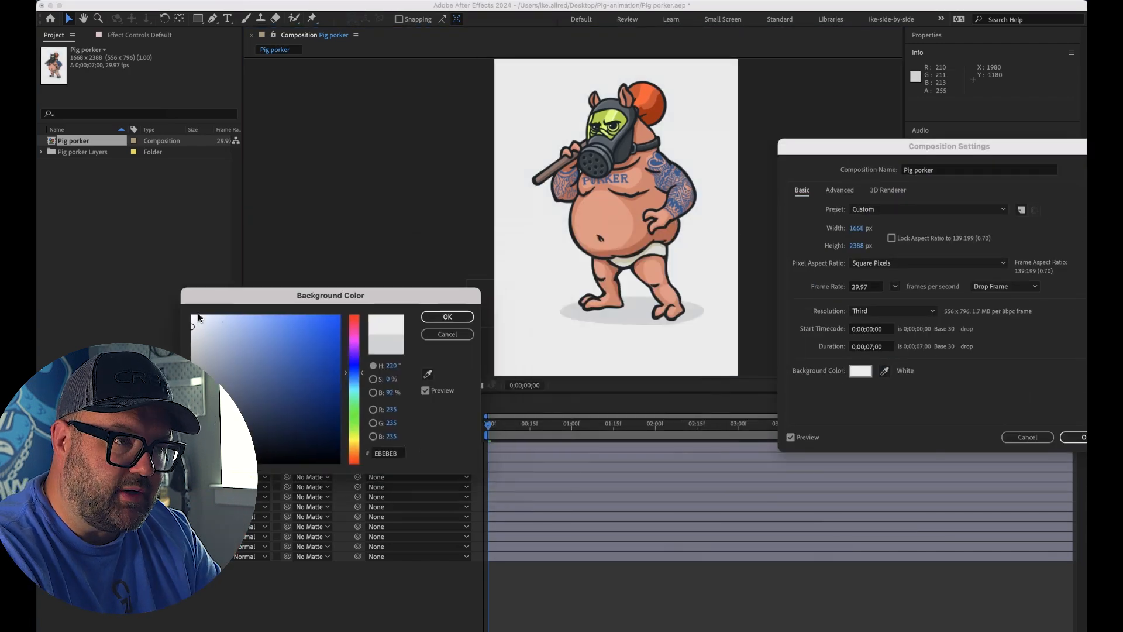
pyautogui.click(194, 314)
pyautogui.click(448, 315)
pyautogui.click(1081, 438)
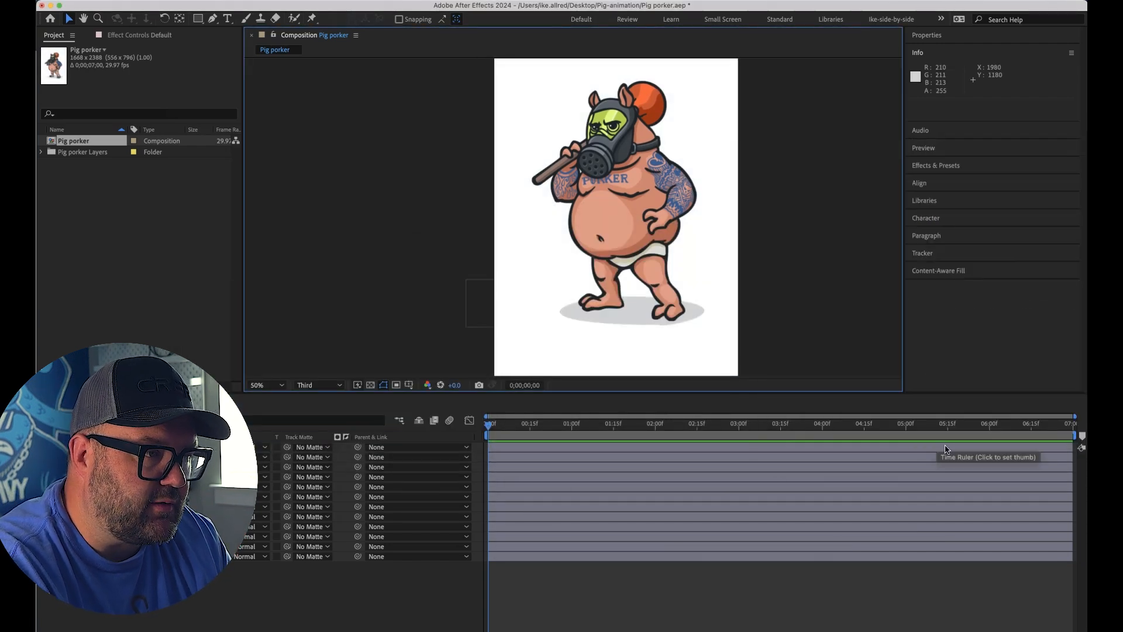
# Move the anchor points of the L-arm and R-arm layers to their shoulder joints
pyautogui.moveTo(780, 234); pyautogui.dragTo(689, 190)
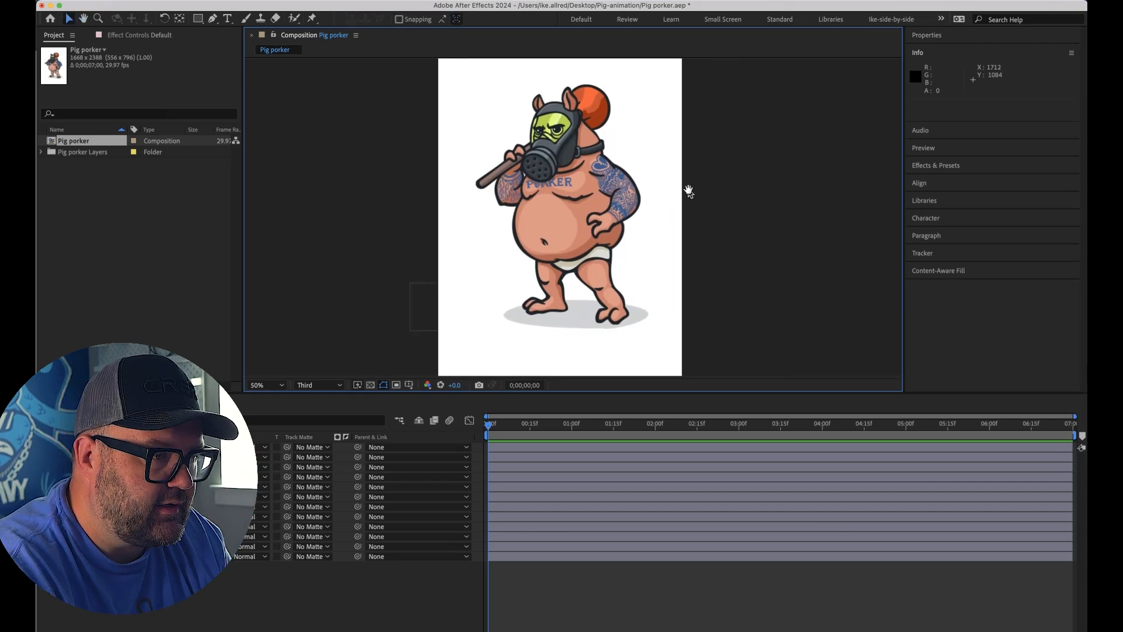
pyautogui.scroll(3, 646, 172)
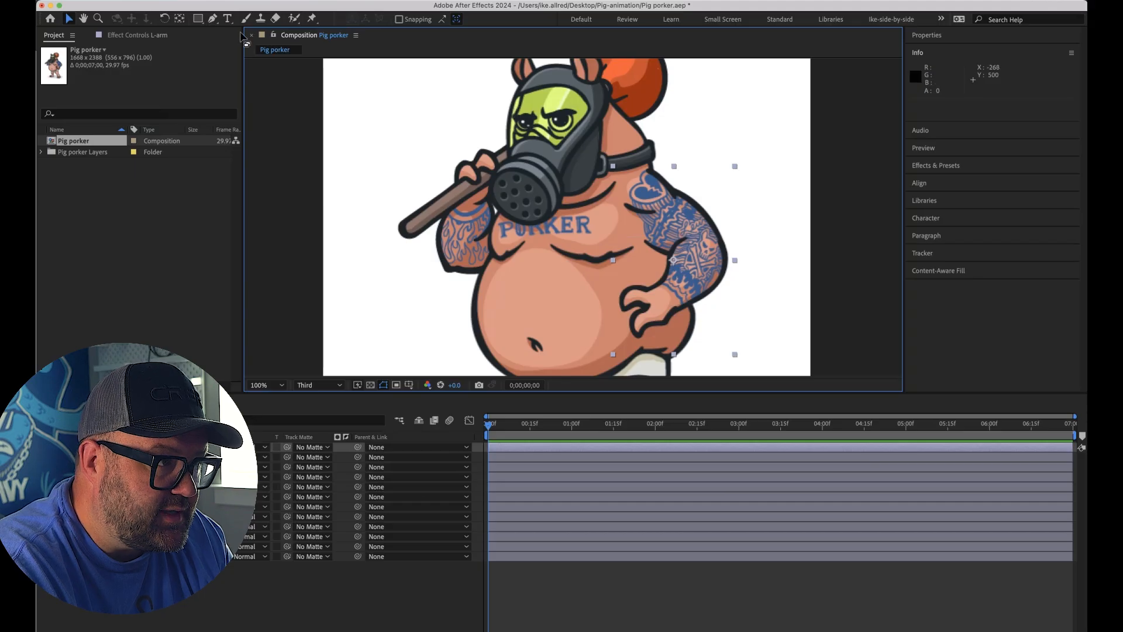
pyautogui.press('y')
pyautogui.moveTo(673, 260); pyautogui.dragTo(726, 193)
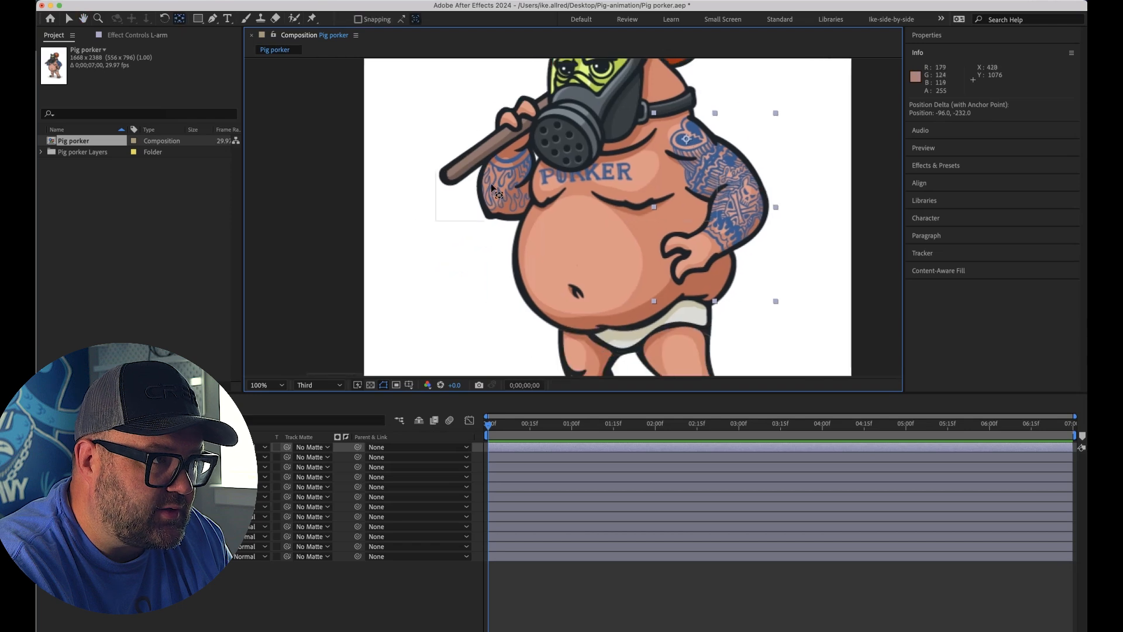
pyautogui.click(484, 183)
pyautogui.moveTo(496, 171); pyautogui.dragTo(488, 214)
pyautogui.click(489, 213)
# Move the anchor points of the body and Pelvis layers to the waist, just below the belly
pyautogui.moveTo(563, 192); pyautogui.dragTo(546, 245)
pyautogui.moveTo(567, 312); pyautogui.dragTo(540, 233)
pyautogui.click(557, 246)
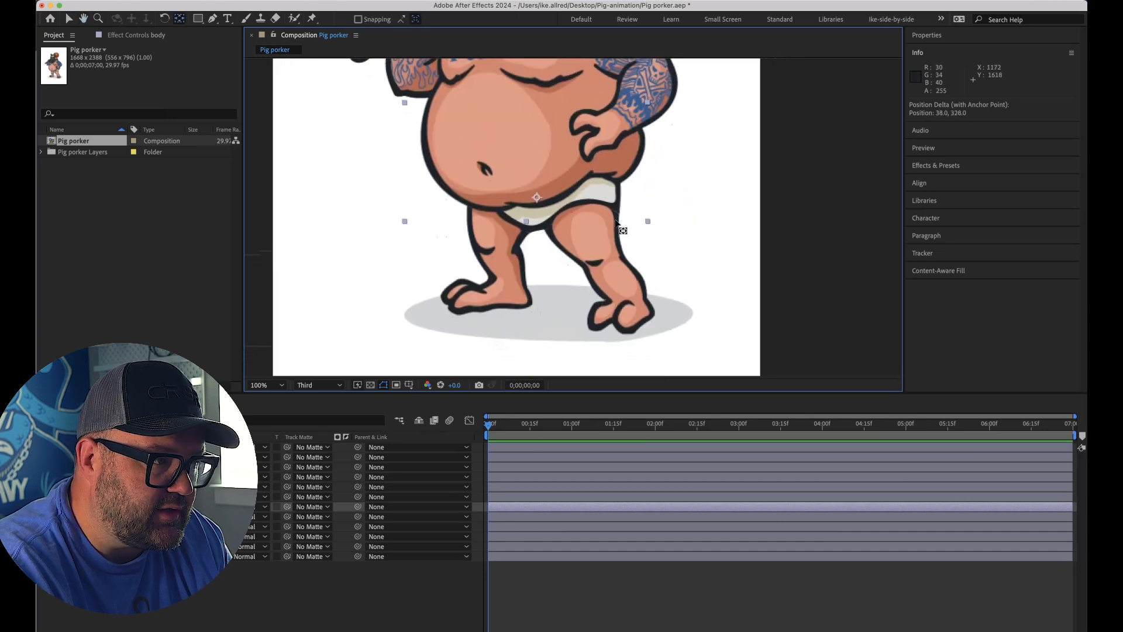
pyautogui.click(596, 245)
pyautogui.click(152, 516)
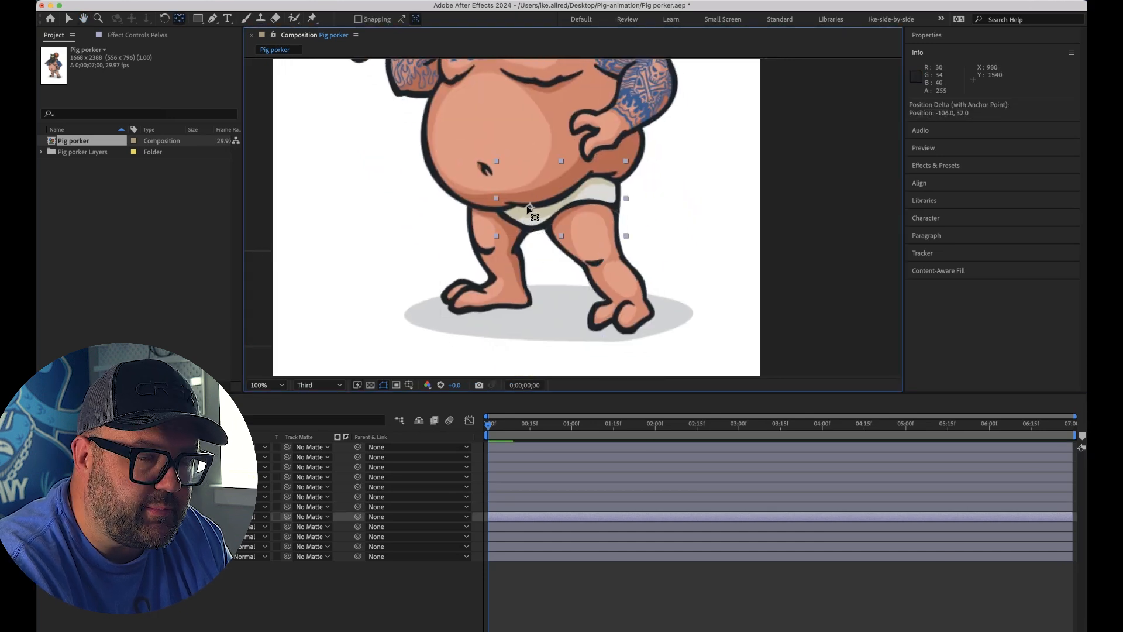
# Move the anchor points of the L-leg and R-leg layers to their hip joints
pyautogui.click(608, 258)
pyautogui.moveTo(608, 258); pyautogui.dragTo(579, 199)
pyautogui.click(147, 547)
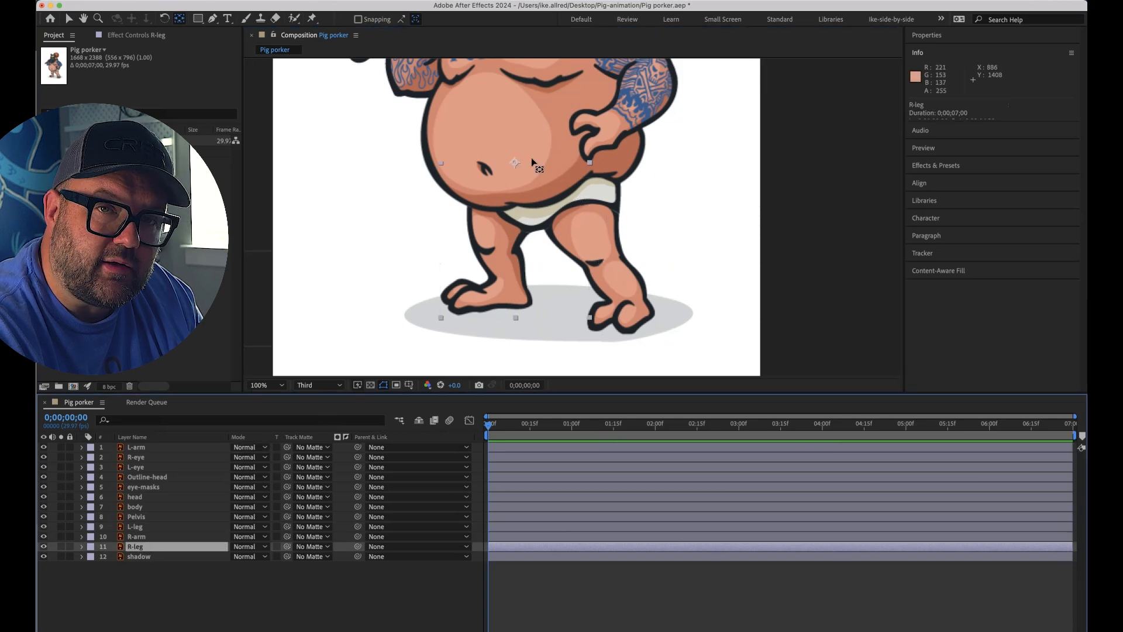
pyautogui.moveTo(514, 161); pyautogui.dragTo(500, 204)
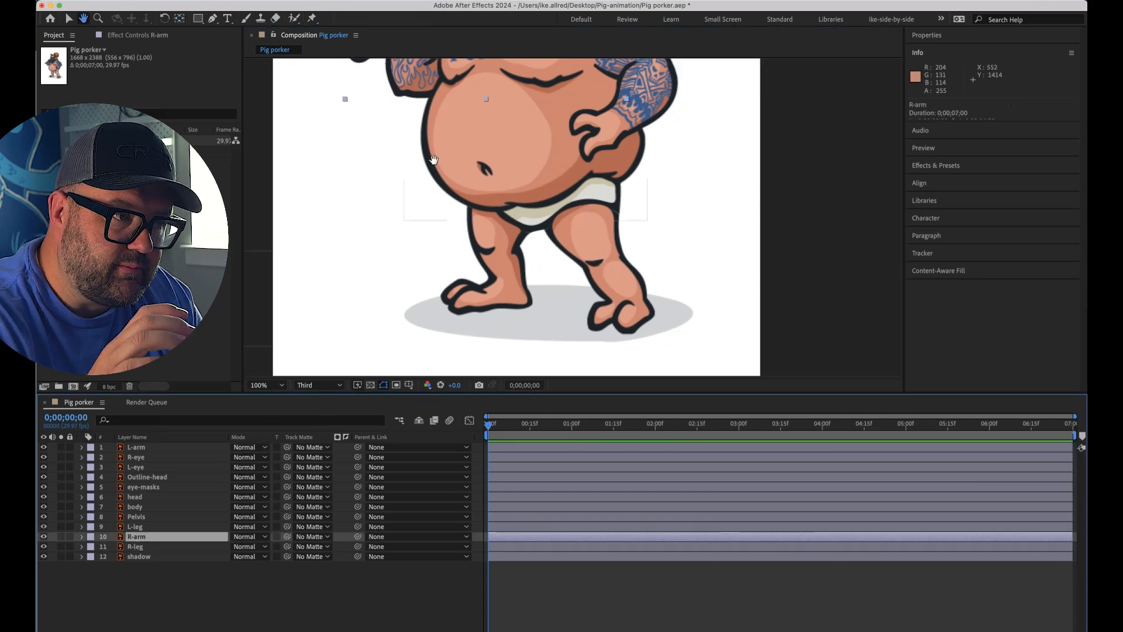
# Move the head layer's anchor point down to the base of the neck
pyautogui.scroll(5, 414, 326)
pyautogui.click(164, 528)
pyautogui.click(162, 518)
pyautogui.click(158, 509)
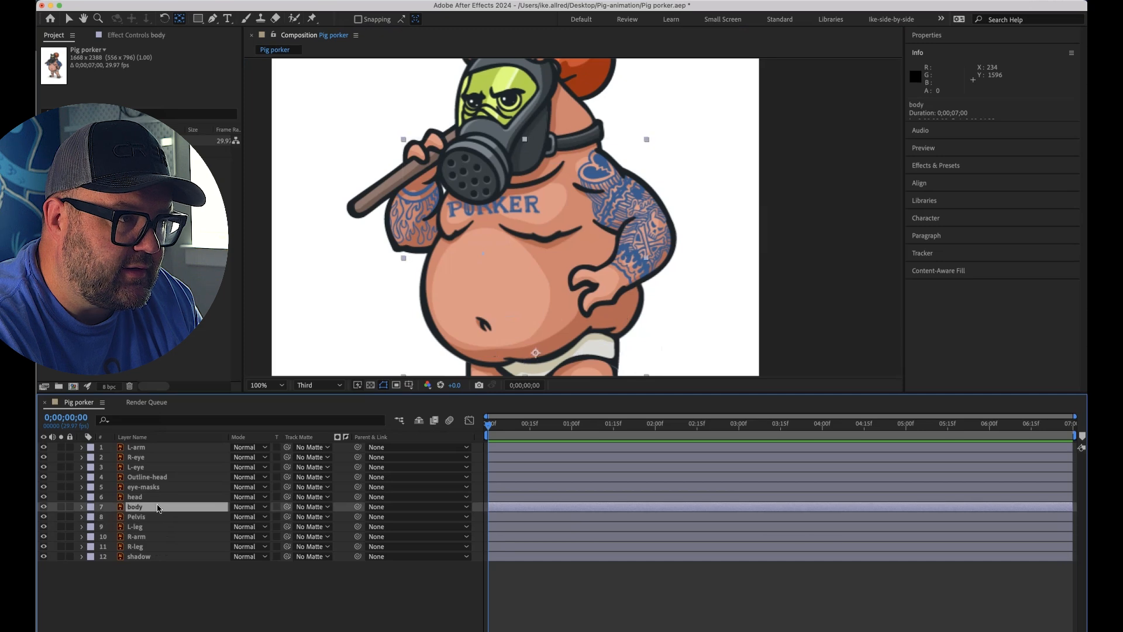
pyautogui.click(158, 498)
pyautogui.moveTo(525, 111); pyautogui.dragTo(530, 163)
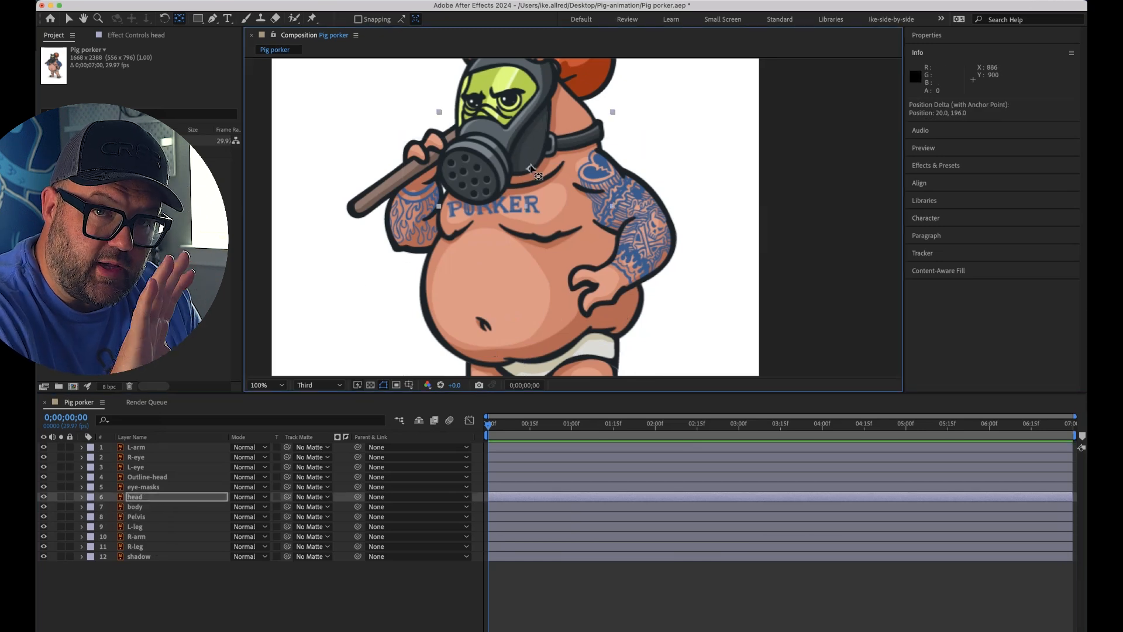
# Check the anchor point positions of the eye-masks, Outline-head, L-eye, R-eye and L-arm layers
pyautogui.click(152, 488)
pyautogui.click(167, 476)
pyautogui.click(140, 468)
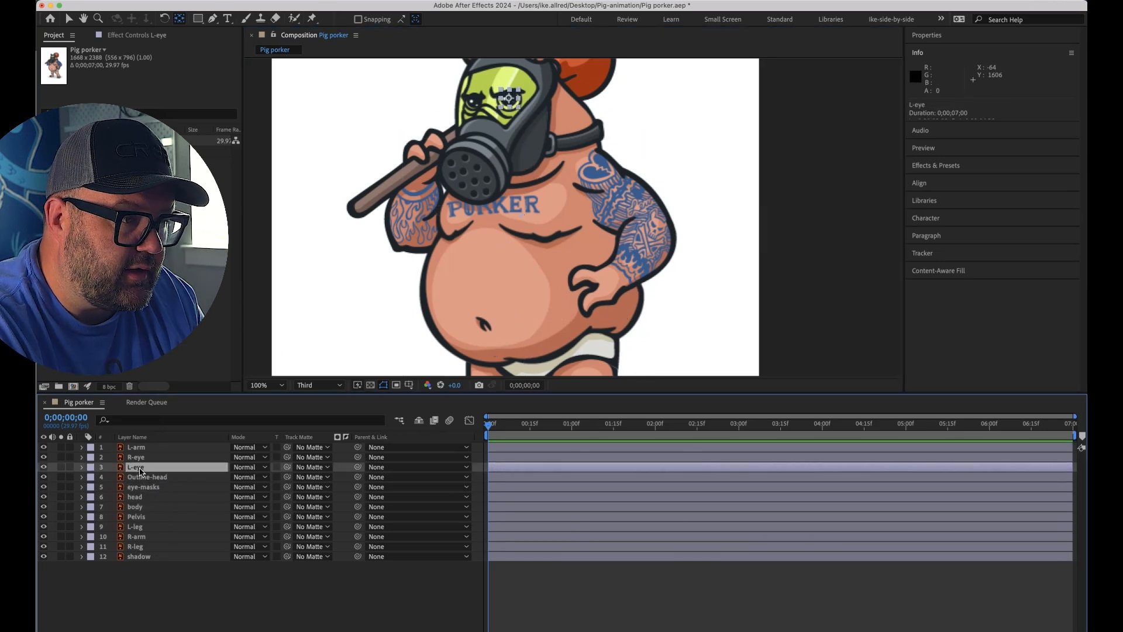
pyautogui.click(145, 459)
pyautogui.click(145, 448)
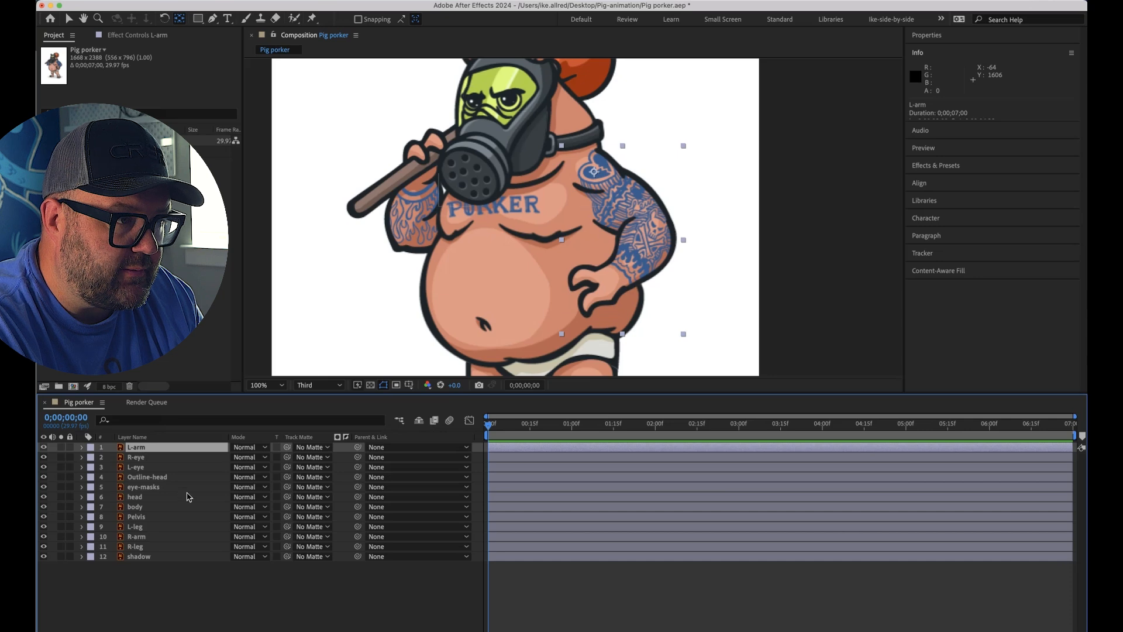
pyautogui.press('v')
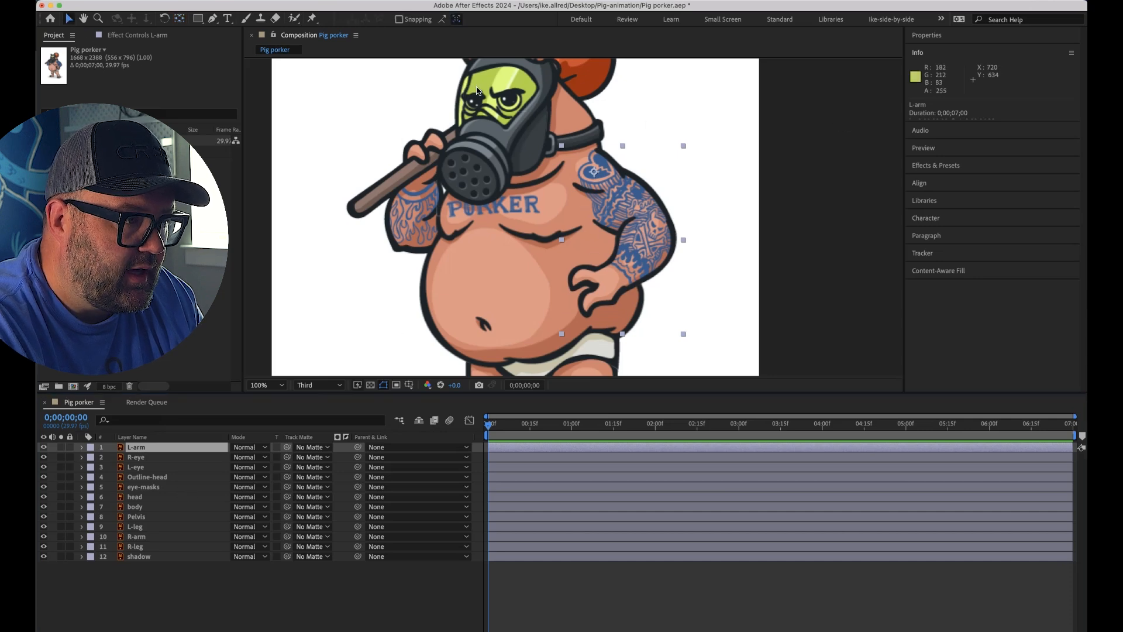
# Parent the L-leg and R-leg layers to the Pelvis layer
pyautogui.click(795, 144)
pyautogui.scroll(-5, 808, 187)
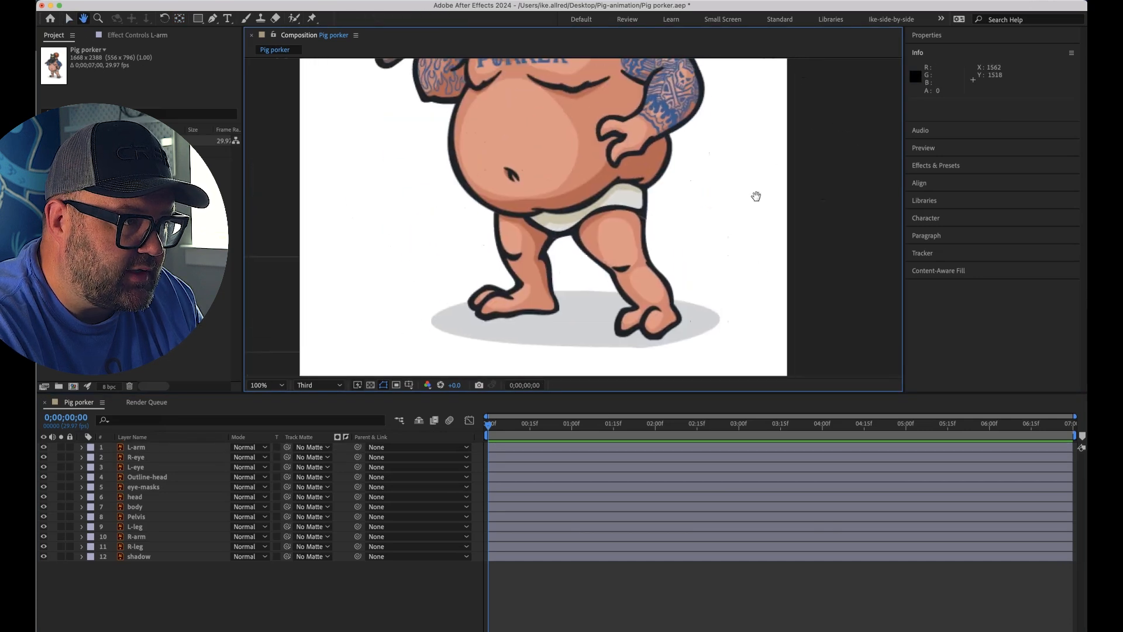
pyautogui.click(138, 517)
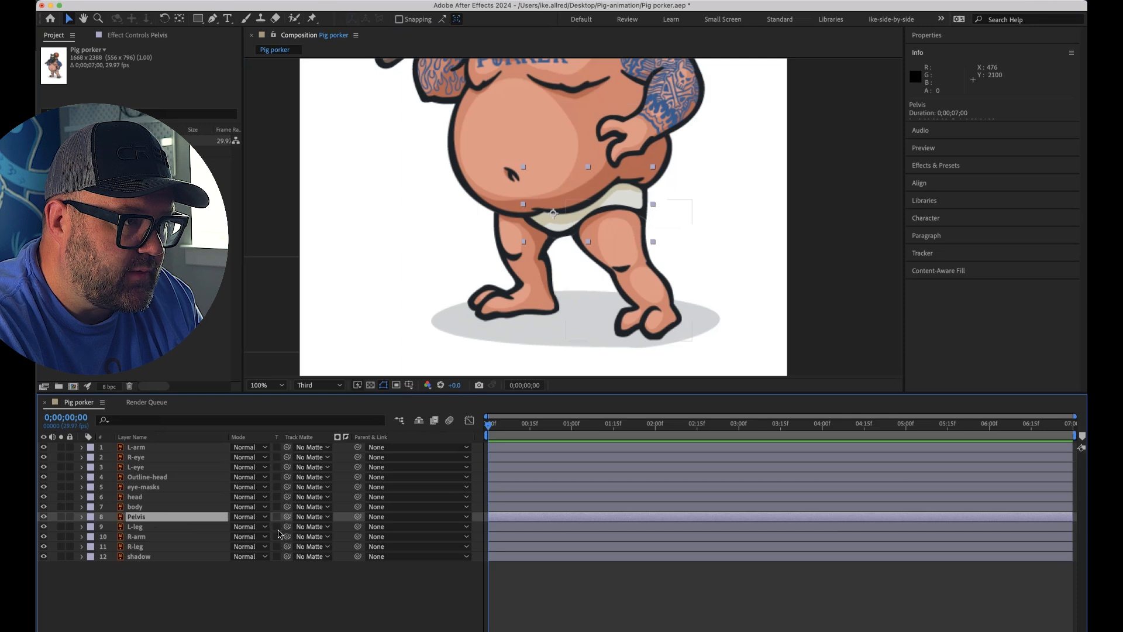
pyautogui.moveTo(231, 529); pyautogui.dragTo(176, 517)
pyautogui.click(351, 547)
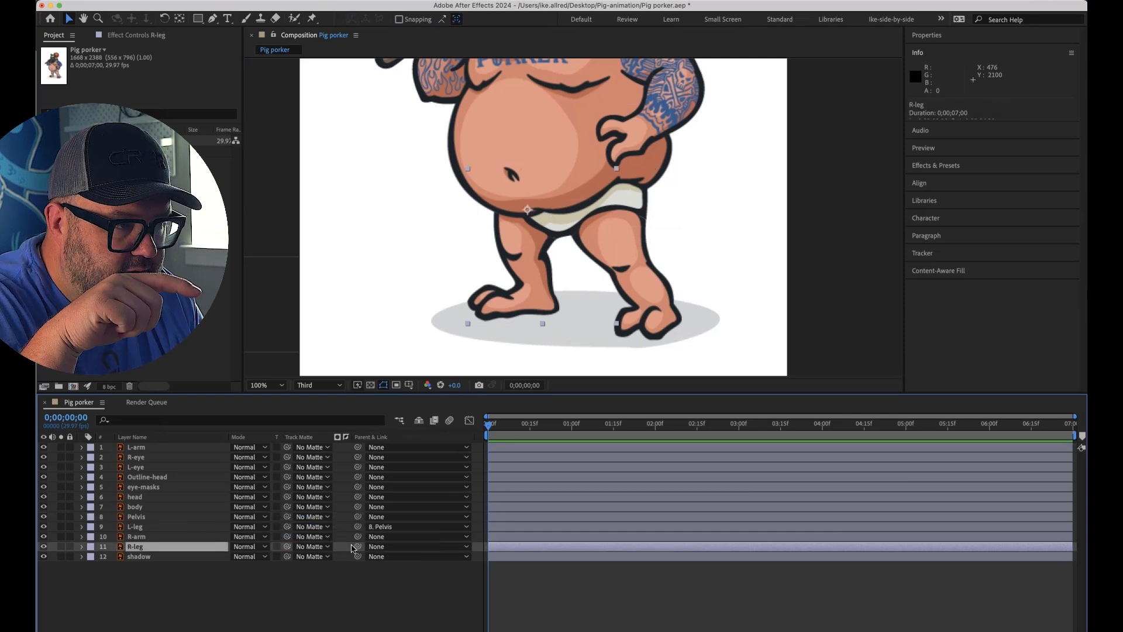
pyautogui.moveTo(355, 550); pyautogui.dragTo(206, 518)
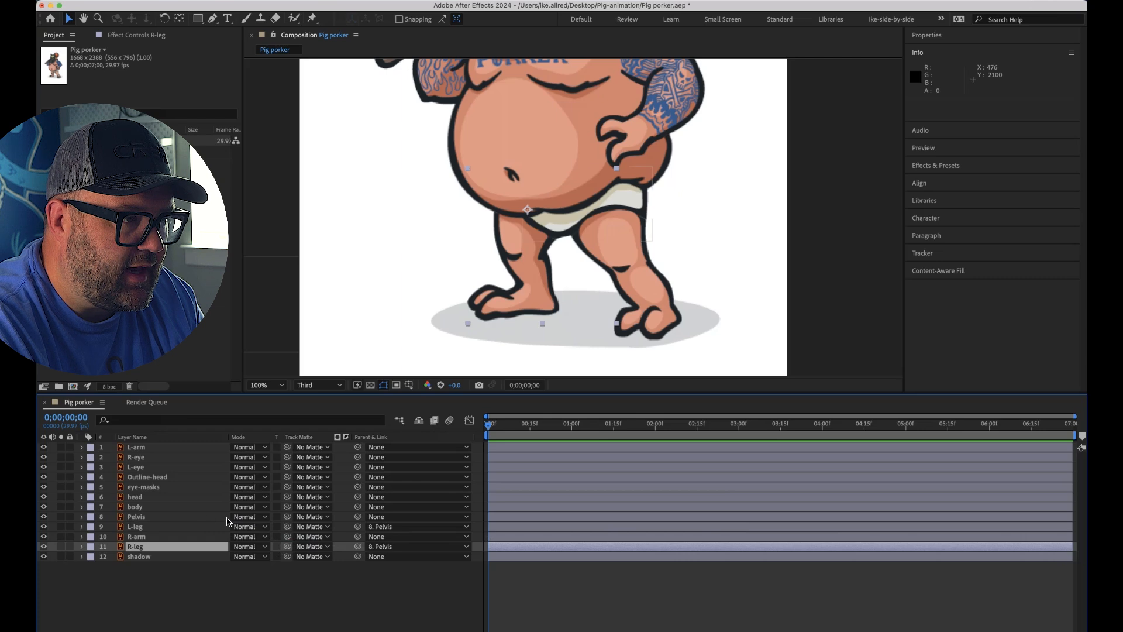
# Parent the R-arm and head layers to the body layer, and the body layer to Pelvis
pyautogui.click(193, 537)
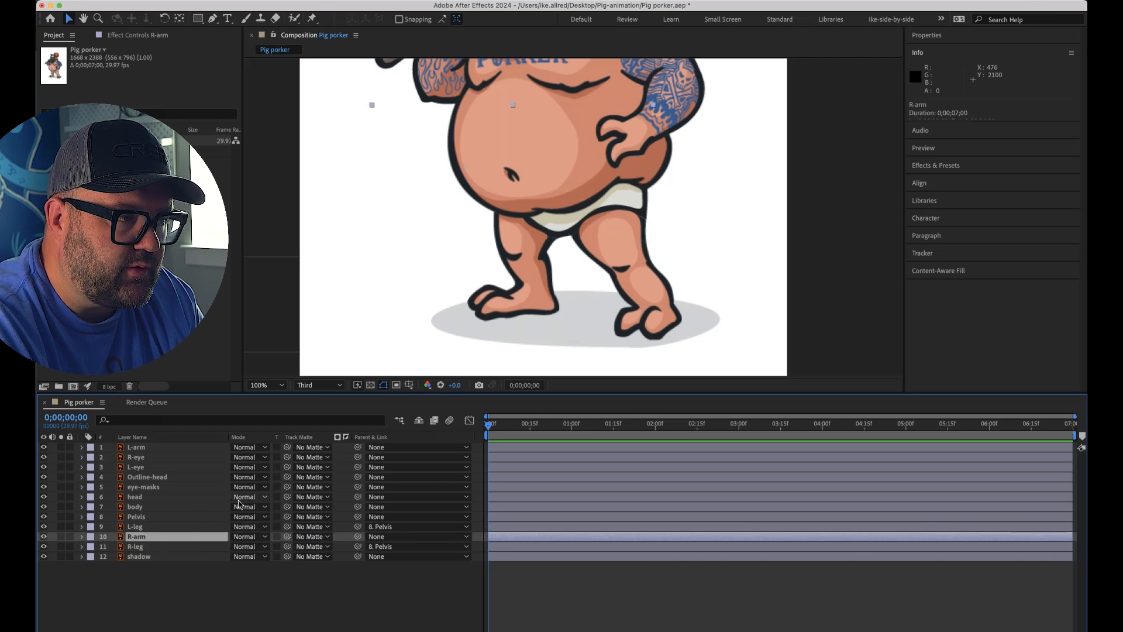
pyautogui.moveTo(357, 537); pyautogui.dragTo(214, 509)
pyautogui.click(214, 509)
pyautogui.moveTo(332, 518); pyautogui.dragTo(219, 518)
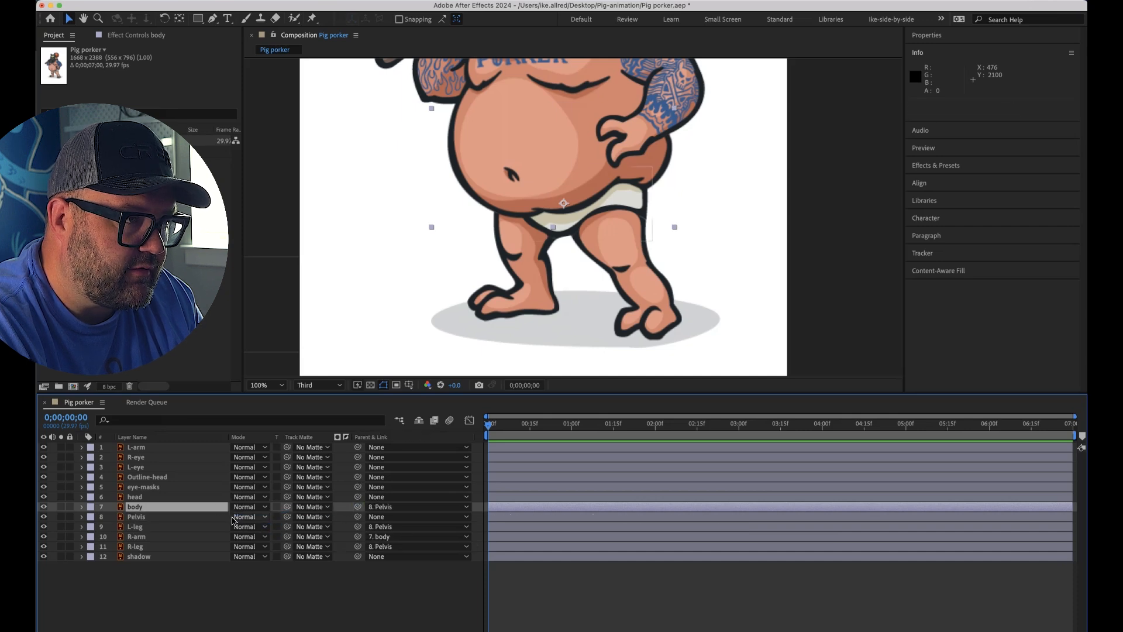
pyautogui.click(222, 496)
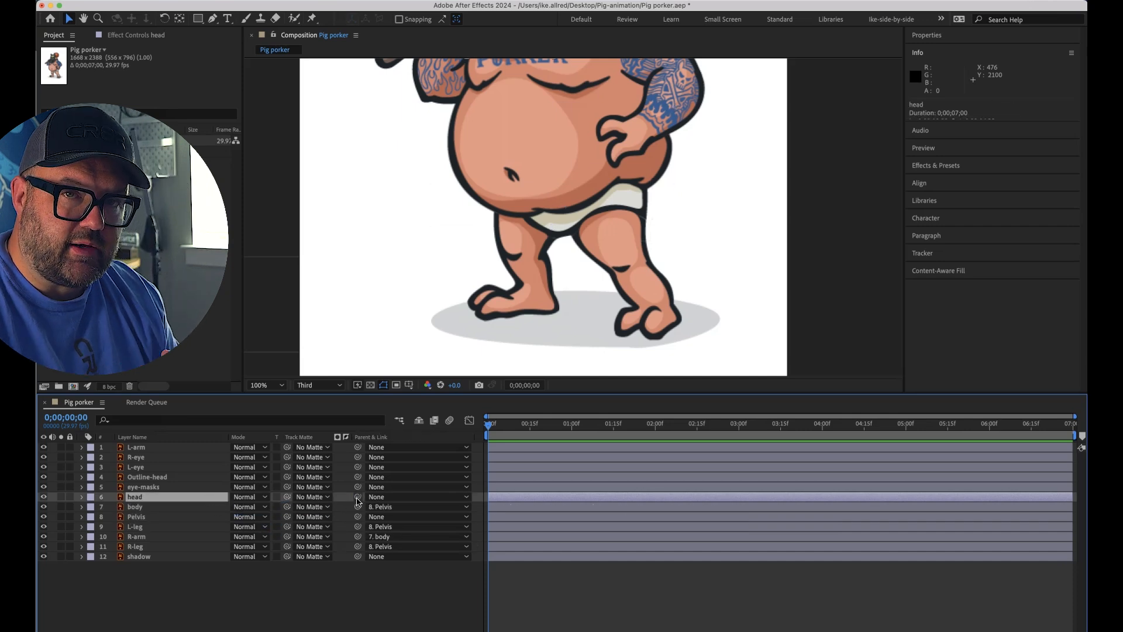
pyautogui.moveTo(358, 496); pyautogui.dragTo(208, 510)
# Parent the Outline-head, eye-masks, L-eye and R-eye layers to the head layer
pyautogui.click(192, 478)
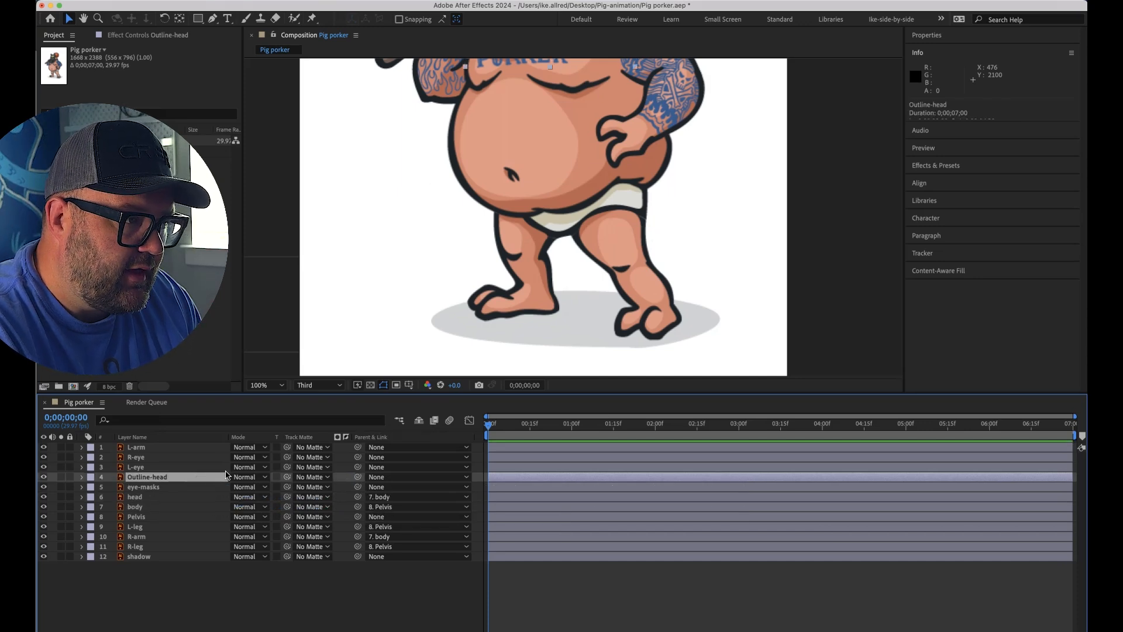
pyautogui.moveTo(358, 477); pyautogui.dragTo(171, 502)
pyautogui.click(174, 487)
pyautogui.moveTo(358, 487); pyautogui.dragTo(220, 502)
pyautogui.click(169, 467)
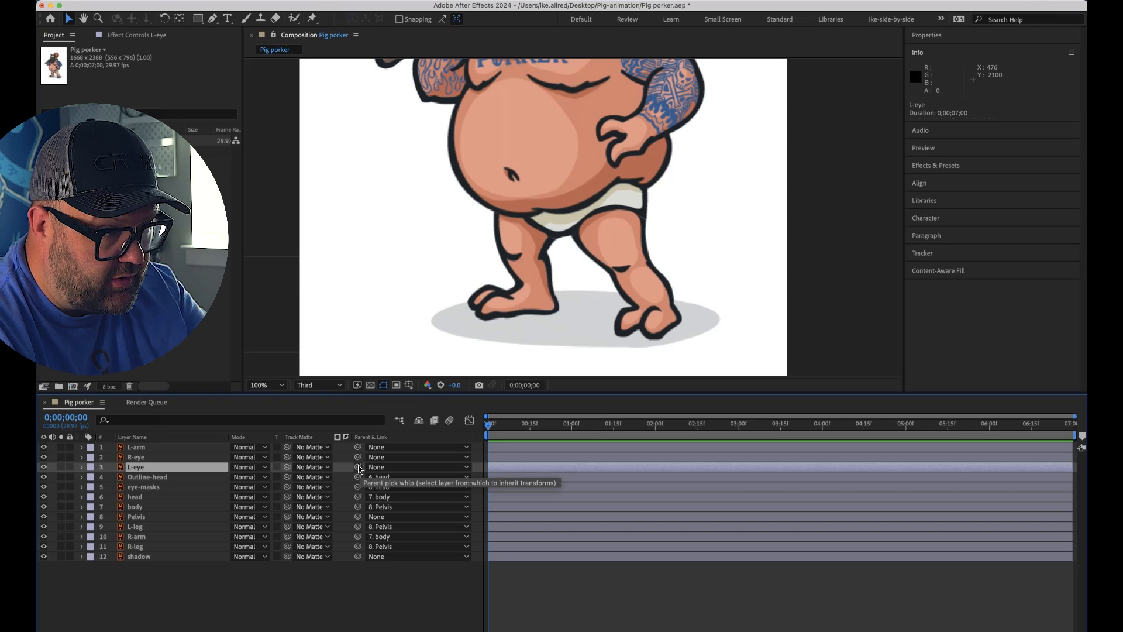
pyautogui.moveTo(357, 466); pyautogui.dragTo(203, 501)
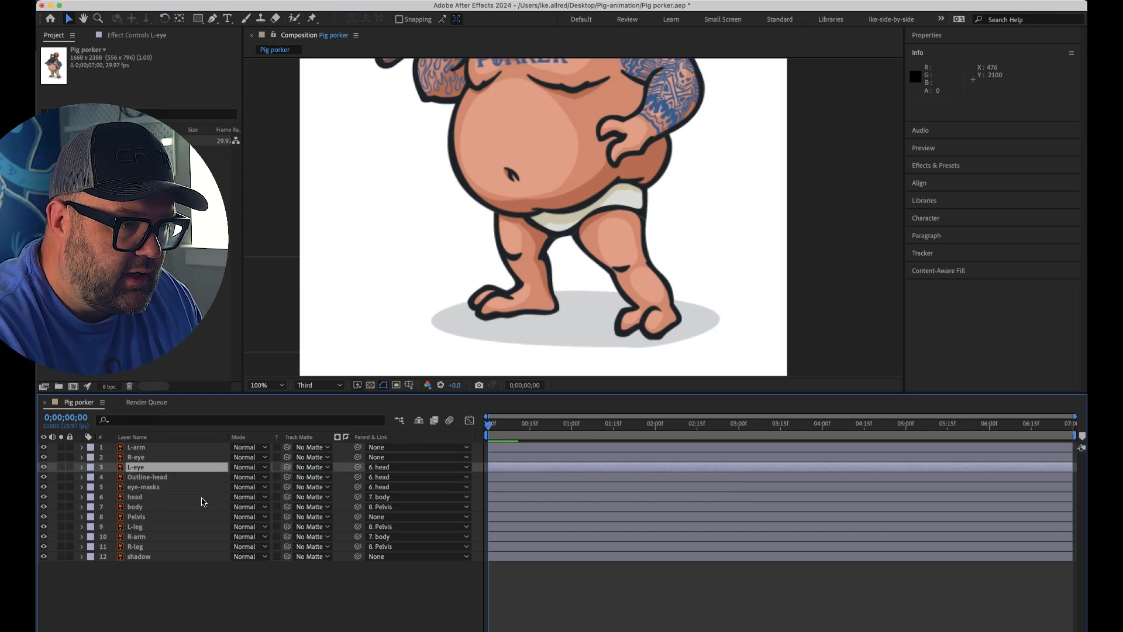
pyautogui.click(168, 457)
pyautogui.moveTo(358, 457); pyautogui.dragTo(243, 497)
# Parent the L-arm layer to the body layer and clear the selection
pyautogui.click(159, 449)
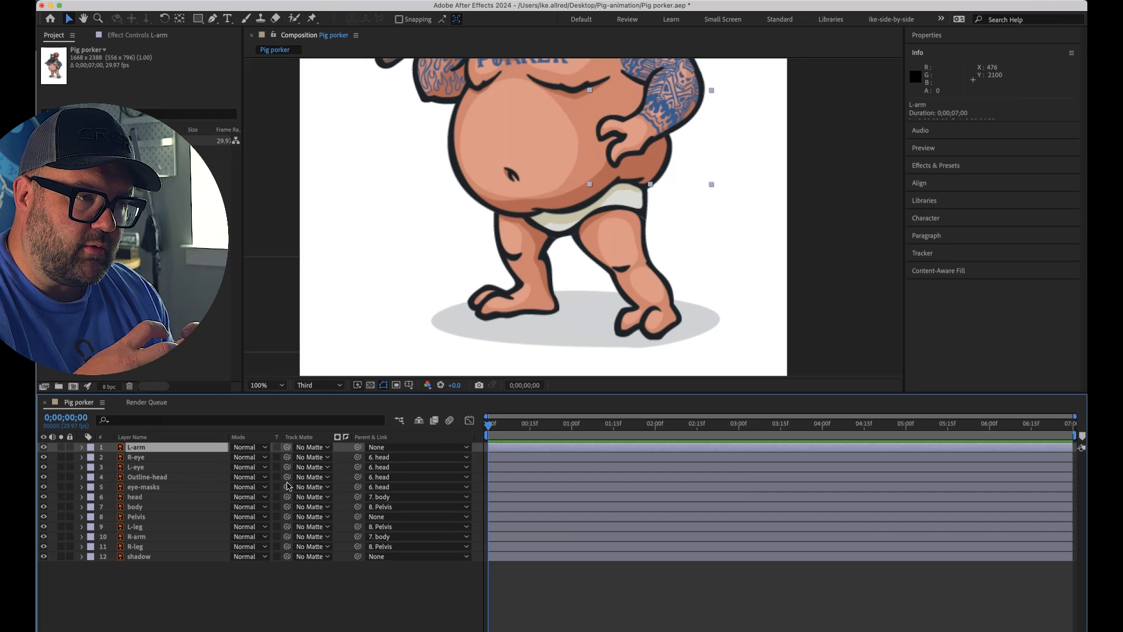
pyautogui.moveTo(358, 448); pyautogui.dragTo(196, 507)
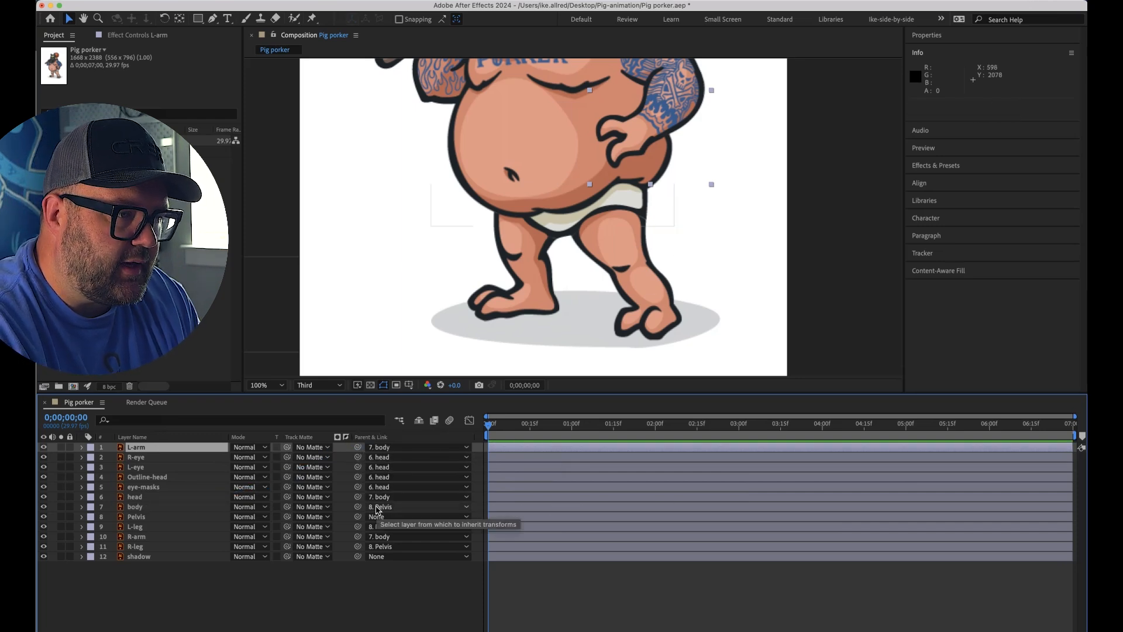
pyautogui.click(842, 169)
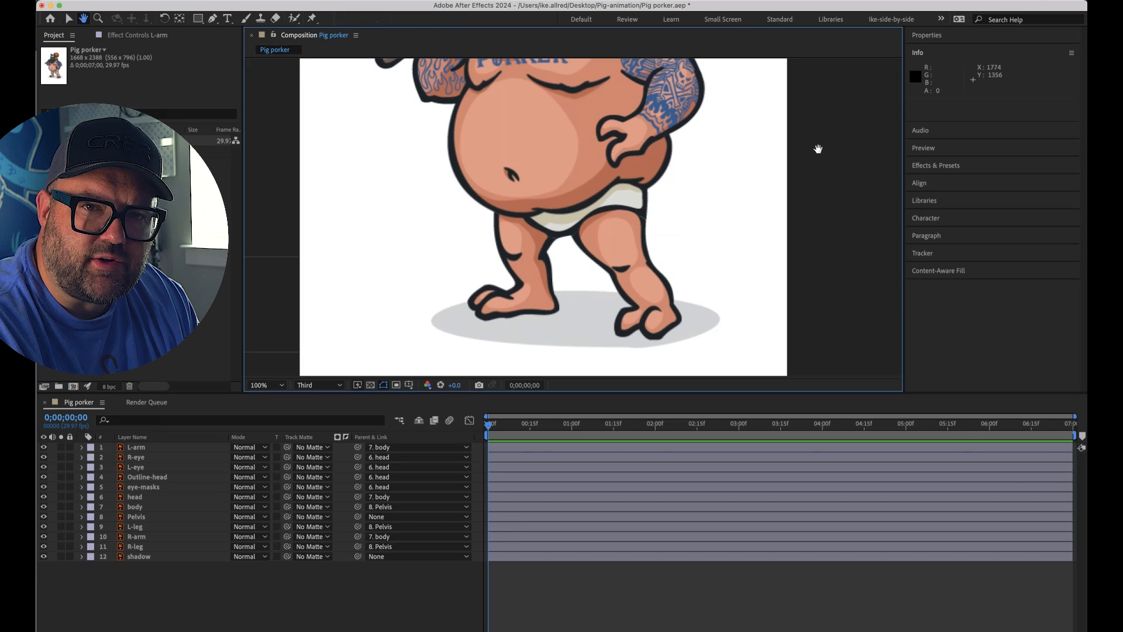
pyautogui.scroll(10, 840, 251)
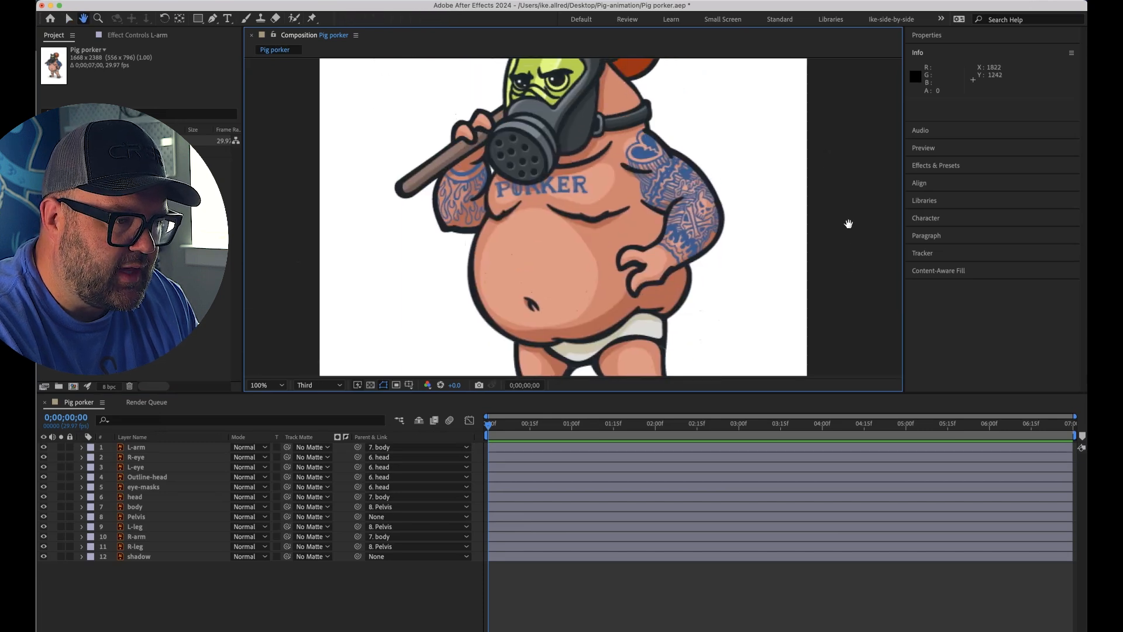
pyautogui.moveTo(835, 256); pyautogui.dragTo(831, 253)
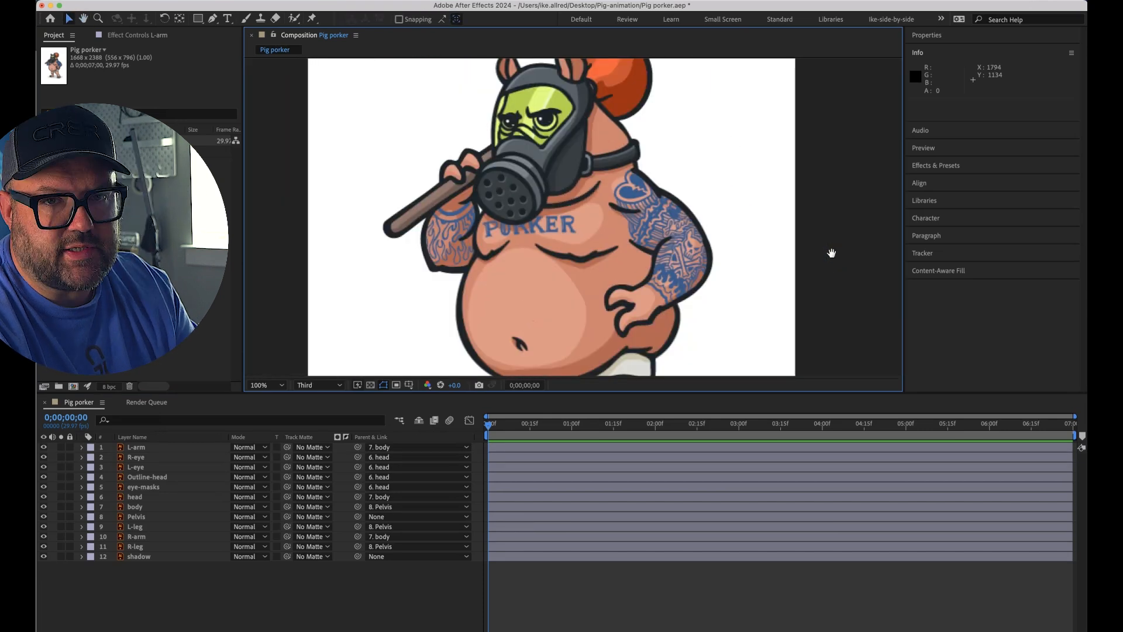
pyautogui.scroll(-5, 819, 264)
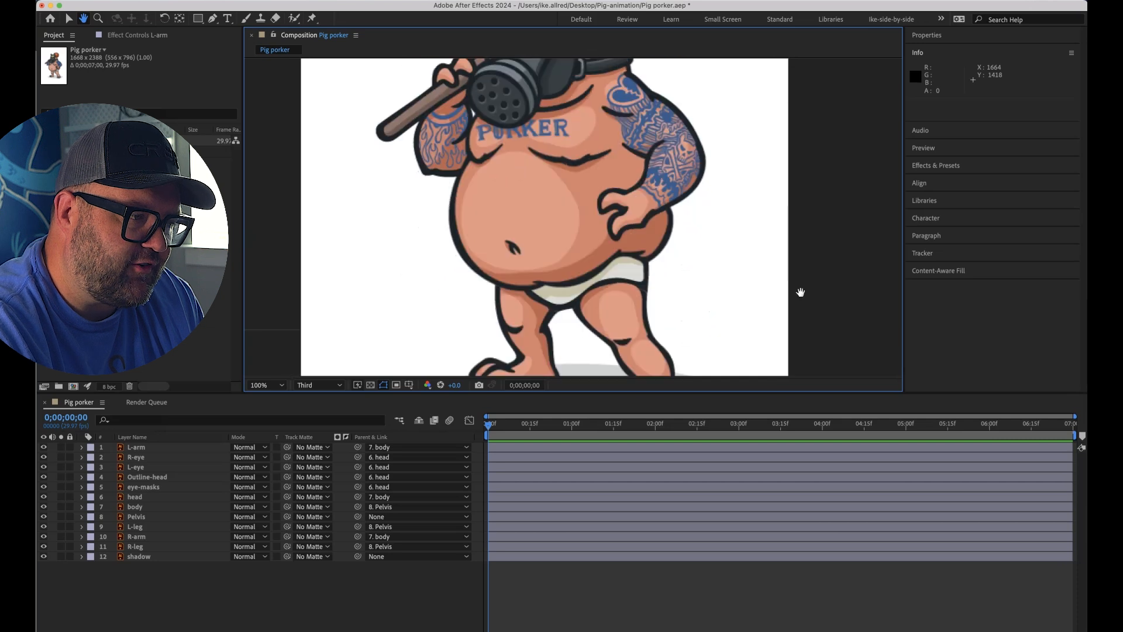
pyautogui.scroll(5, 790, 292)
pyautogui.moveTo(736, 295); pyautogui.dragTo(710, 248)
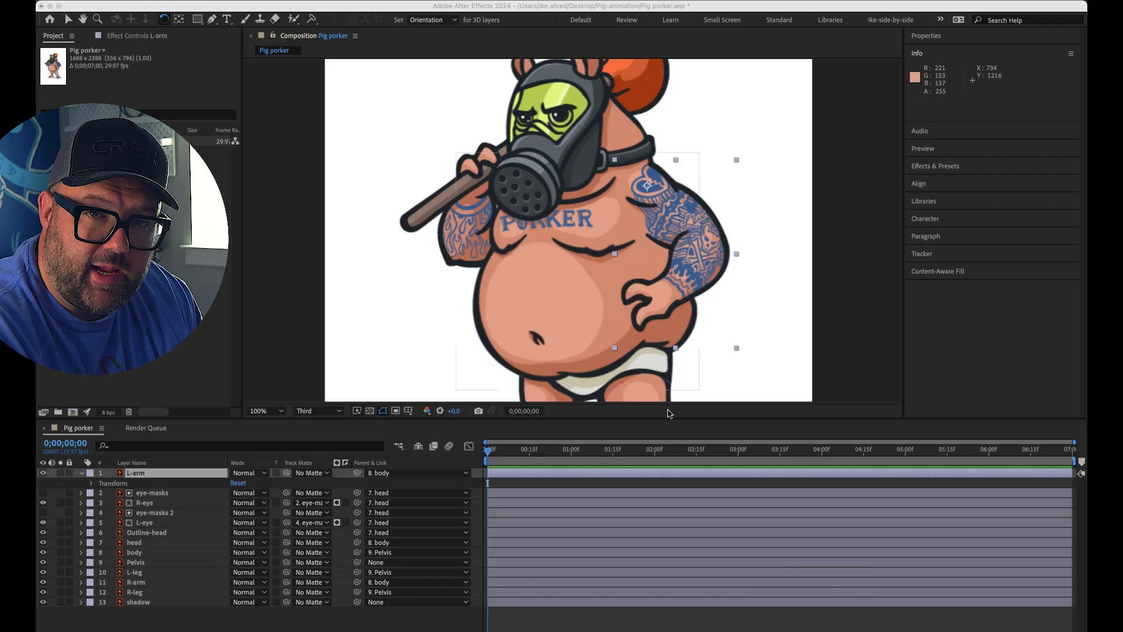
# Set starting Position and Rotation keyframes at 0;00;00;00 for both arms, both legs, both eyes, the head, body and Pelvis layers
pyautogui.scroll(2, 486, 230)
pyautogui.moveTo(486, 230); pyautogui.dragTo(466, 206)
pyautogui.keyDown('super'); pyautogui.click(134, 543); pyautogui.keyUp('super')
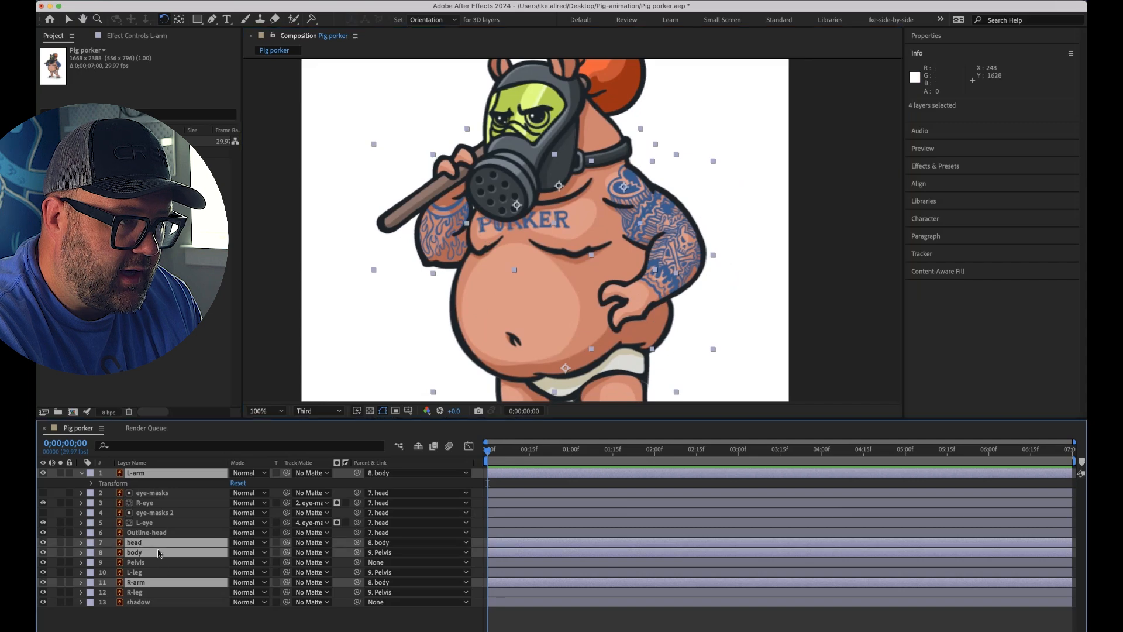
pyautogui.keyDown('super'); pyautogui.click(138, 562); pyautogui.keyUp('super')
pyautogui.keyDown('super'); pyautogui.click(141, 572); pyautogui.keyUp('super')
pyautogui.keyDown('super'); pyautogui.click(143, 592); pyautogui.keyUp('super')
pyautogui.keyDown('super'); pyautogui.click(167, 503); pyautogui.keyUp('super')
pyautogui.keyDown('super'); pyautogui.click(176, 523); pyautogui.keyUp('super')
pyautogui.press('p')
pyautogui.press('p')
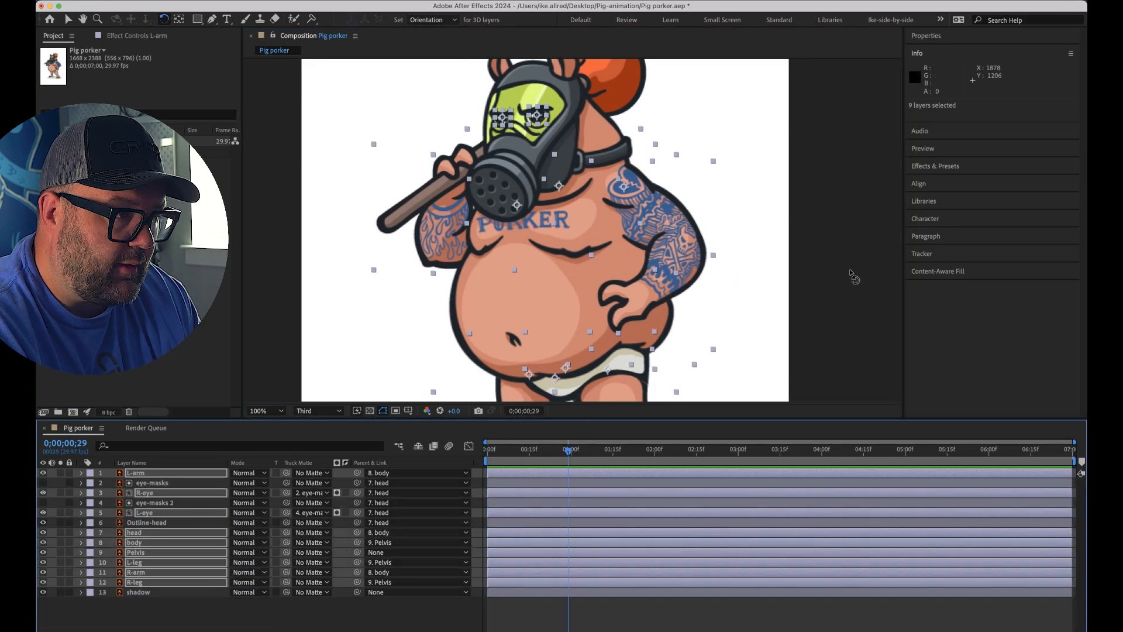
pyautogui.click(726, 286)
pyautogui.moveTo(725, 284); pyautogui.dragTo(749, 256)
pyautogui.moveTo(672, 338); pyautogui.dragTo(737, 263)
pyautogui.click(693, 336)
pyautogui.press('super+z')
# Lock the Outline-head, eye-masks and eye-masks 2 layers, leaving the head layer selected
pyautogui.click(535, 147)
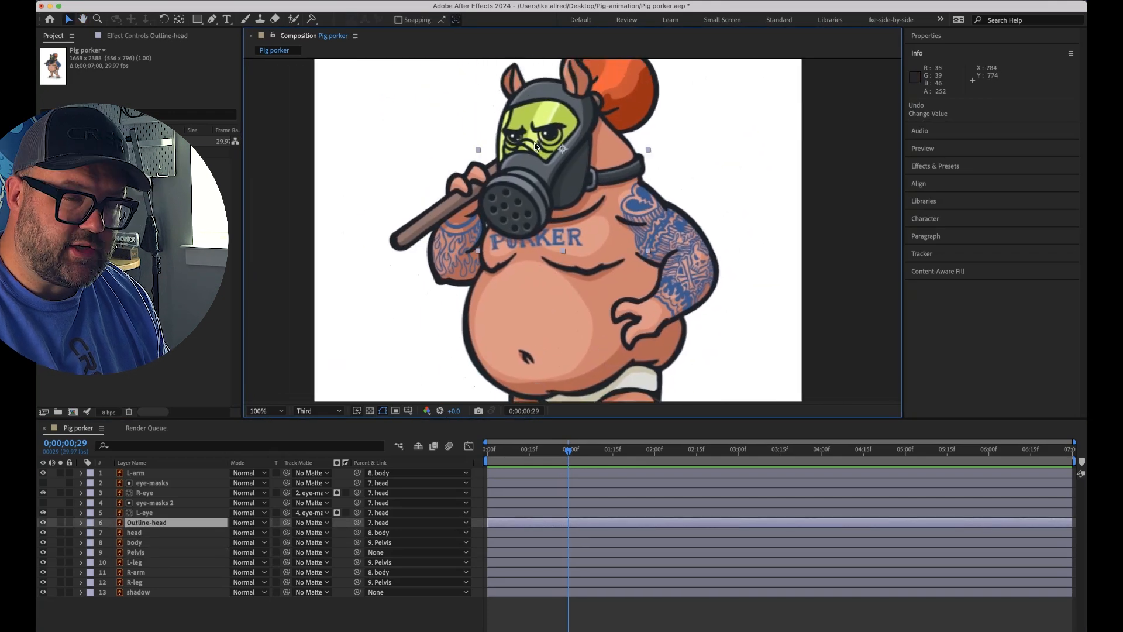
pyautogui.click(69, 522)
pyautogui.click(138, 531)
pyautogui.click(69, 503)
pyautogui.click(69, 482)
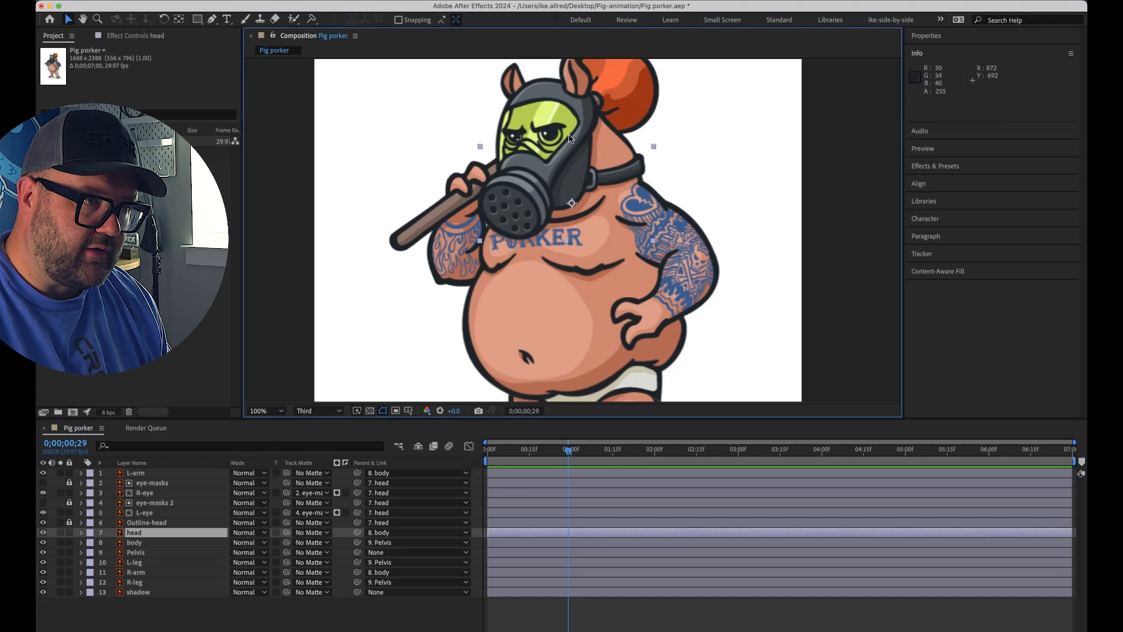
# Rotate the head layer about 6.2° around the neck at 0;00;00;29
pyautogui.click(164, 19)
pyautogui.moveTo(547, 170); pyautogui.dragTo(562, 190)
pyautogui.press('super+z')
# At 0;00;01;00, move the body layer to about 175.2, 126.0, rotate it about 2.2°, and reveal its Position keyframes
pyautogui.moveTo(568, 451)
pyautogui.mouseDown()
pyautogui.moveTo(472, 465)
pyautogui.moveTo(572, 445)
pyautogui.mouseUp()
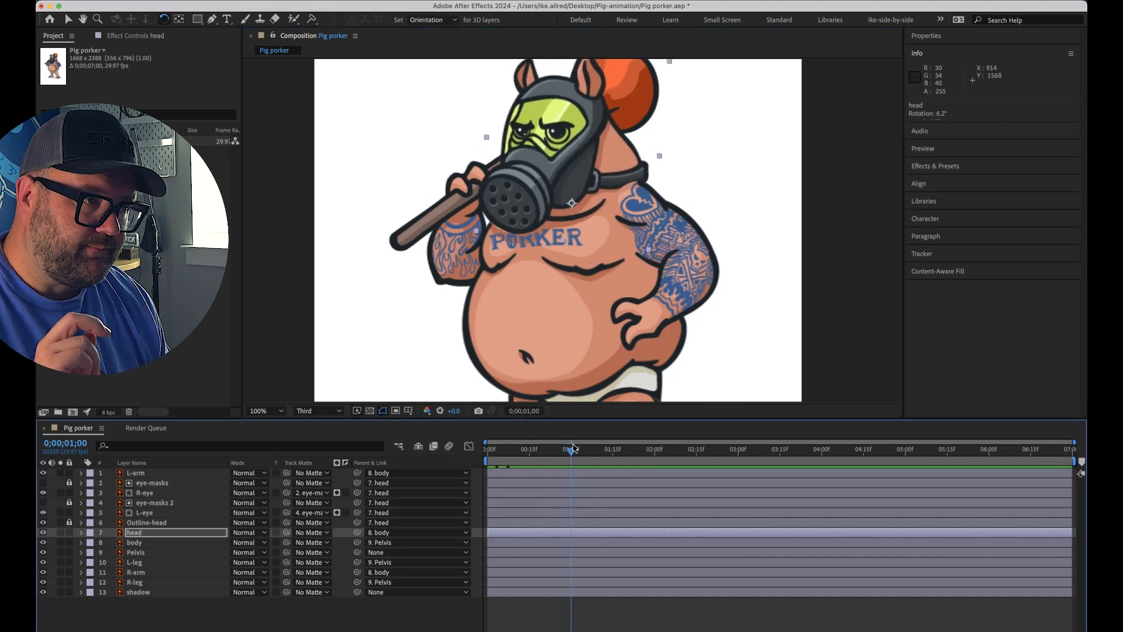
pyautogui.click(547, 310)
pyautogui.press('v')
pyautogui.moveTo(510, 339); pyautogui.dragTo(526, 343)
pyautogui.press('w')
pyautogui.press('v')
pyautogui.moveTo(571, 449)
pyautogui.mouseDown()
pyautogui.moveTo(488, 449)
pyautogui.moveTo(572, 449)
pyautogui.mouseUp()
pyautogui.press('p')
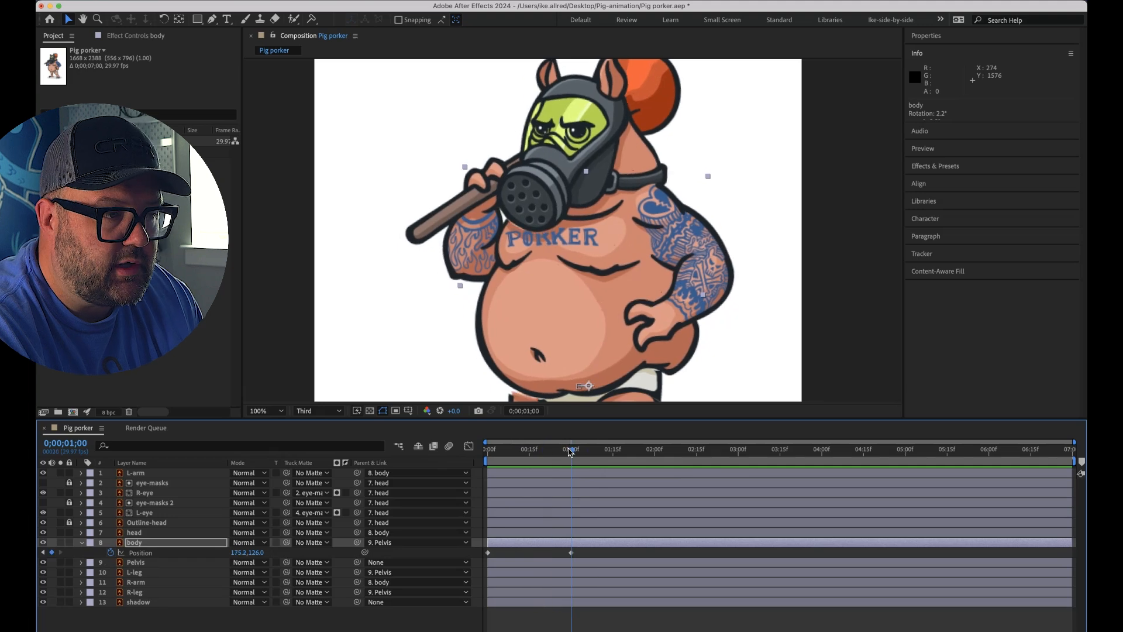
# At 0;00;01;00, rotate R-arm slightly, move it to about 310.0, 167.1, nudge L-arm, and play the preview
pyautogui.click(441, 220)
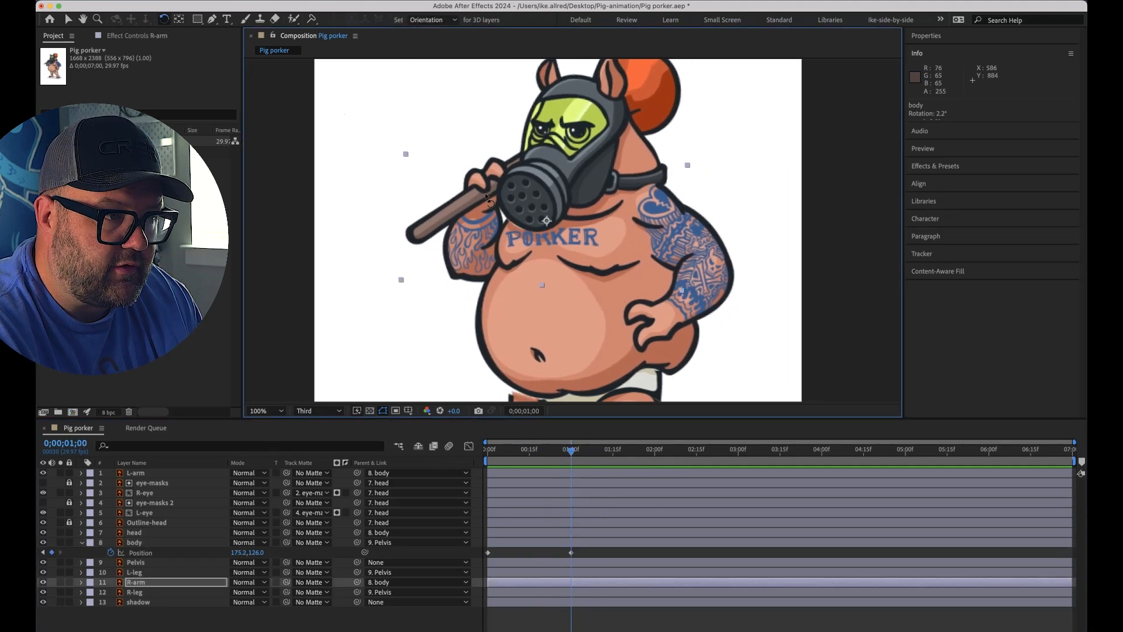
pyautogui.moveTo(487, 199); pyautogui.dragTo(490, 192)
pyautogui.press('p')
pyautogui.press('v')
pyautogui.moveTo(476, 236); pyautogui.dragTo(481, 234)
pyautogui.moveTo(708, 269); pyautogui.dragTo(713, 271)
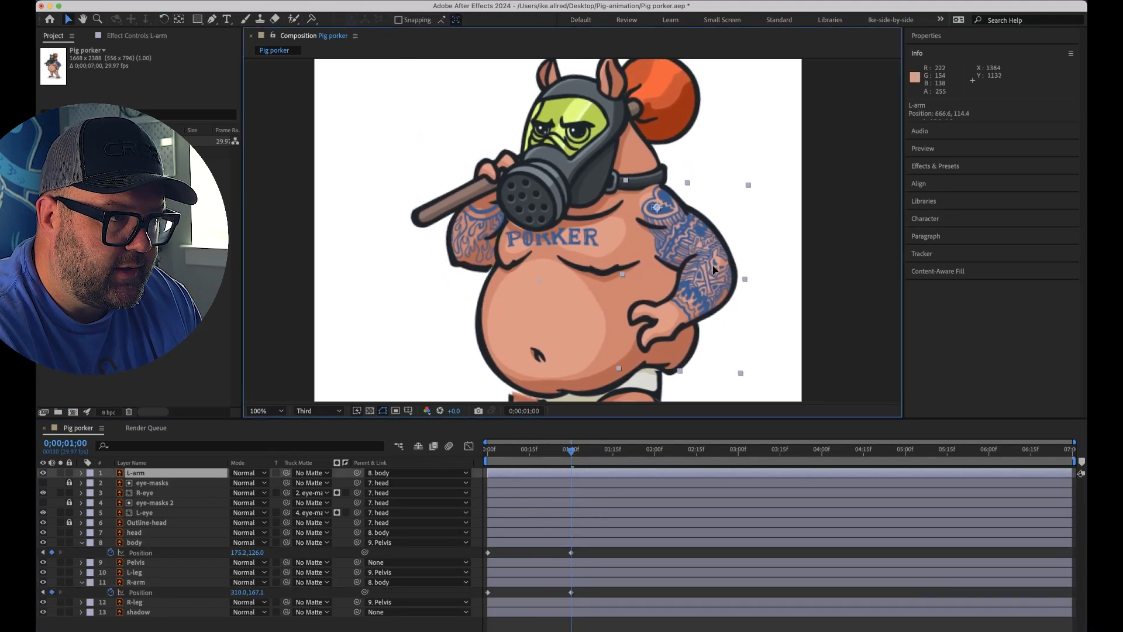
pyautogui.press('space')
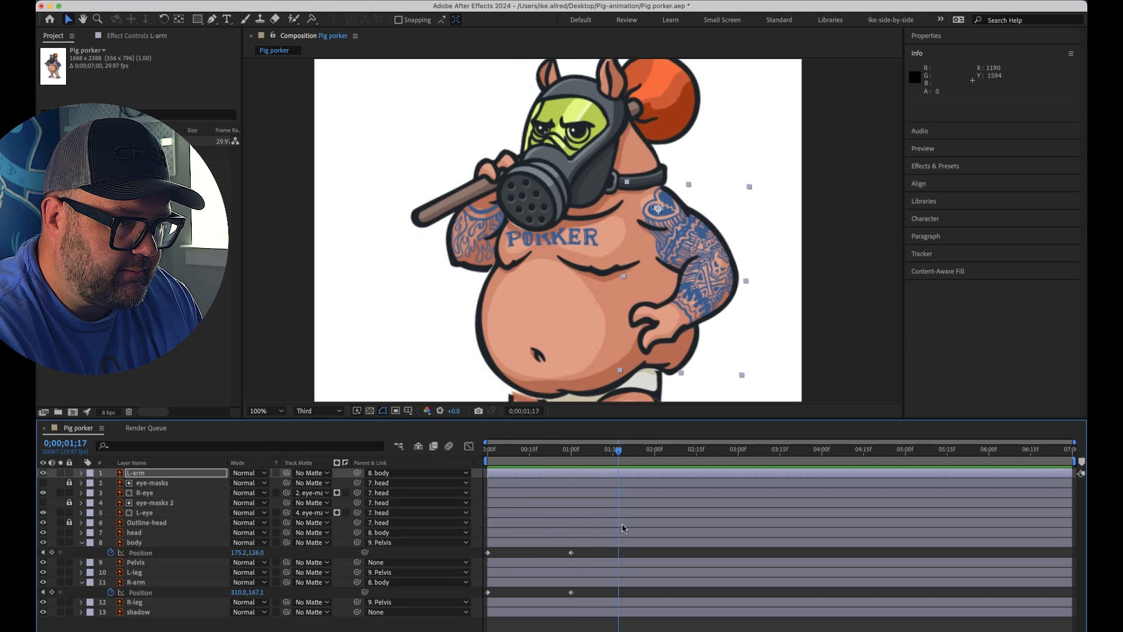
# Rotate the head layer slightly back at 0;00;02;00 and preview the movement
pyautogui.click(594, 198)
pyautogui.press('w')
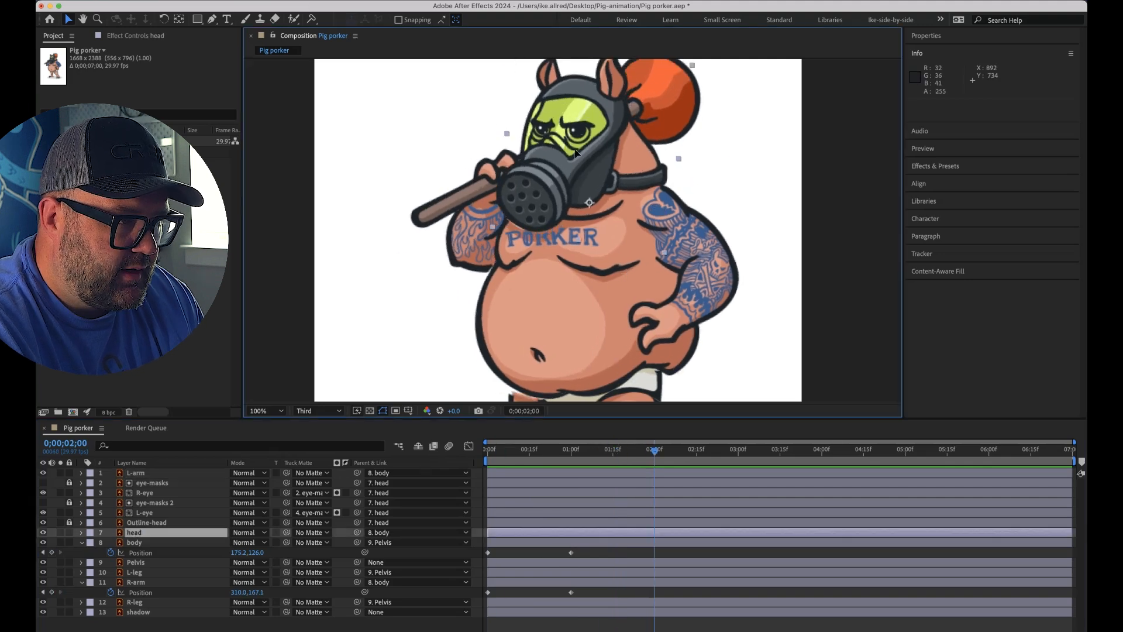
pyautogui.moveTo(468, 111); pyautogui.dragTo(461, 124)
pyautogui.moveTo(654, 450); pyautogui.dragTo(488, 449)
pyautogui.press('space')
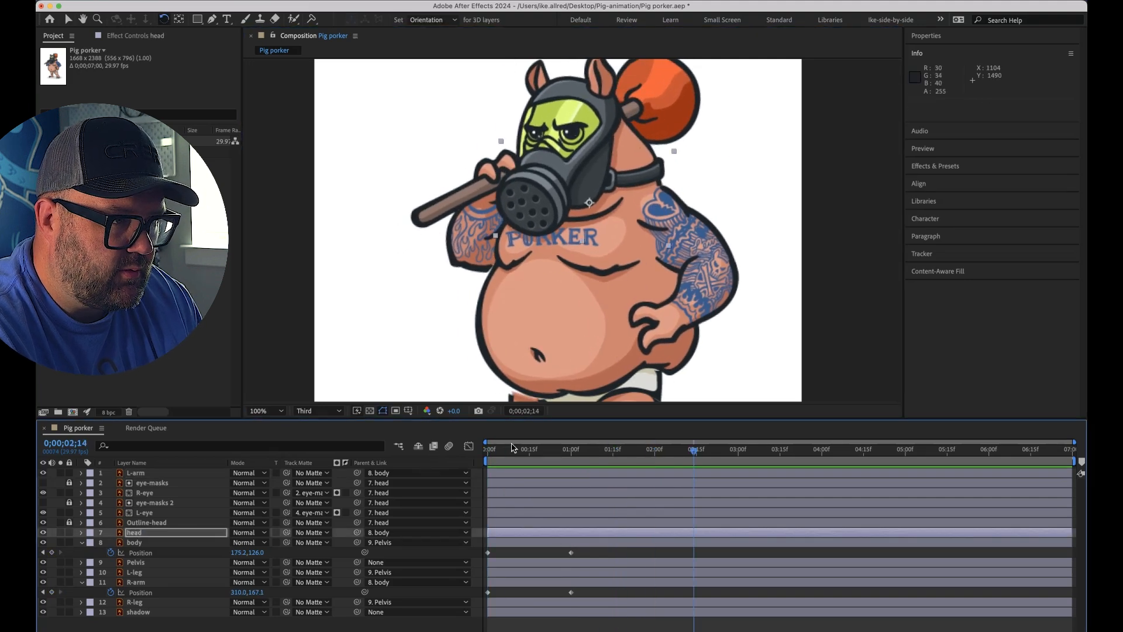
pyautogui.press('space')
pyautogui.press('v')
pyautogui.click(818, 200)
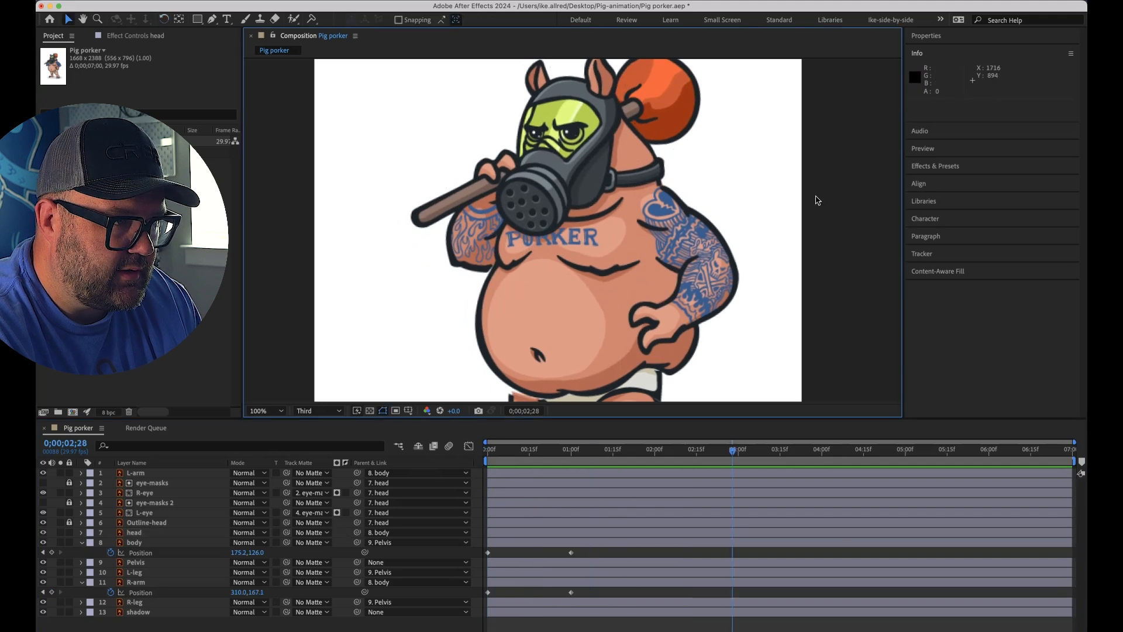
# Reveal the head layer's keyframes, align its second Rotation keyframe to 0;00;01;00, and delete the Rotation keyframe at two seconds
pyautogui.click(467, 237)
pyautogui.moveTo(490, 450); pyautogui.dragTo(571, 398)
pyautogui.click(587, 542)
pyautogui.click(588, 535)
pyautogui.press('u')
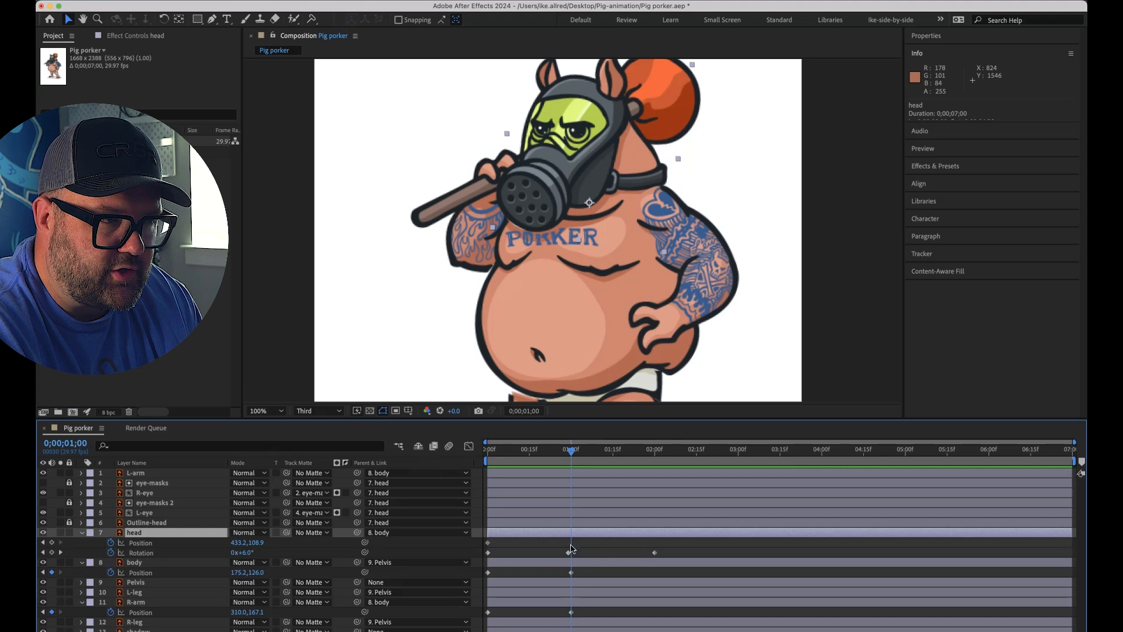
pyautogui.moveTo(568, 552); pyautogui.dragTo(572, 553)
pyautogui.click(654, 552)
pyautogui.press('Delete')
# Reveal the Position of R-eye and L-eye and add a keyframe to each just before the 01:15 mark
pyautogui.click(707, 447)
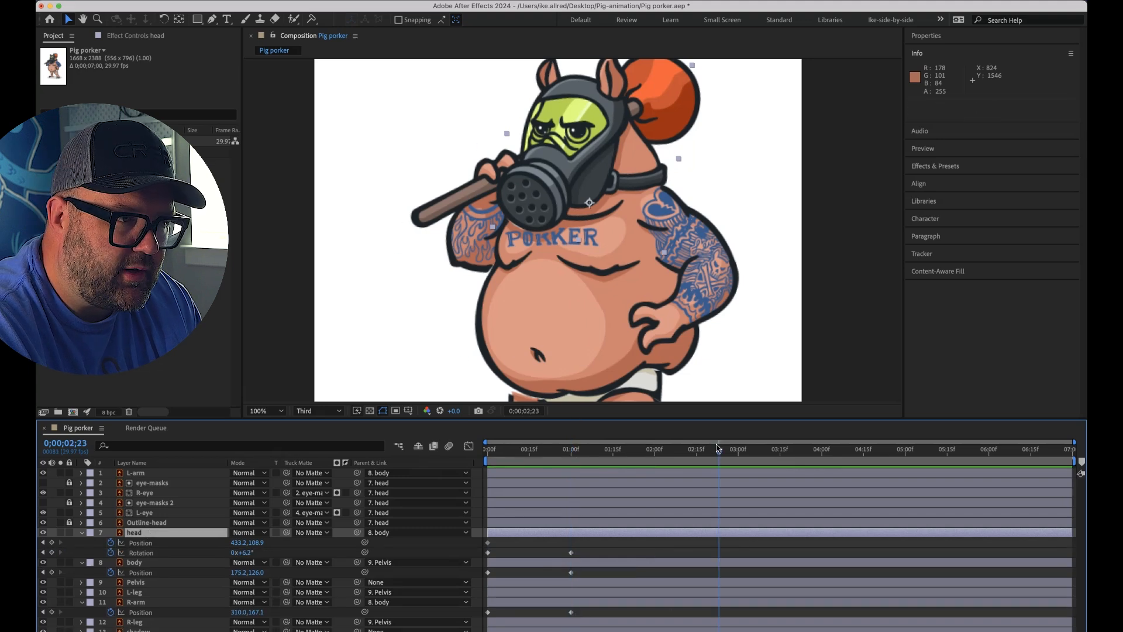
pyautogui.click(147, 493)
pyautogui.press('p')
pyautogui.click(146, 523)
pyautogui.press('p')
pyautogui.click(52, 532)
pyautogui.click(51, 503)
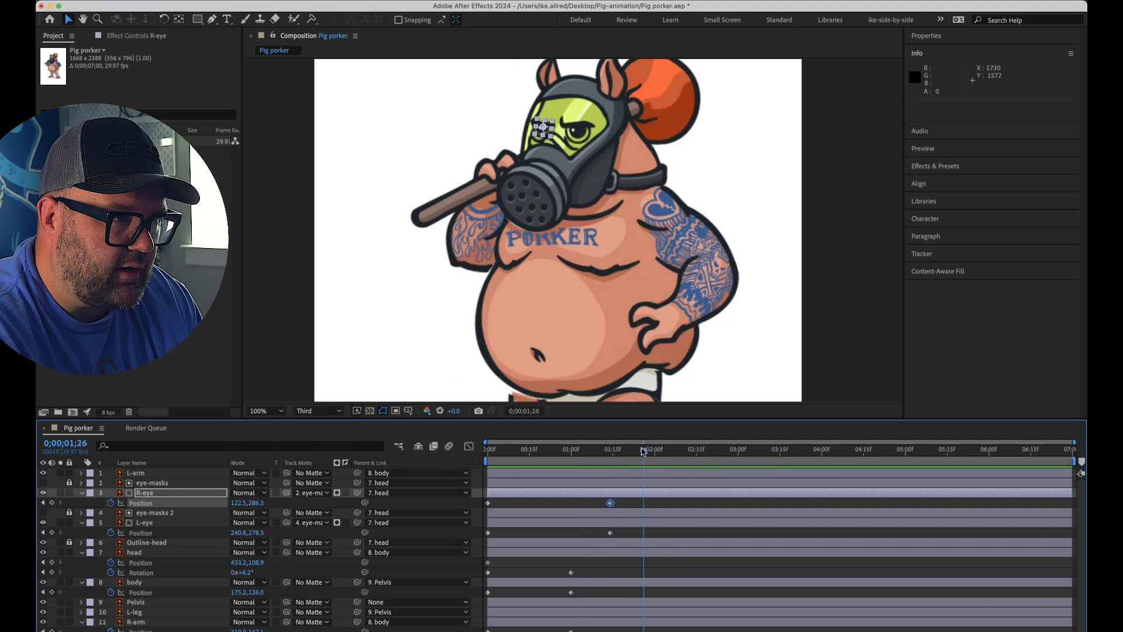
# Just before the two-second mark, shift R-eye to about 132.7, 286.8 and L-eye to about 261.2, 279.4
pyautogui.moveTo(644, 451); pyautogui.dragTo(640, 451)
pyautogui.scroll(1, 597, 139)
pyautogui.moveTo(489, 117); pyautogui.dragTo(492, 118)
pyautogui.click(143, 522)
pyautogui.moveTo(565, 123); pyautogui.dragTo(568, 124)
pyautogui.click(752, 108)
# Refine the position of L-eye to about 255.6, 282.2 and scrub through the eye movement
pyautogui.click(680, 448)
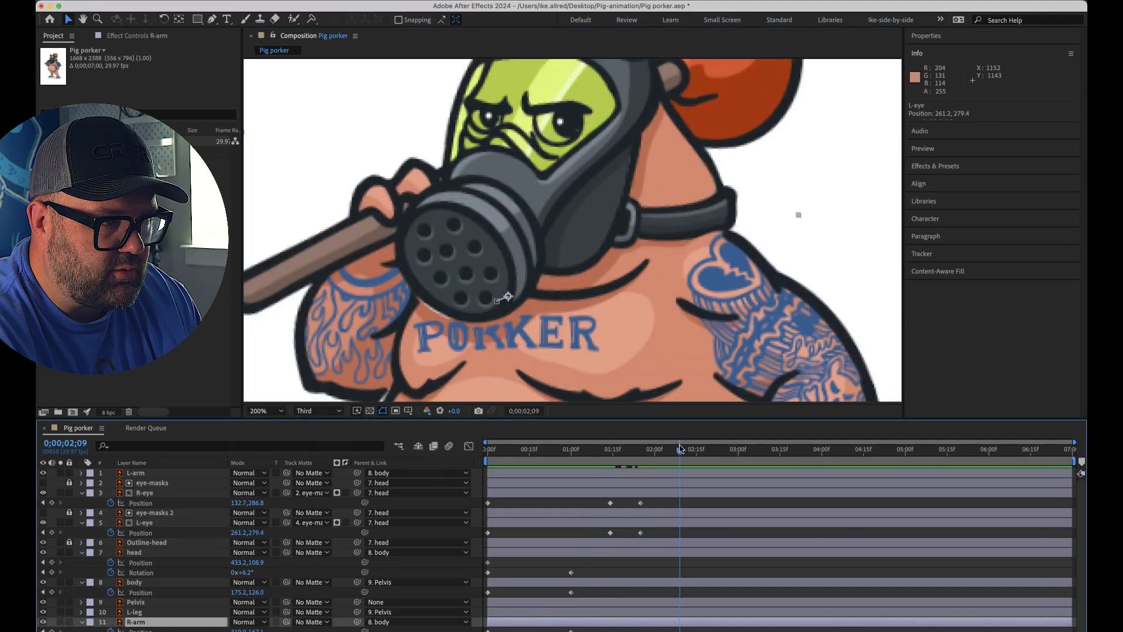
pyautogui.click(146, 523)
pyautogui.moveTo(568, 123); pyautogui.dragTo(564, 124)
pyautogui.click(870, 293)
pyautogui.moveTo(641, 450); pyautogui.dragTo(583, 451)
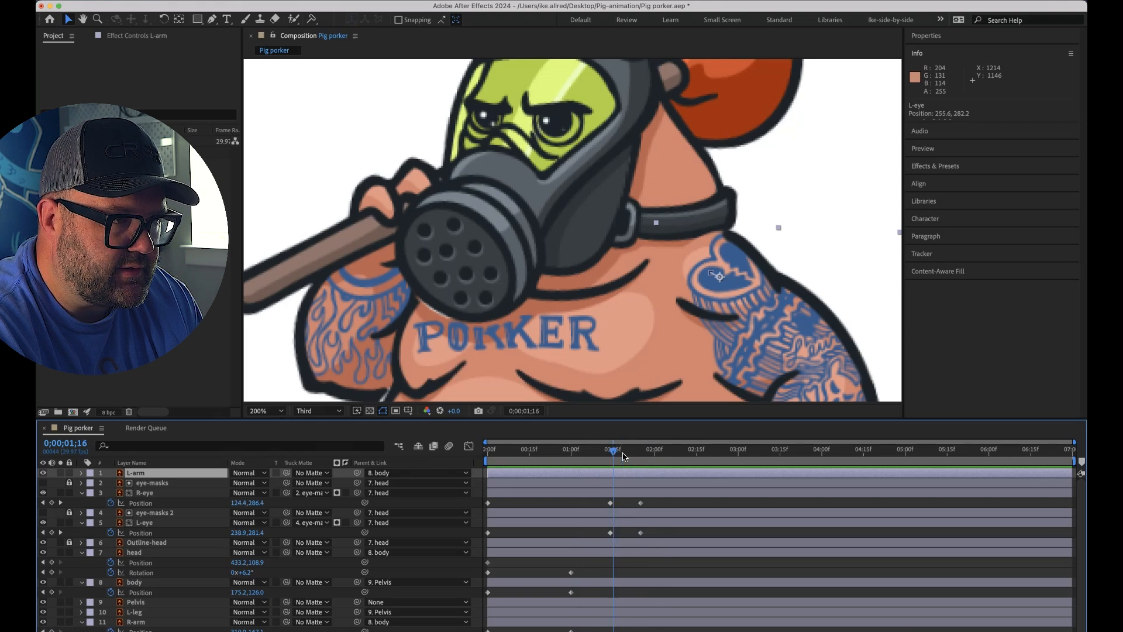
# Copy the latest R-eye and L-eye Position keyframes to 0;00;02;17 to hold the gaze
pyautogui.moveTo(664, 452); pyautogui.dragTo(702, 451)
pyautogui.click(640, 503)
pyautogui.press('super+c')
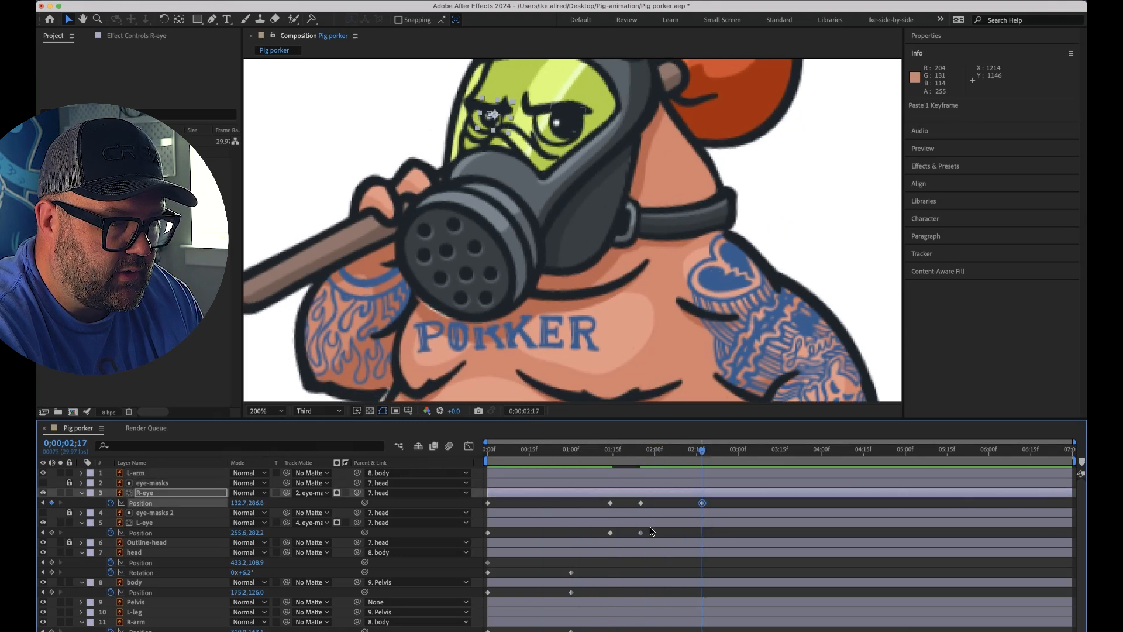
pyautogui.click(641, 532)
pyautogui.press('super+c')
pyautogui.press('super+v')
# Near the three-second mark, shift both pupils toward the pig's mask edge, placing R-eye at about 108.3, 292.4, and scrub the result
pyautogui.click(725, 453)
pyautogui.moveTo(568, 134); pyautogui.dragTo(555, 137)
pyautogui.click(143, 504)
pyautogui.moveTo(492, 124); pyautogui.dragTo(478, 126)
pyautogui.click(372, 242)
pyautogui.moveTo(739, 451); pyautogui.dragTo(691, 450)
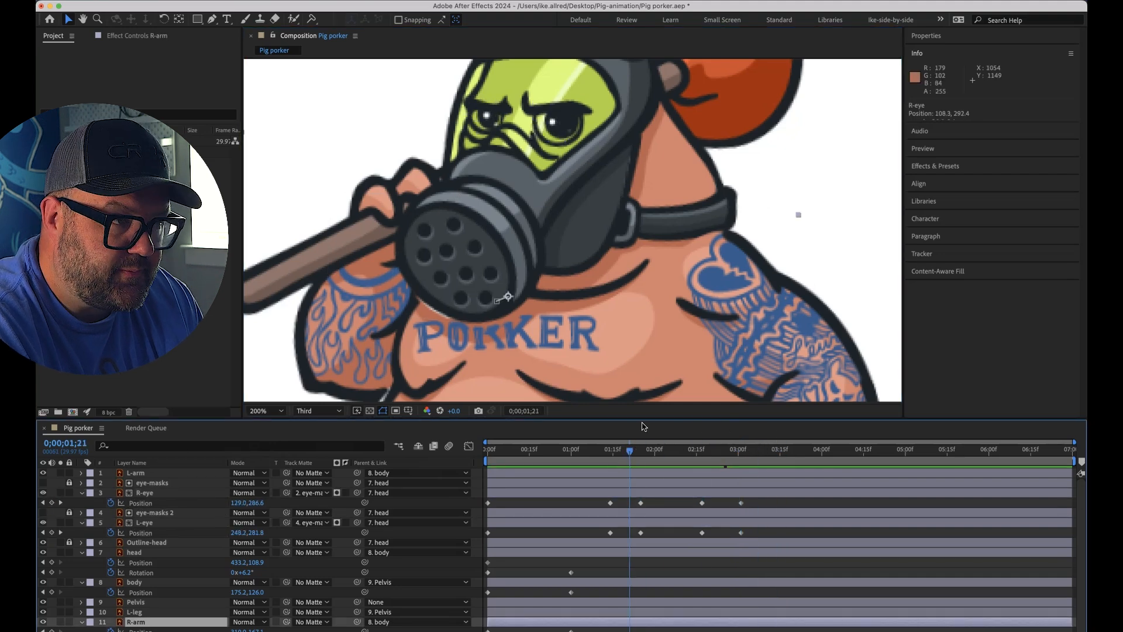
# Nudge R-eye slightly further sideways at its last keyframe and scrub past it
pyautogui.click(140, 503)
pyautogui.moveTo(481, 123); pyautogui.dragTo(477, 124)
pyautogui.click(372, 243)
pyautogui.moveTo(741, 451); pyautogui.dragTo(796, 452)
# Move the last Position keyframes of both eyes earlier, shortly after the 02:15 mark, and preview the glance
pyautogui.moveTo(758, 497); pyautogui.dragTo(731, 538)
pyautogui.moveTo(741, 503); pyautogui.dragTo(721, 503)
pyautogui.moveTo(796, 452); pyautogui.dragTo(584, 467)
pyautogui.press('space')
# Duplicate the sideways-glance keyframes of both eyes and place the copies just after the three-second mark
pyautogui.moveTo(727, 450); pyautogui.dragTo(741, 449)
pyautogui.click(722, 503)
pyautogui.press('super+c')
pyautogui.press('super+v')
pyautogui.click(732, 535)
pyautogui.moveTo(757, 536); pyautogui.dragTo(734, 499)
pyautogui.moveTo(742, 503); pyautogui.dragTo(749, 503)
# Paste copies of the eyes' earlier Position keyframes right after the held glance and play the preview
pyautogui.moveTo(741, 452); pyautogui.dragTo(602, 454)
pyautogui.click(641, 503)
pyautogui.press('super+v')
pyautogui.click(642, 532)
pyautogui.press('super+v')
pyautogui.click(872, 244)
pyautogui.press('space')
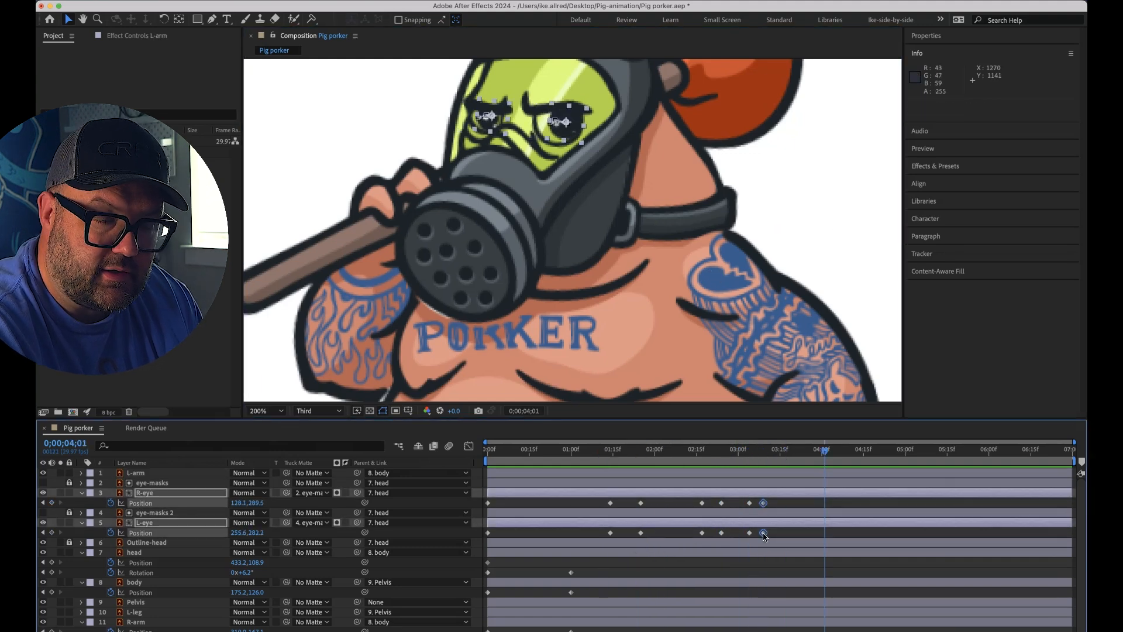
pyautogui.press('space')
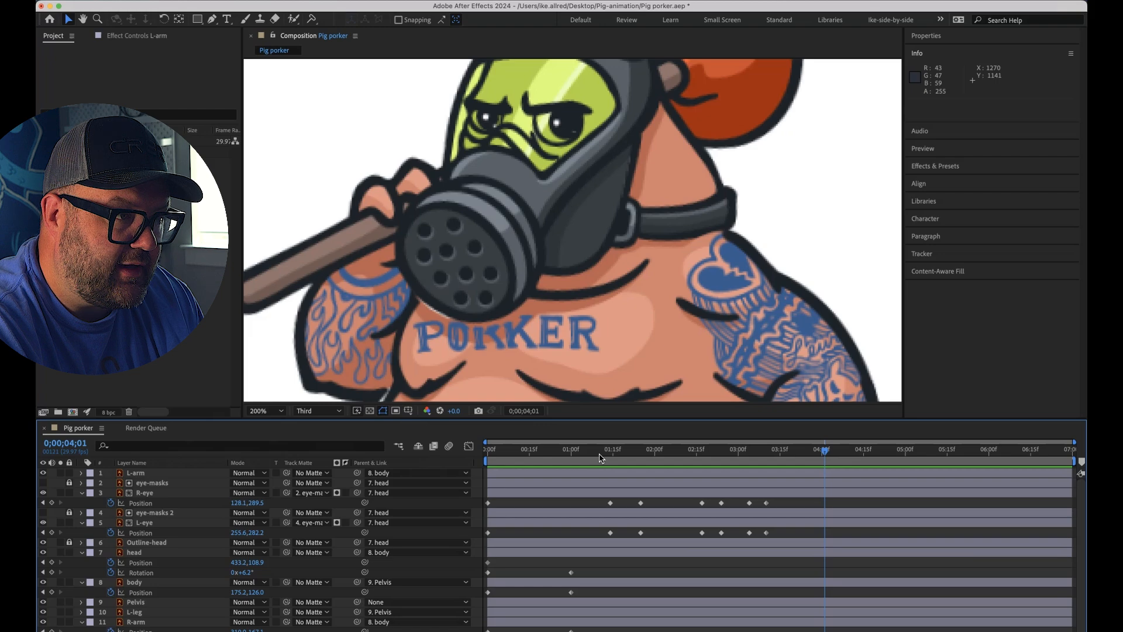
# Shift all eye Position keyframes after the first earlier, starting shortly after the 00:15 mark, and preview the animation from the beginning
pyautogui.moveTo(603, 487); pyautogui.dragTo(604, 487)
pyautogui.moveTo(781, 498); pyautogui.dragTo(541, 533)
pyautogui.moveTo(523, 454); pyautogui.dragTo(487, 453)
pyautogui.click(757, 191)
pyautogui.press('space')
pyautogui.press('space')
pyautogui.press('space')
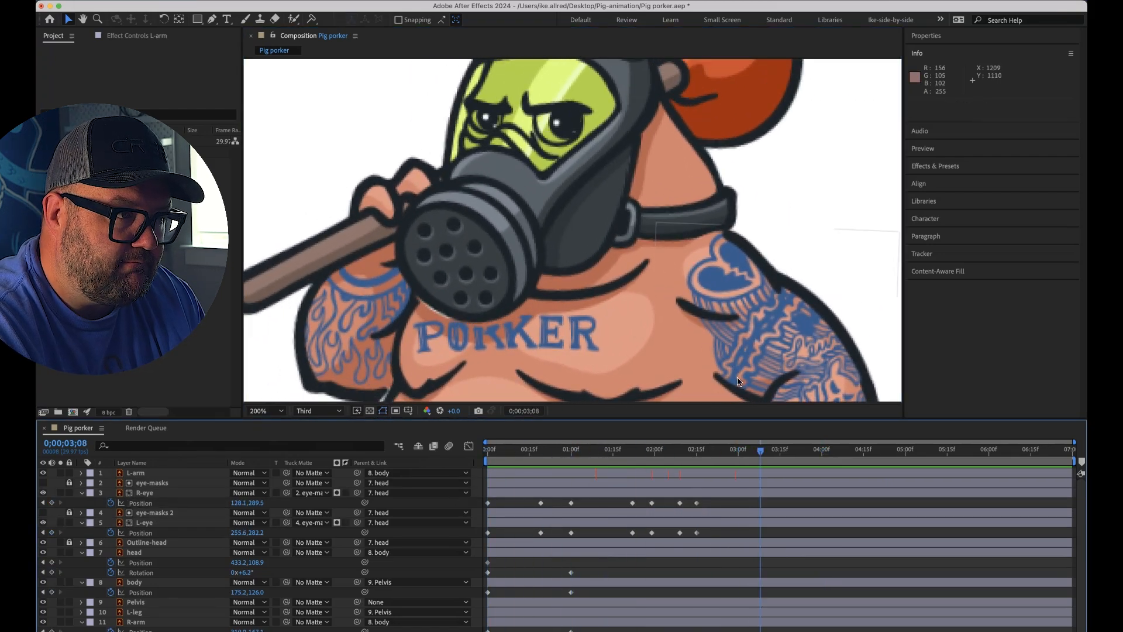
# Undo the L-arm layer's time shift and play the animation from the beginning with more of the pig in view
pyautogui.moveTo(758, 135); pyautogui.dragTo(843, 169)
pyautogui.scroll(-1, 750, 220)
pyautogui.moveTo(676, 451); pyautogui.dragTo(683, 484)
pyautogui.moveTo(778, 451); pyautogui.dragTo(460, 456)
pyautogui.moveTo(372, 418); pyautogui.dragTo(591, 472)
pyautogui.press('super+z')
pyautogui.moveTo(588, 472); pyautogui.dragTo(477, 428)
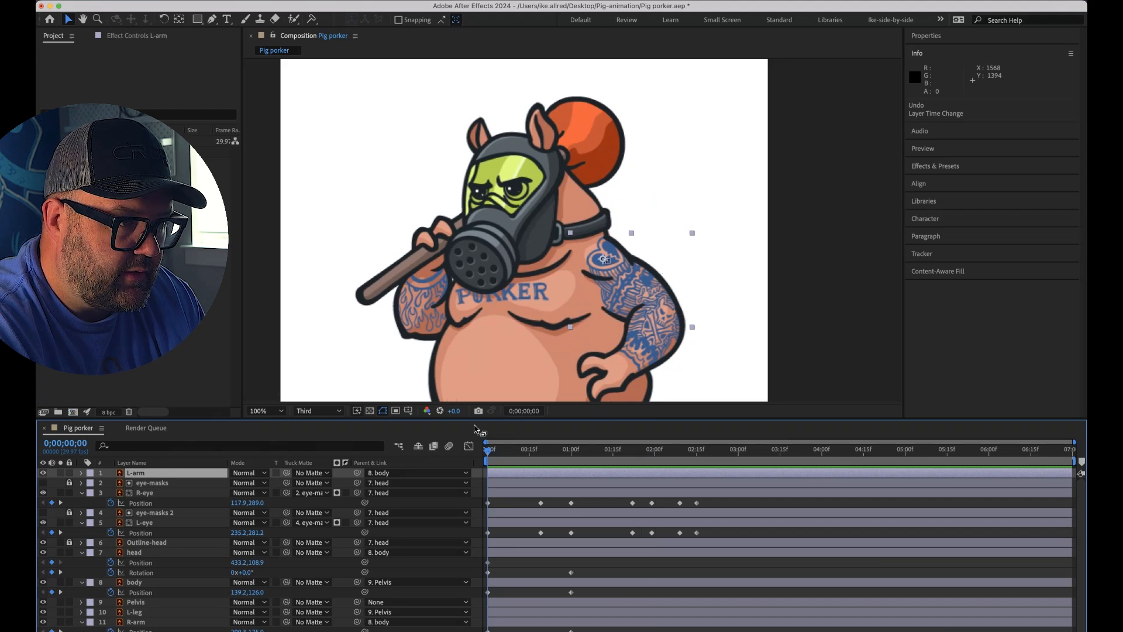
pyautogui.moveTo(481, 487); pyautogui.dragTo(417, 442)
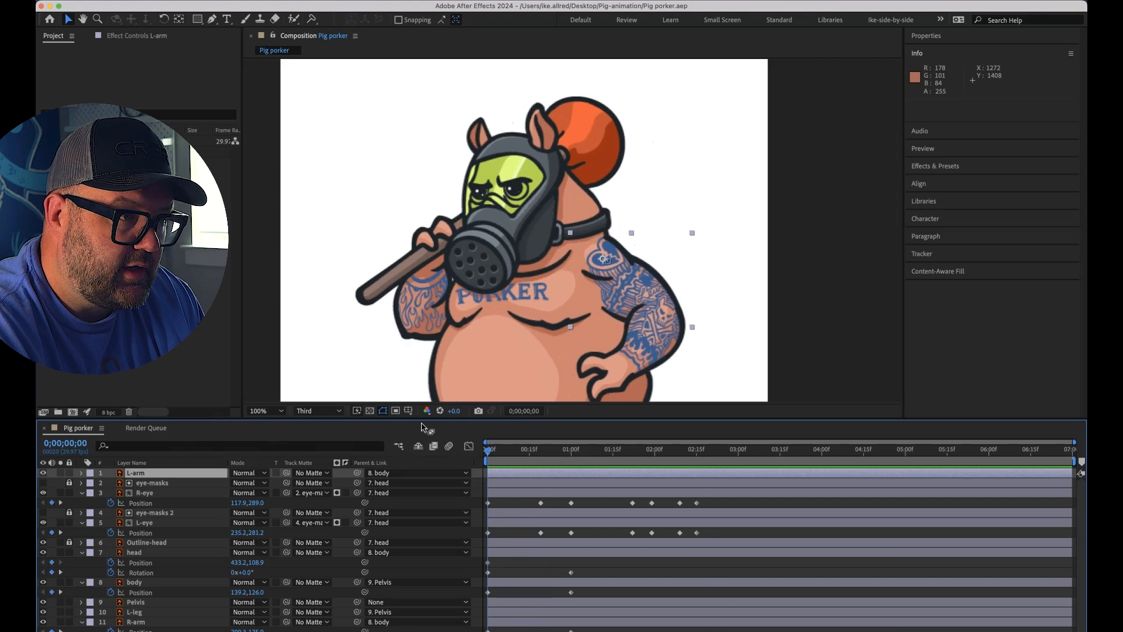
pyautogui.press('space')
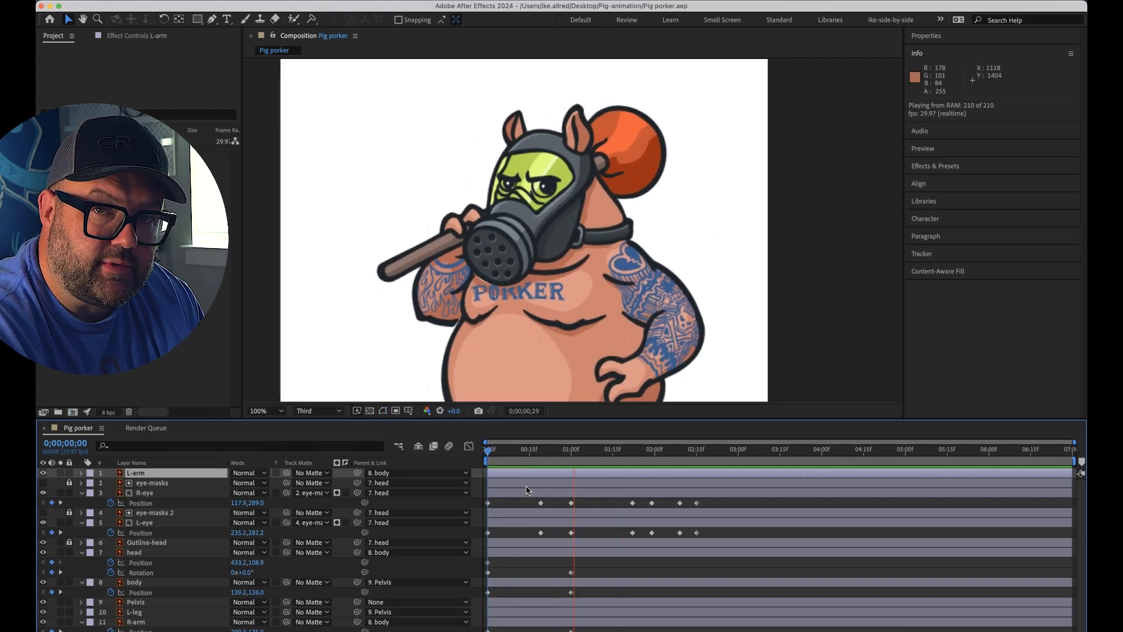
# Shift all keyframes after the first on the eyes, head, body and R-arm earlier, ending the body move at 0;00;00;19, and preview
pyautogui.press('space')
pyautogui.scroll(-1, 751, 507)
pyautogui.moveTo(739, 490); pyautogui.dragTo(508, 627)
pyautogui.moveTo(572, 623); pyautogui.dragTo(551, 624)
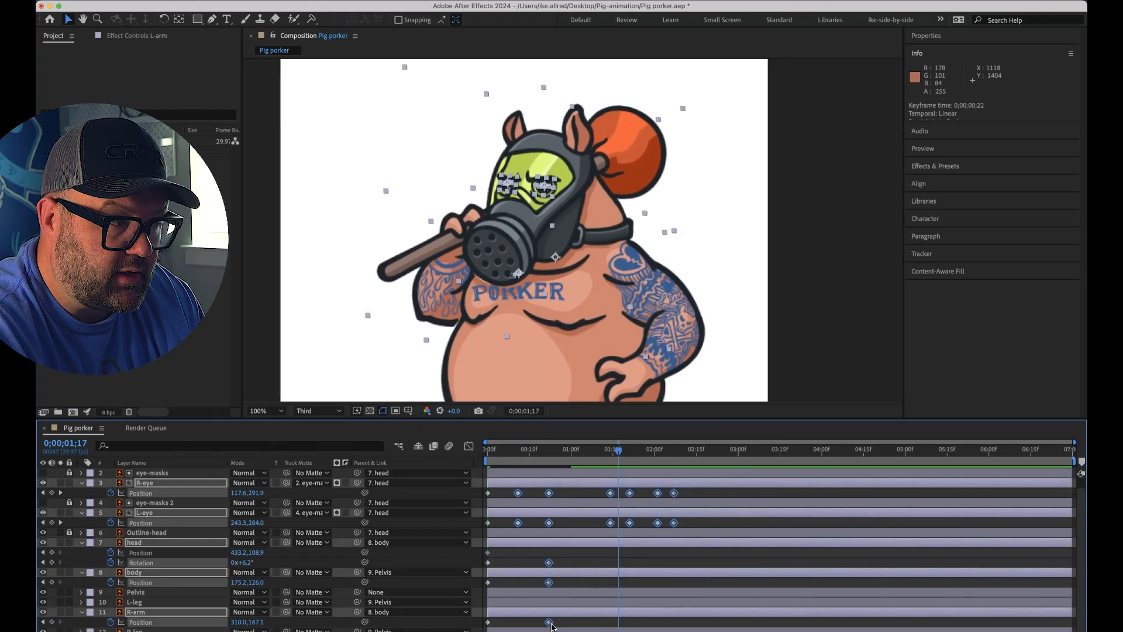
pyautogui.moveTo(699, 489); pyautogui.dragTo(534, 626)
pyautogui.moveTo(551, 494); pyautogui.dragTo(544, 496)
pyautogui.click(813, 351)
pyautogui.press('space')
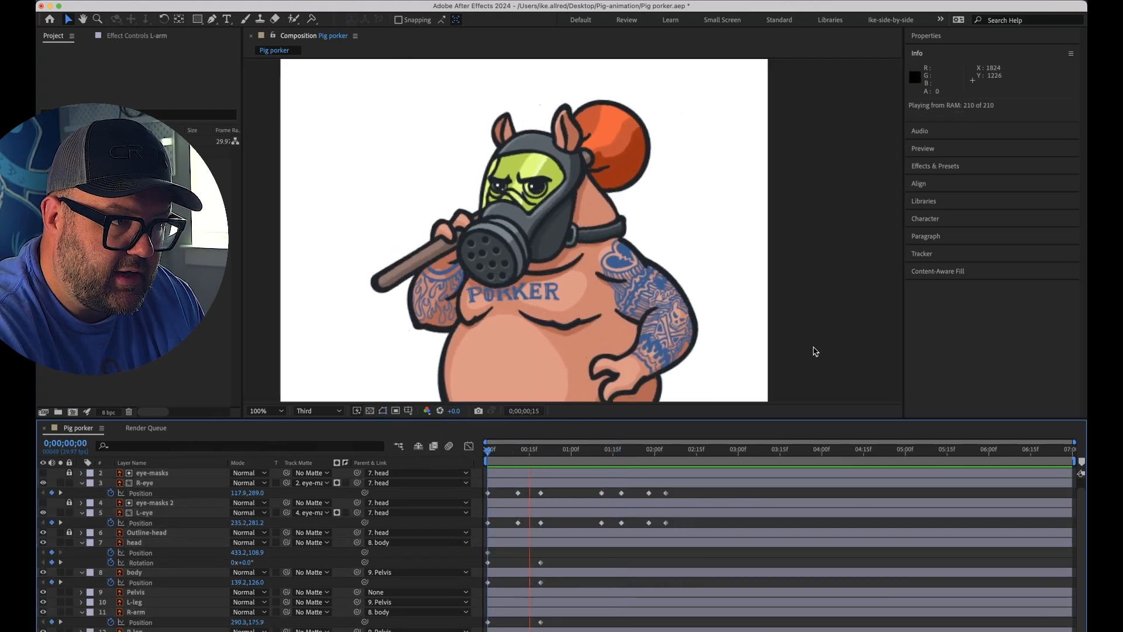
# Reveal the Rotation of the arm, head and body layers and move the second body and R-arm Rotation keyframes to 0;00;00;19
pyautogui.moveTo(567, 456); pyautogui.dragTo(598, 458)
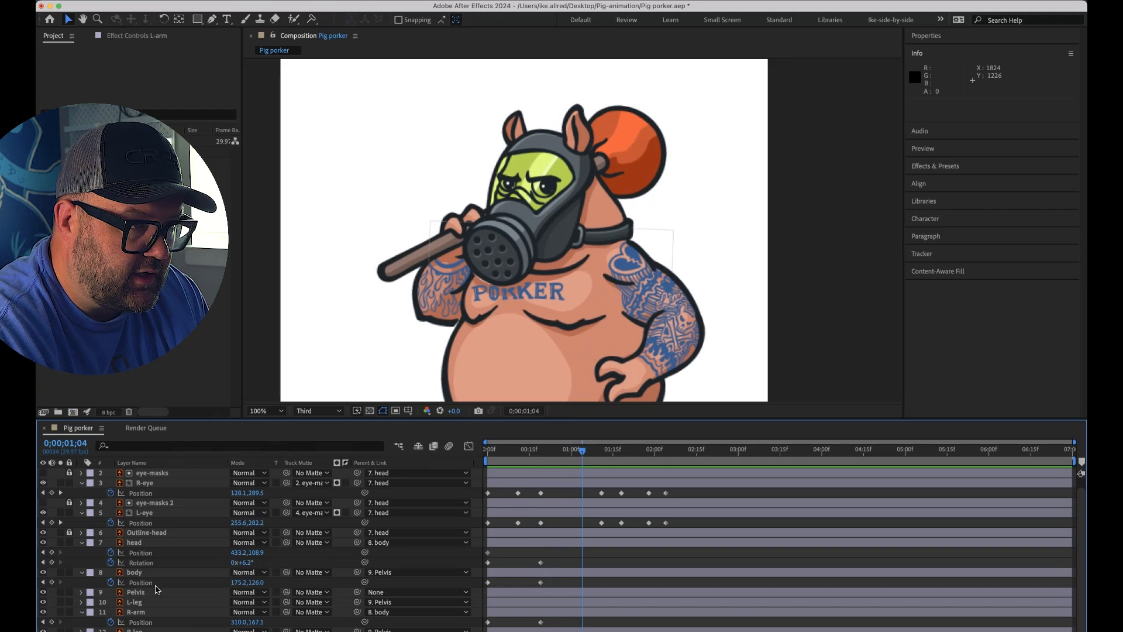
pyautogui.scroll(1, 155, 600)
pyautogui.click(136, 474)
pyautogui.moveTo(657, 448); pyautogui.dragTo(585, 448)
pyautogui.click(138, 623)
pyautogui.keyDown('super'); pyautogui.click(136, 583); pyautogui.keyUp('super')
pyautogui.keyDown('super'); pyautogui.click(137, 552); pyautogui.keyUp('super')
pyautogui.keyDown('super'); pyautogui.click(141, 473); pyautogui.keyUp('super')
pyautogui.press('r')
pyautogui.scroll(-1, 568, 563)
pyautogui.moveTo(565, 563); pyautogui.dragTo(578, 627)
pyautogui.moveTo(572, 582); pyautogui.dragTo(541, 583)
# Reveal the L-arm's keyframes, move its second Position keyframe to 0;00;00;19, and preview the motion
pyautogui.scroll(1, 562, 576)
pyautogui.moveTo(585, 449); pyautogui.dragTo(542, 505)
pyautogui.click(649, 339)
pyautogui.press('u')
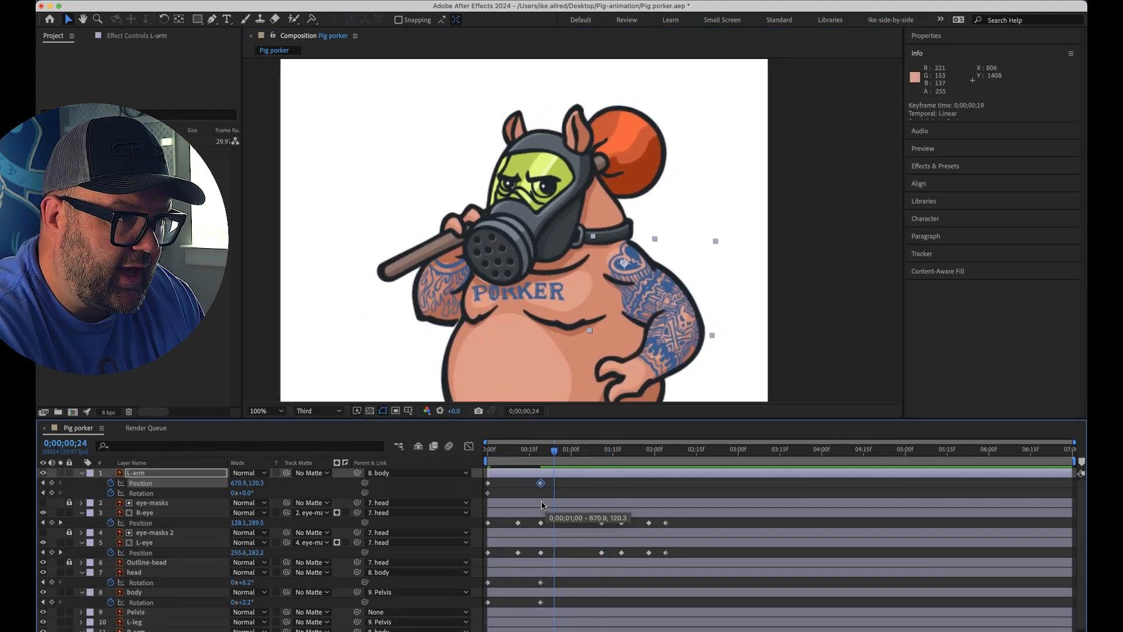
pyautogui.click(541, 500)
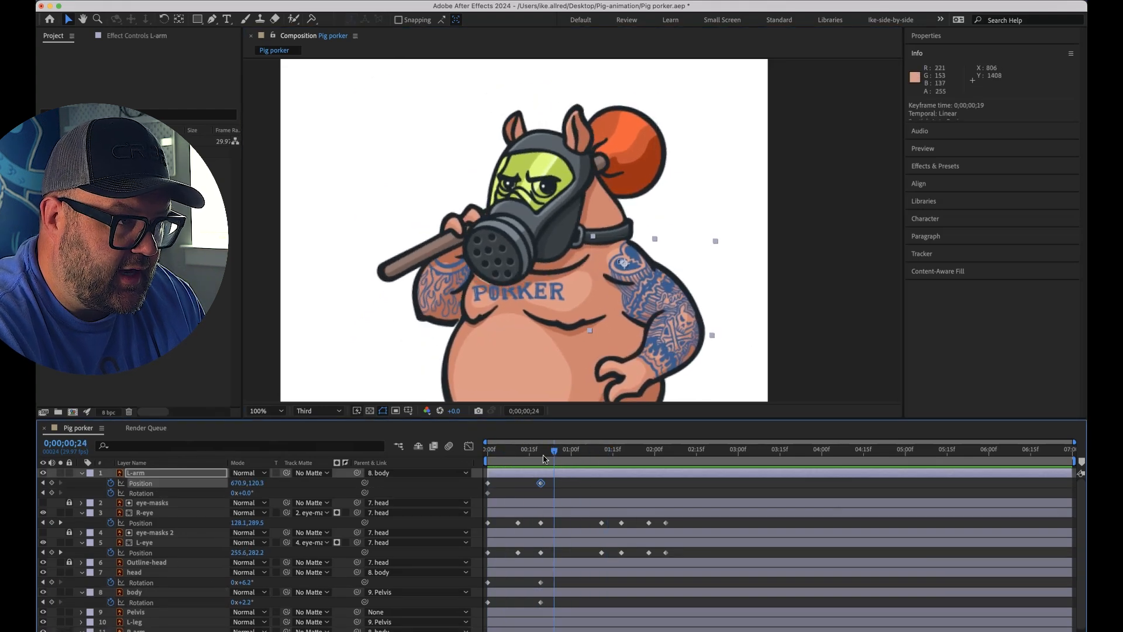
pyautogui.press('space')
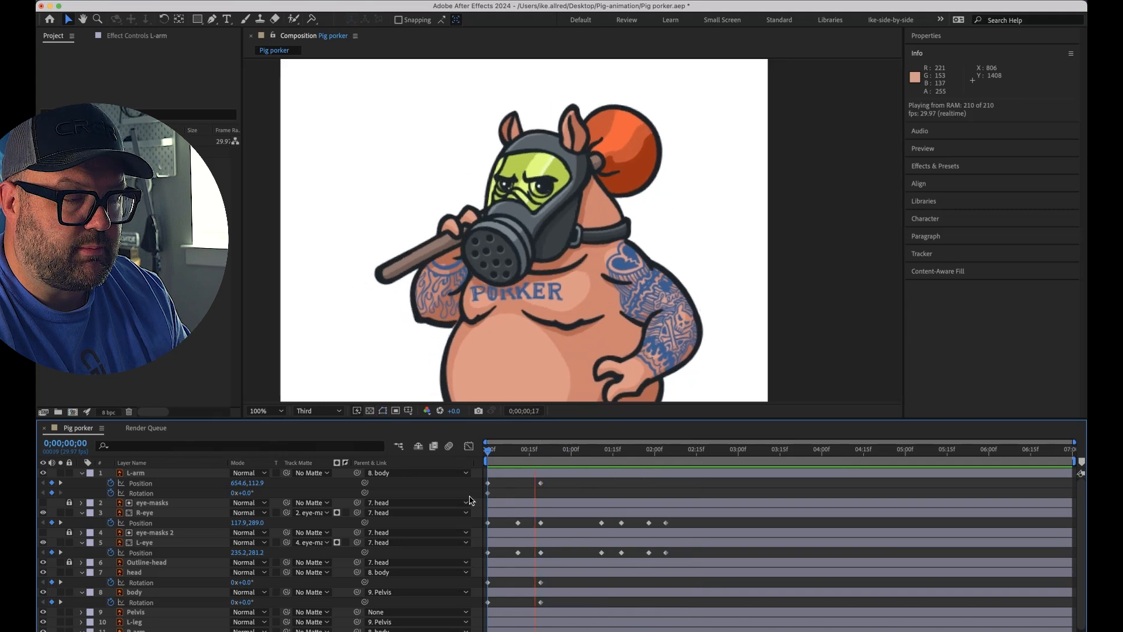
pyautogui.press('space')
# Try placing puppet pins on the L-arm's shoulder, elbow and forearm at 0;00;00;19 and adjusting the forearm pin
pyautogui.moveTo(537, 452)
pyautogui.mouseDown()
pyautogui.moveTo(621, 455)
pyautogui.moveTo(461, 501)
pyautogui.moveTo(541, 449)
pyautogui.mouseUp()
pyautogui.click(627, 375)
pyautogui.scroll(-3, 743, 306)
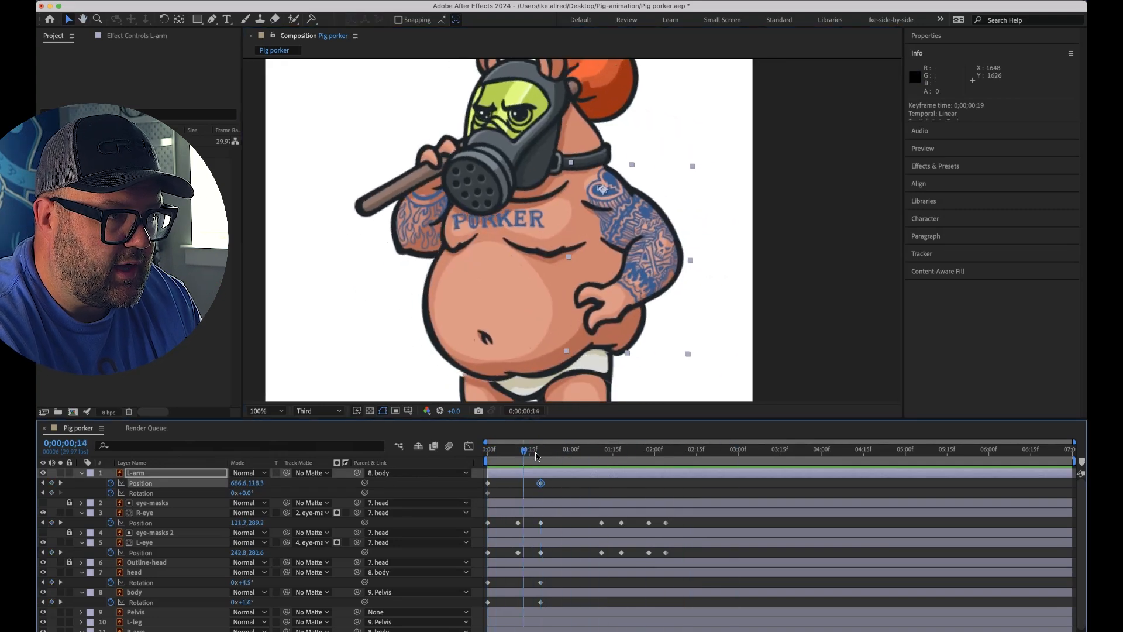
pyautogui.hotkey('ctrl', 'p')
pyautogui.click(608, 190)
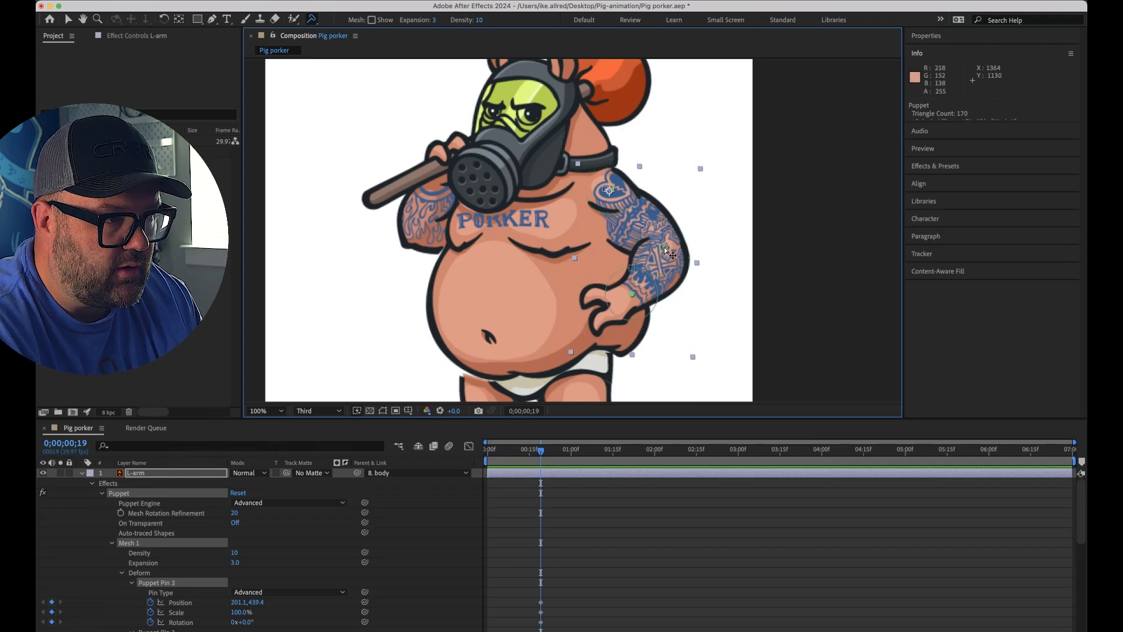
pyautogui.moveTo(632, 294); pyautogui.dragTo(649, 276)
pyautogui.click(664, 247)
# Try moving all of the L-arm's puppet pin keyframes from 0;00;00;19 to the first frame
pyautogui.moveTo(541, 451); pyautogui.dragTo(485, 455)
pyautogui.scroll(-8, 582, 545)
pyautogui.scroll(3, 585, 547)
pyautogui.moveTo(563, 474); pyautogui.dragTo(513, 585)
pyautogui.scroll(1, 543, 555)
pyautogui.moveTo(542, 549); pyautogui.dragTo(490, 551)
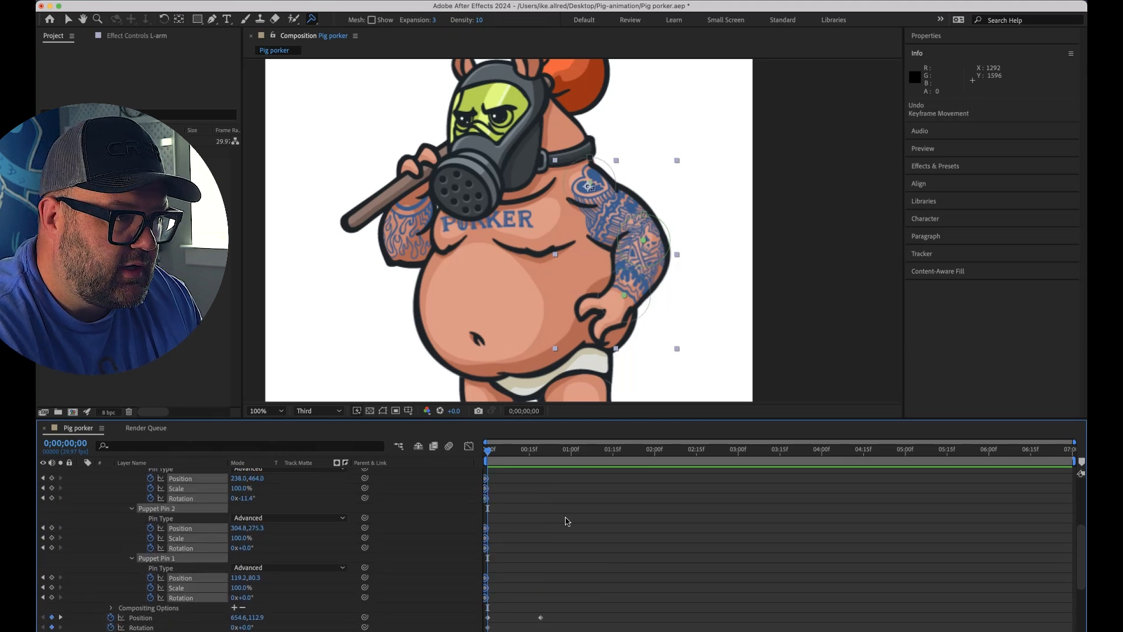
# Undo the keyframe move and the L-arm's puppet pins, with the time set back to the first frame
pyautogui.press('super+z')
pyautogui.press('super+z')
pyautogui.press('super+z')
pyautogui.press('super+z')
pyautogui.press('super+z')
pyautogui.press('super+z')
pyautogui.scroll(5, 564, 515)
pyautogui.moveTo(539, 451); pyautogui.dragTo(485, 452)
pyautogui.press('super+z')
# Add puppet pins to the L-arm on the first frame and reposition them at 0;00;00;19 to keep the hand on the hip
pyautogui.click(592, 189)
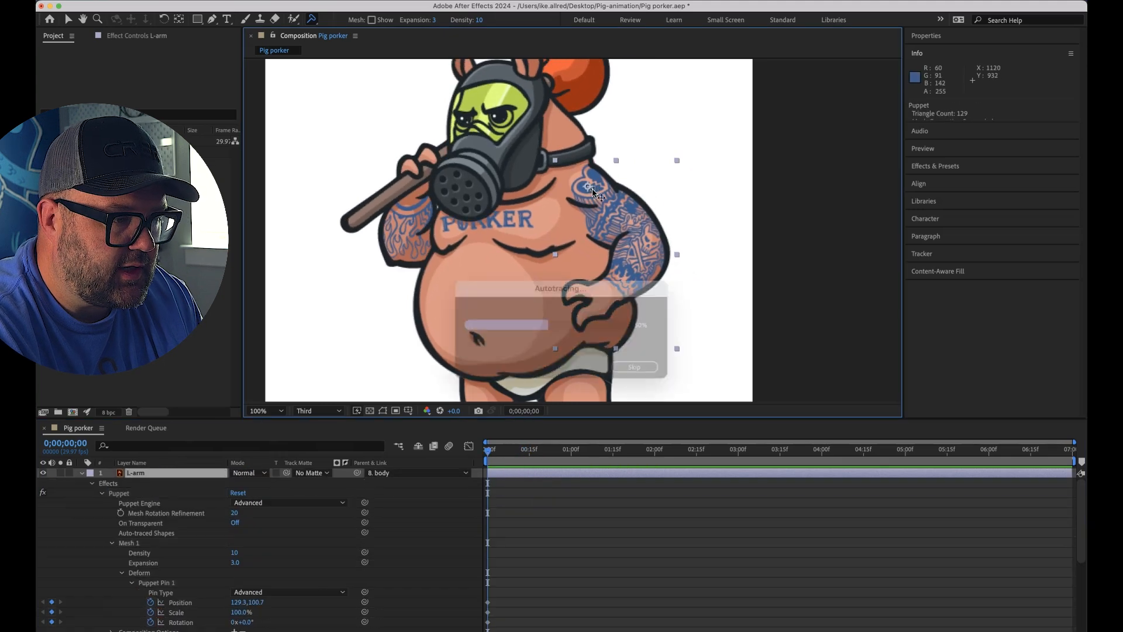
pyautogui.scroll(-4, 559, 531)
pyautogui.moveTo(490, 451); pyautogui.dragTo(540, 452)
pyautogui.moveTo(655, 277); pyautogui.dragTo(661, 279)
pyautogui.click(610, 192)
pyautogui.moveTo(608, 218); pyautogui.dragTo(612, 219)
pyautogui.moveTo(540, 451)
pyautogui.mouseDown()
pyautogui.moveTo(484, 451)
pyautogui.moveTo(609, 451)
pyautogui.moveTo(541, 452)
pyautogui.mouseUp()
pyautogui.moveTo(671, 327); pyautogui.dragTo(627, 270)
pyautogui.moveTo(490, 450); pyautogui.dragTo(537, 423)
pyautogui.scroll(4, 85, 476)
pyautogui.click(83, 474)
# Place two puppet pins on the Pelvis layer's underwear and move their keyframes to the first frame
pyautogui.click(164, 593)
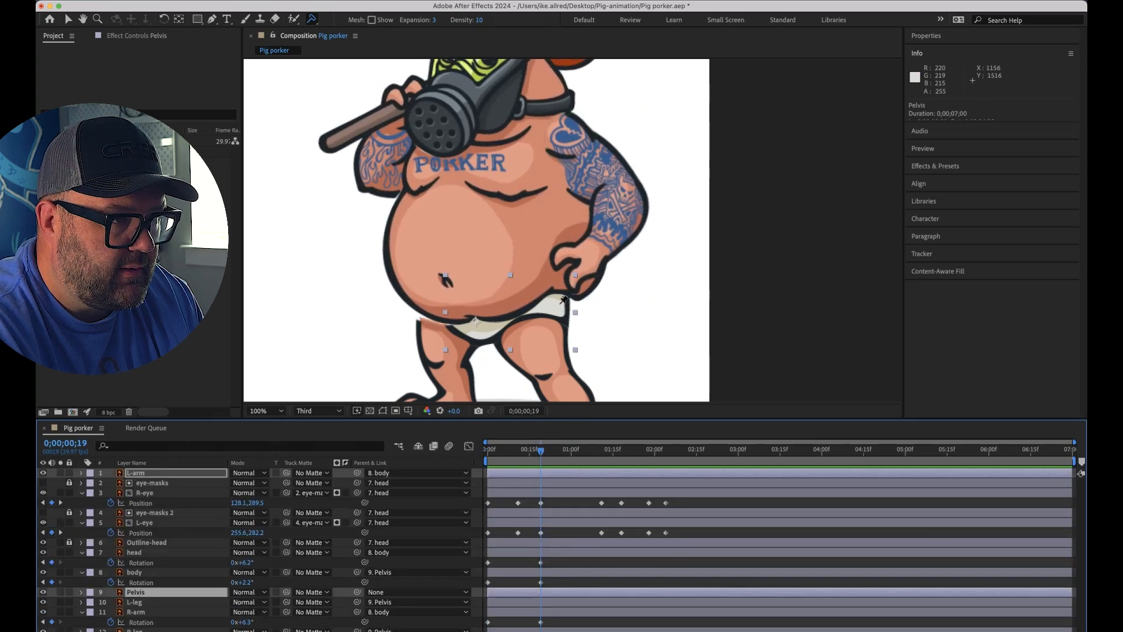
pyautogui.click(480, 326)
pyautogui.scroll(-6, 547, 537)
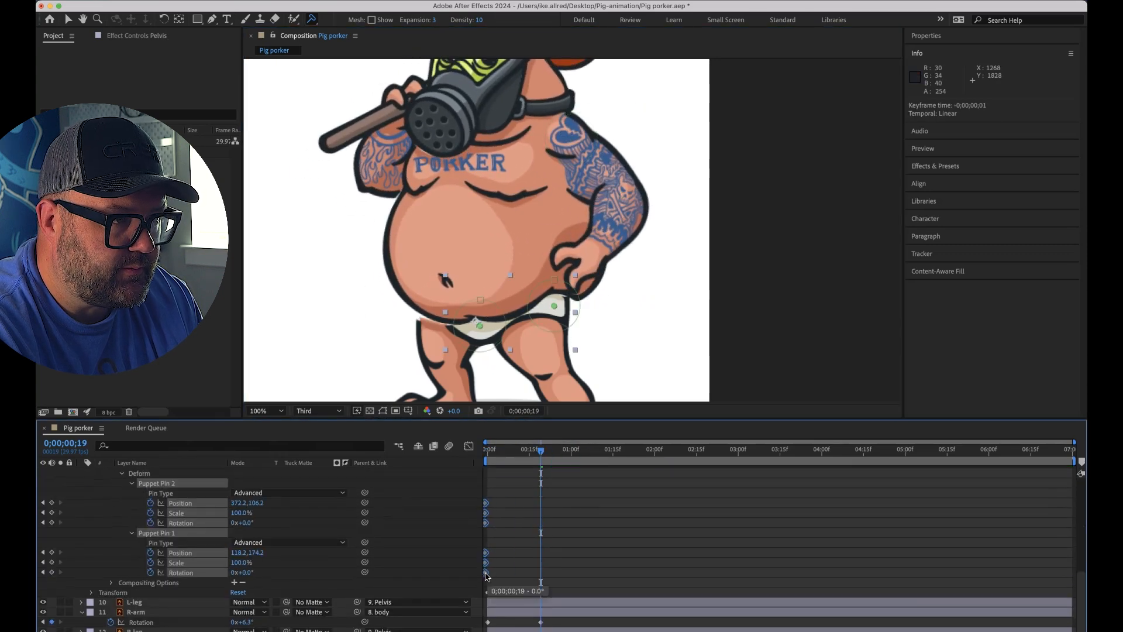
# Reposition and rotate both Pelvis puppet pins at 0;00;00;19 to follow the body's lean
pyautogui.moveTo(554, 305); pyautogui.dragTo(579, 309)
pyautogui.press('super+z')
pyautogui.click(553, 305)
pyautogui.moveTo(554, 305); pyautogui.dragTo(505, 326)
pyautogui.click(480, 326)
pyautogui.moveTo(542, 451); pyautogui.dragTo(541, 450)
pyautogui.moveTo(479, 326); pyautogui.dragTo(506, 323)
pyautogui.moveTo(542, 451); pyautogui.dragTo(487, 434)
# Add puppet pins to the R-leg's hip and ankle on the first frame and move the hip pin with the pelvis at 0;00;00;19
pyautogui.moveTo(497, 345); pyautogui.dragTo(492, 265)
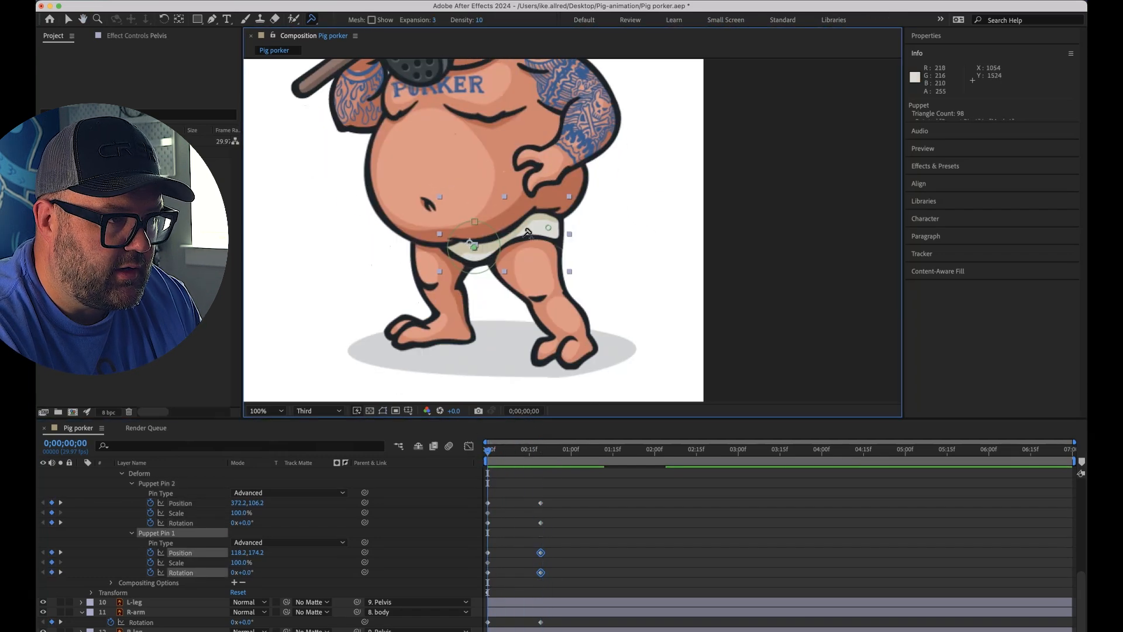
pyautogui.press('v')
pyautogui.click(455, 340)
pyautogui.click(314, 19)
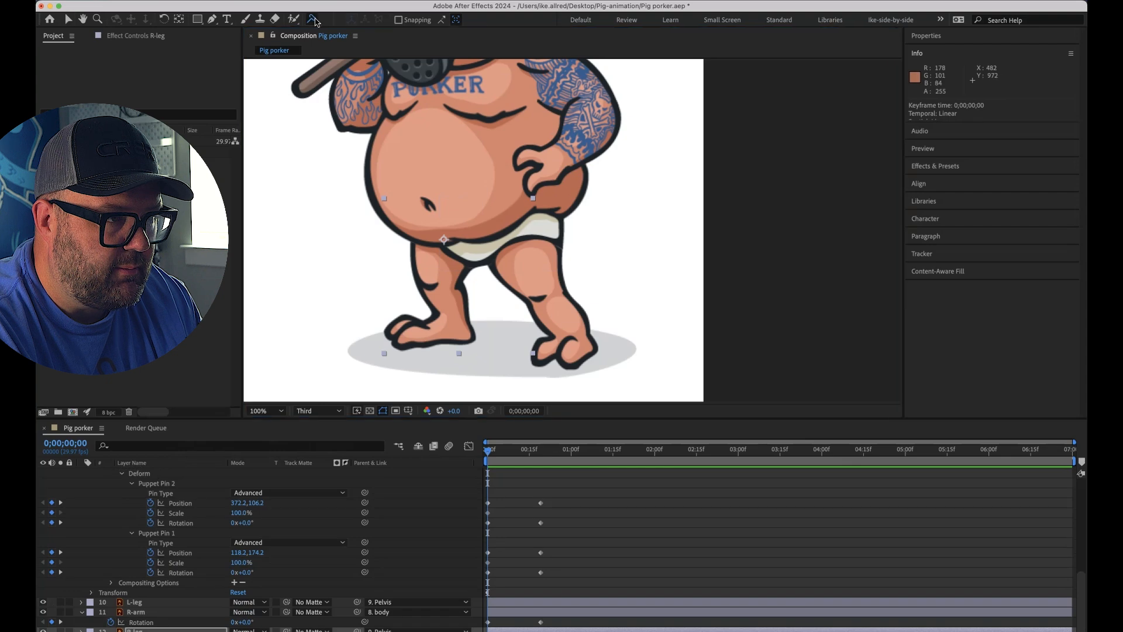
pyautogui.click(441, 248)
pyautogui.scroll(-5, 238, 573)
pyautogui.scroll(4, 238, 573)
pyautogui.moveTo(488, 451); pyautogui.dragTo(541, 451)
pyautogui.moveTo(439, 248); pyautogui.dragTo(446, 244)
pyautogui.moveTo(541, 451); pyautogui.dragTo(487, 453)
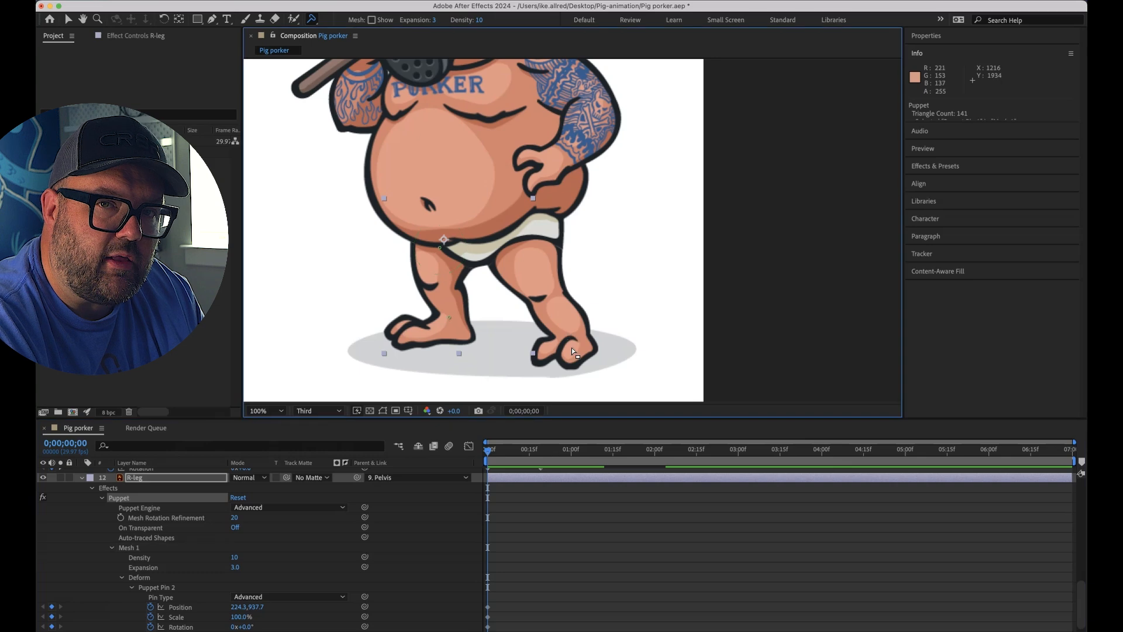
# Add puppet pins to the L-leg's foot and hip on the first frame and move the hip pin up slightly at 0;00;00;19
pyautogui.click(571, 348)
pyautogui.scroll(10, 569, 556)
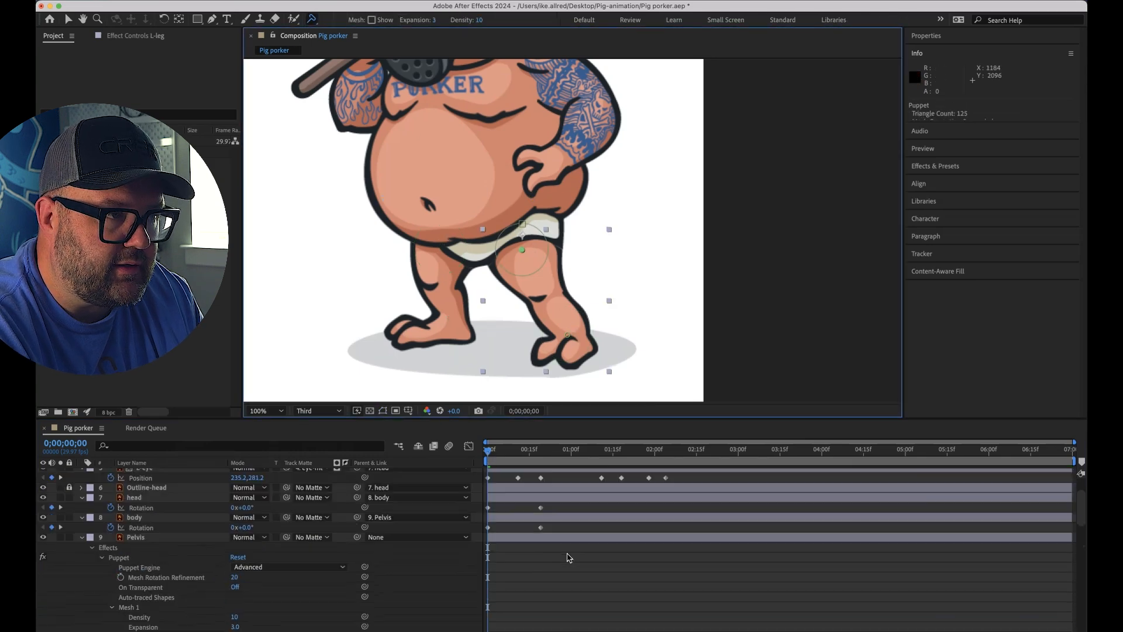
pyautogui.moveTo(488, 451); pyautogui.dragTo(541, 452)
pyautogui.moveTo(522, 250); pyautogui.dragTo(525, 242)
pyautogui.moveTo(541, 452)
pyautogui.mouseDown()
pyautogui.moveTo(454, 446)
pyautogui.moveTo(547, 461)
pyautogui.mouseUp()
pyautogui.click(525, 242)
# Refine the rotation of both Pelvis puppet pins at 0;00;00;19 and scrub through the movement
pyautogui.click(132, 539)
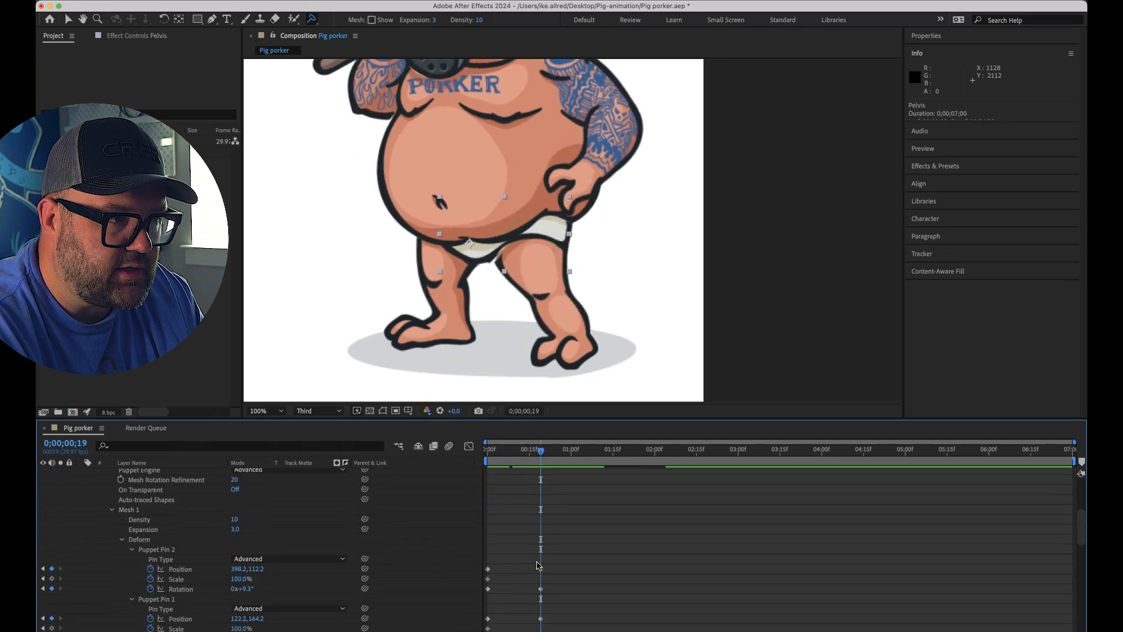
pyautogui.scroll(-2, 140, 561)
pyautogui.click(556, 229)
pyautogui.moveTo(536, 252); pyautogui.dragTo(539, 255)
pyautogui.click(475, 246)
pyautogui.moveTo(476, 212); pyautogui.dragTo(484, 207)
pyautogui.click(407, 430)
pyautogui.press('Home')
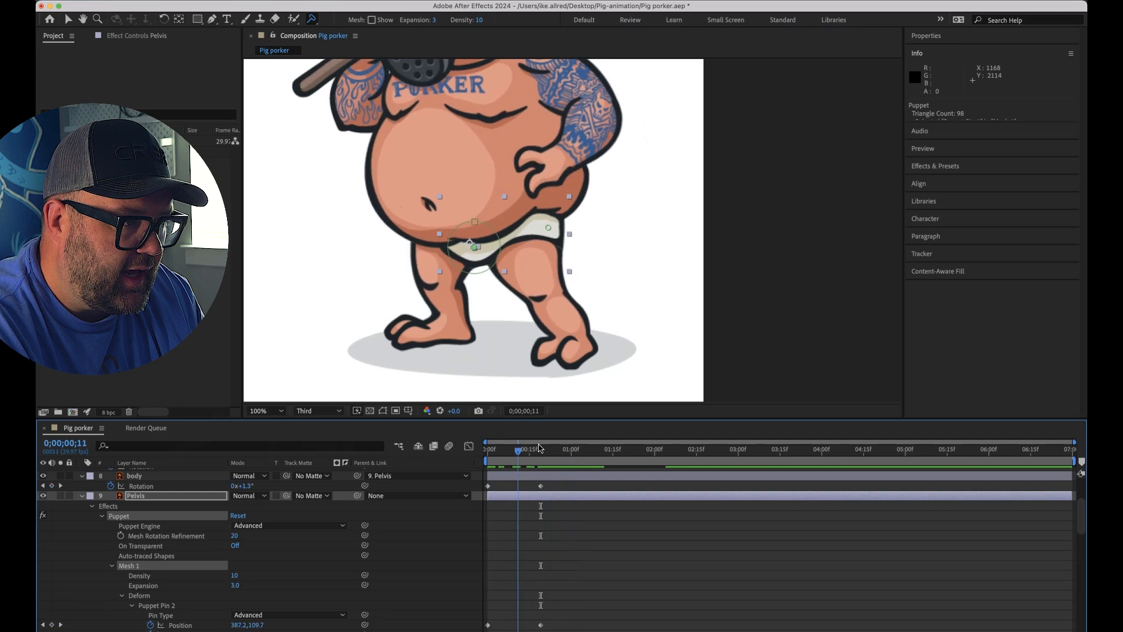
pyautogui.moveTo(434, 433); pyautogui.dragTo(542, 433)
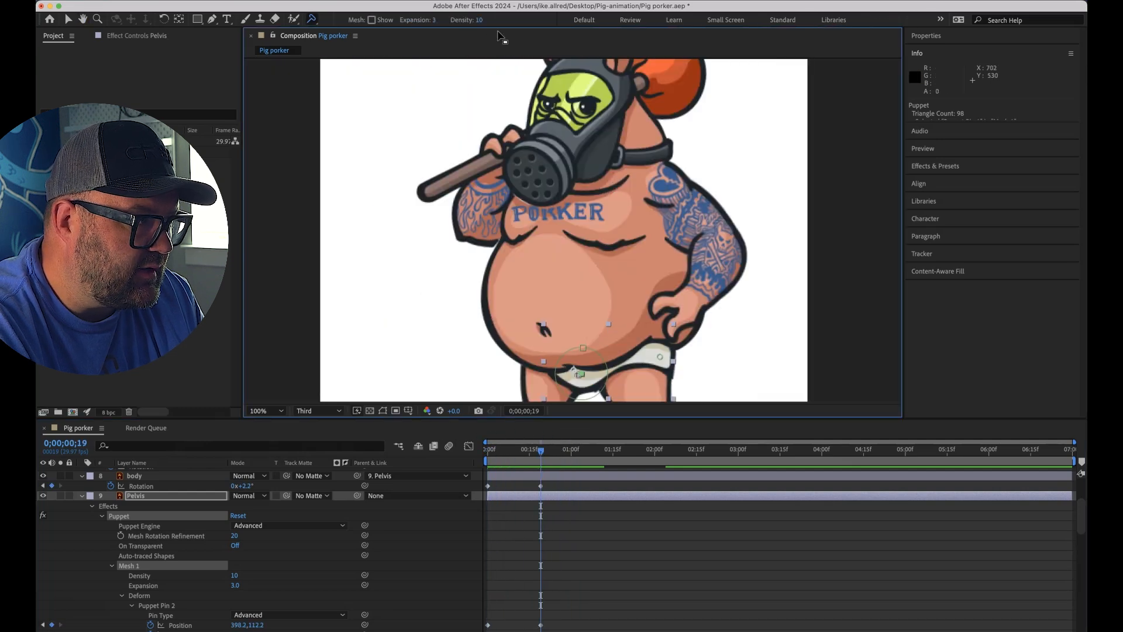
# Add puppet pins to the R-arm on the first frame and reposition a pin at 0;00;00;19 to bend the arm
pyautogui.press('v')
pyautogui.click(539, 465)
pyautogui.moveTo(539, 465); pyautogui.dragTo(487, 455)
pyautogui.click(312, 20)
pyautogui.click(510, 235)
pyautogui.moveTo(496, 245); pyautogui.dragTo(501, 251)
pyautogui.moveTo(488, 454); pyautogui.dragTo(541, 455)
pyautogui.moveTo(541, 455); pyautogui.dragTo(488, 455)
pyautogui.scroll(-2, 639, 233)
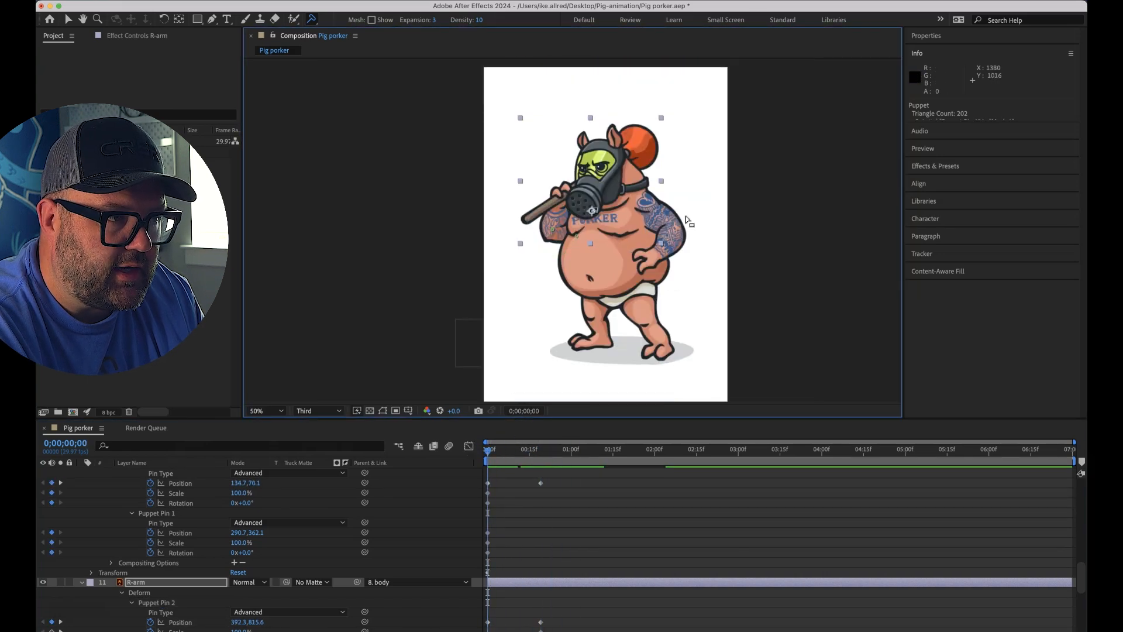
# Play and scrub the animation from the beginning to check the deformation of the arms, pelvis and legs
pyautogui.press('v')
pyautogui.press('space')
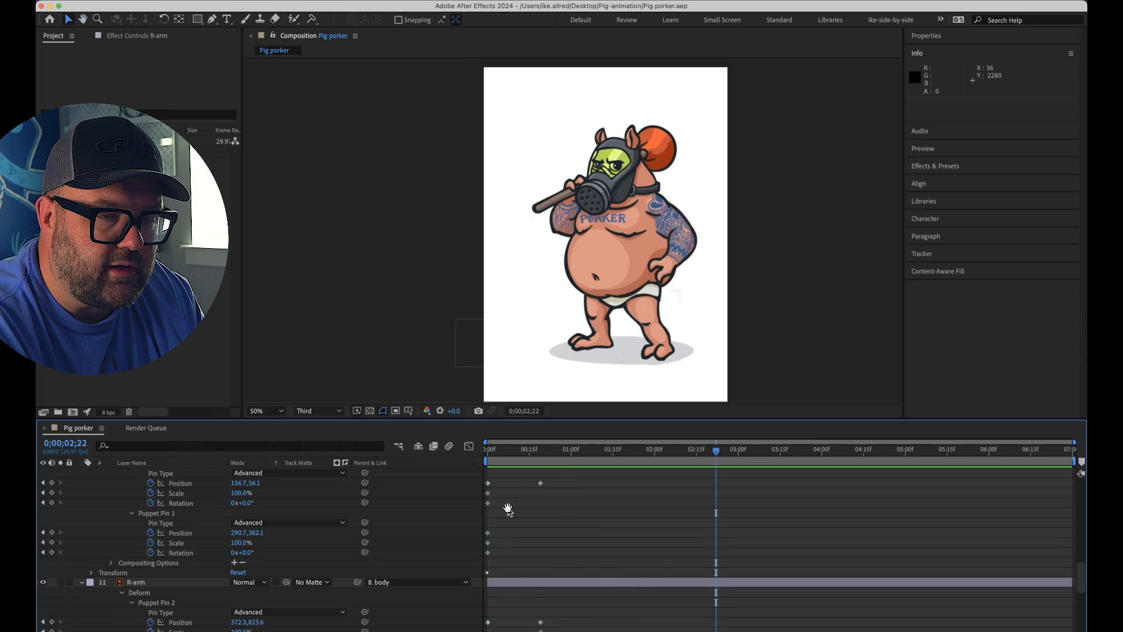
pyautogui.click(566, 452)
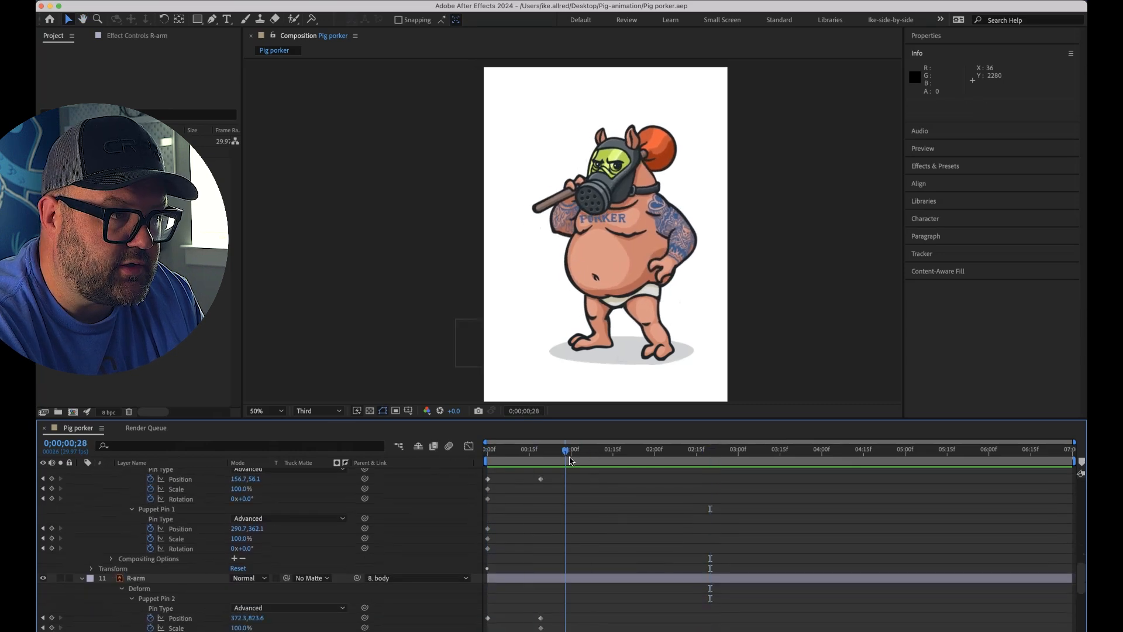
pyautogui.moveTo(546, 448)
pyautogui.mouseDown()
pyautogui.moveTo(559, 449)
pyautogui.moveTo(528, 437)
pyautogui.mouseUp()
pyautogui.press('space')
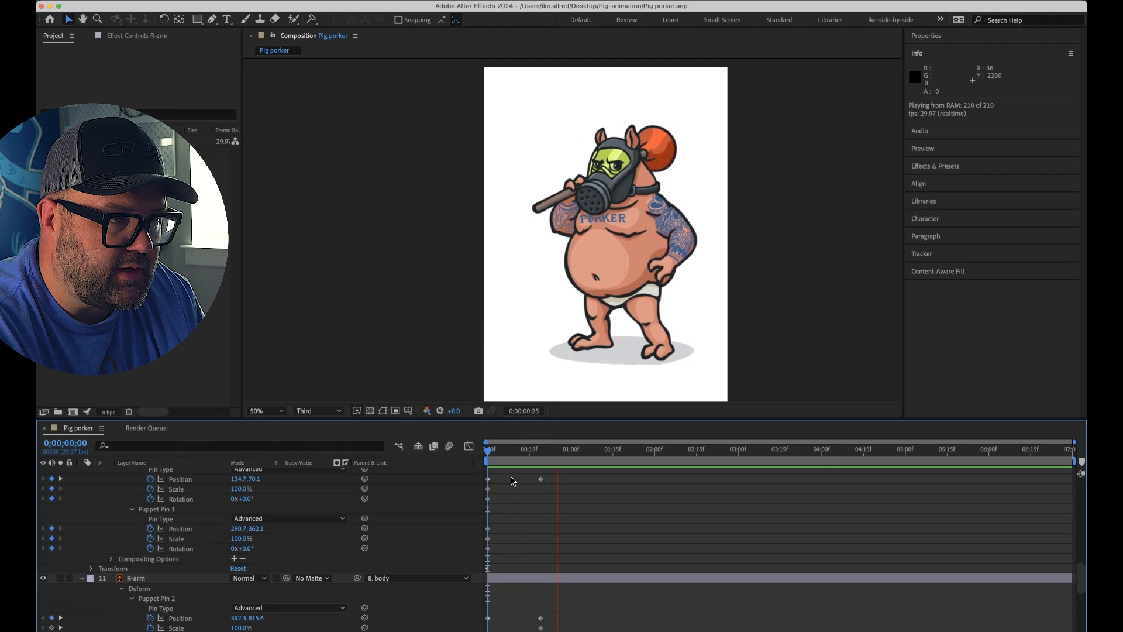
pyautogui.press('Home')
pyautogui.press('space')
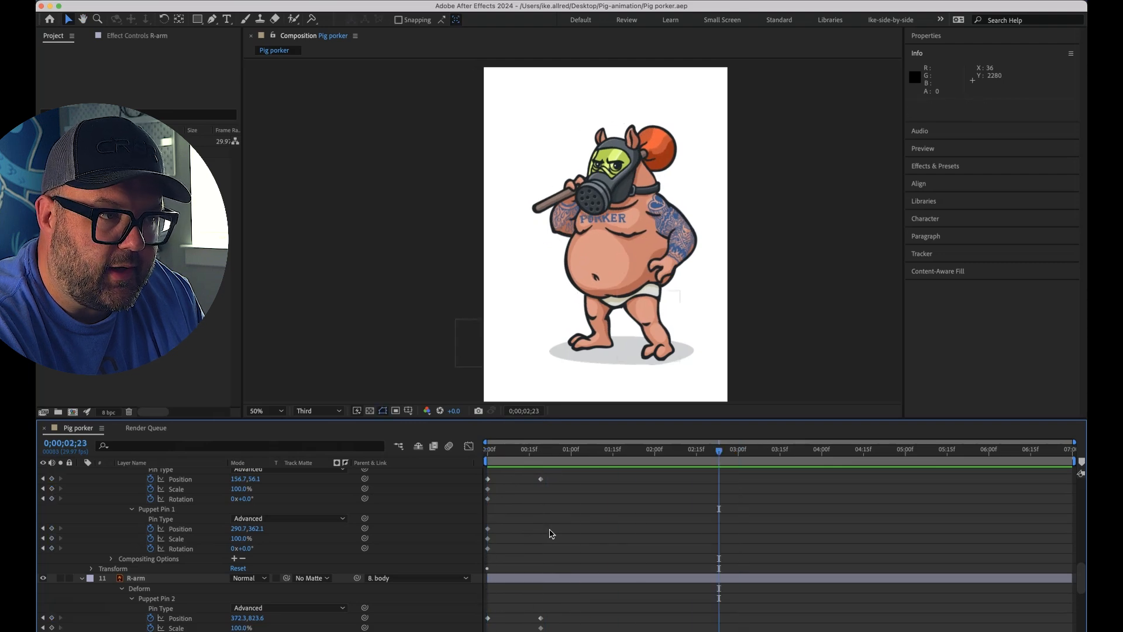
pyautogui.moveTo(564, 468); pyautogui.dragTo(669, 475)
# Collapse the expanded properties of all layers, select the body layer, and play the animation from the beginning
pyautogui.scroll(15, 626, 472)
pyautogui.click(82, 520)
pyautogui.click(82, 530)
pyautogui.click(82, 538)
pyautogui.click(82, 492)
pyautogui.click(82, 512)
pyautogui.click(81, 532)
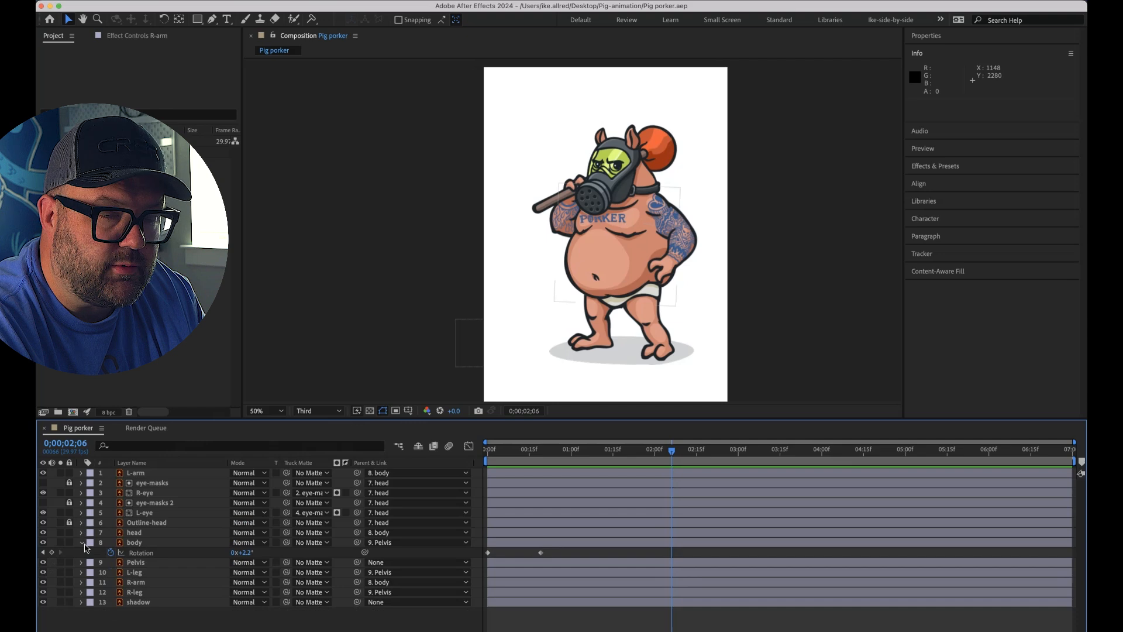
pyautogui.click(82, 542)
pyautogui.click(133, 543)
pyautogui.moveTo(651, 451); pyautogui.dragTo(550, 462)
pyautogui.press('Home')
pyautogui.press('space')
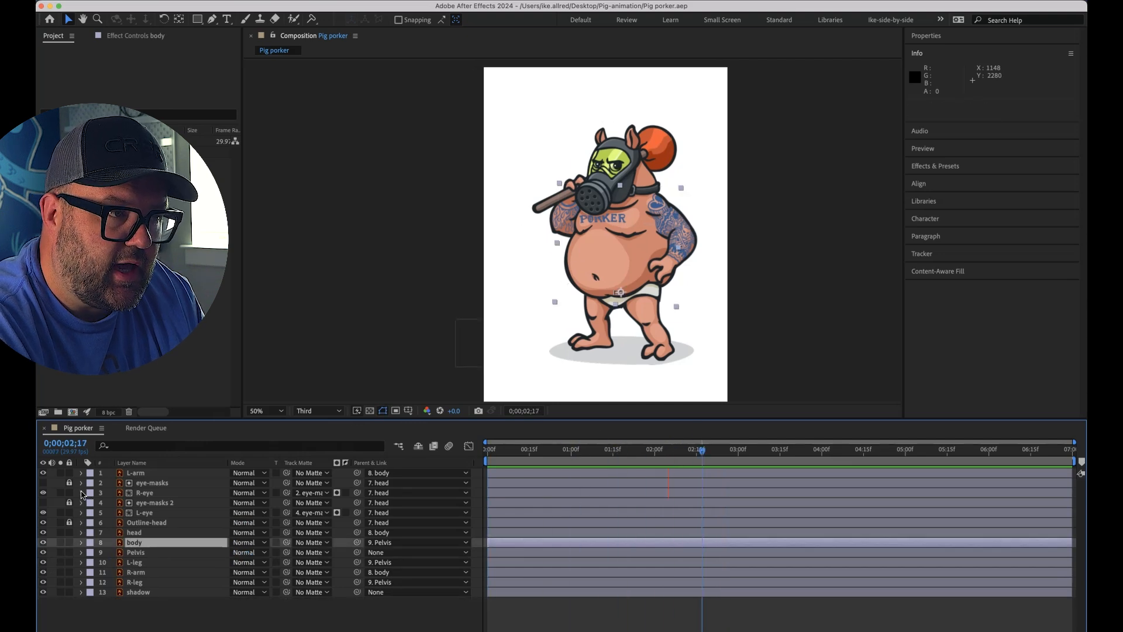
# Reveal both eye layers' transform properties and shift their last four Position keyframes earlier, starting at about 0;00;01;04
pyautogui.click(82, 492)
pyautogui.click(82, 572)
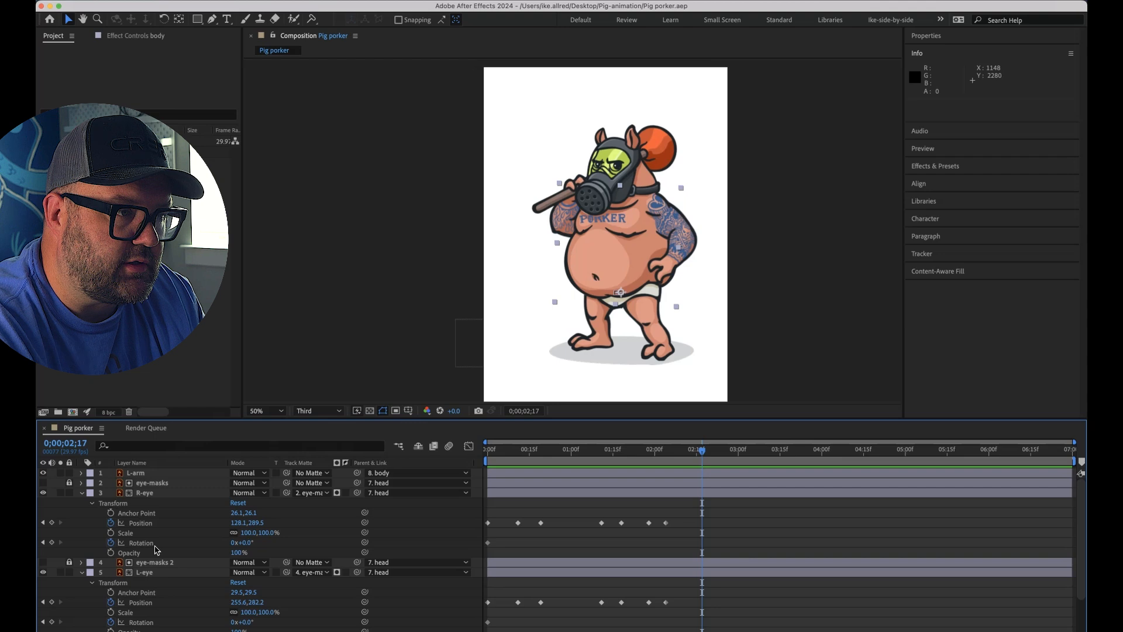
pyautogui.click(622, 466)
pyautogui.press('space')
pyautogui.press('space')
pyautogui.moveTo(676, 515); pyautogui.dragTo(592, 614)
pyautogui.moveTo(621, 602); pyautogui.dragTo(602, 602)
# Tighten the spacing of both eyes' last three Position keyframes, ending at about 0;00;01;21, and preview the faster glance
pyautogui.moveTo(662, 516); pyautogui.dragTo(591, 618)
pyautogui.moveTo(602, 603); pyautogui.dragTo(593, 603)
pyautogui.moveTo(656, 515); pyautogui.dragTo(610, 614)
pyautogui.moveTo(621, 603); pyautogui.dragTo(614, 603)
pyautogui.moveTo(652, 517); pyautogui.dragTo(626, 617)
pyautogui.moveTo(632, 602); pyautogui.dragTo(630, 602)
pyautogui.click(644, 595)
pyautogui.click(523, 454)
pyautogui.press('space')
pyautogui.press('Home')
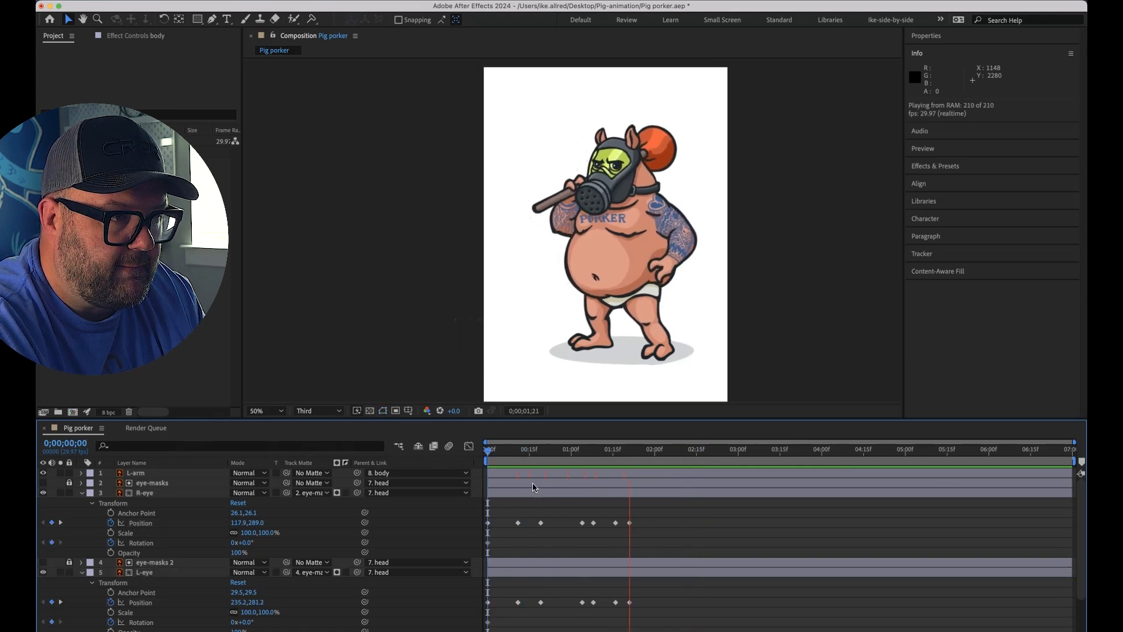
pyautogui.press('space')
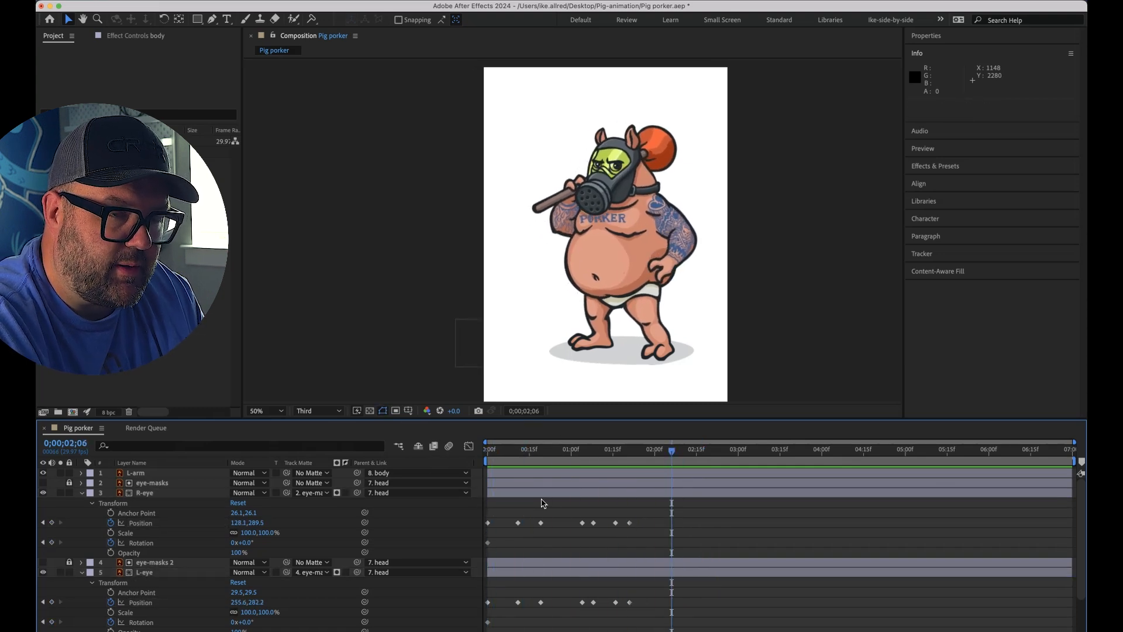
pyautogui.press('space')
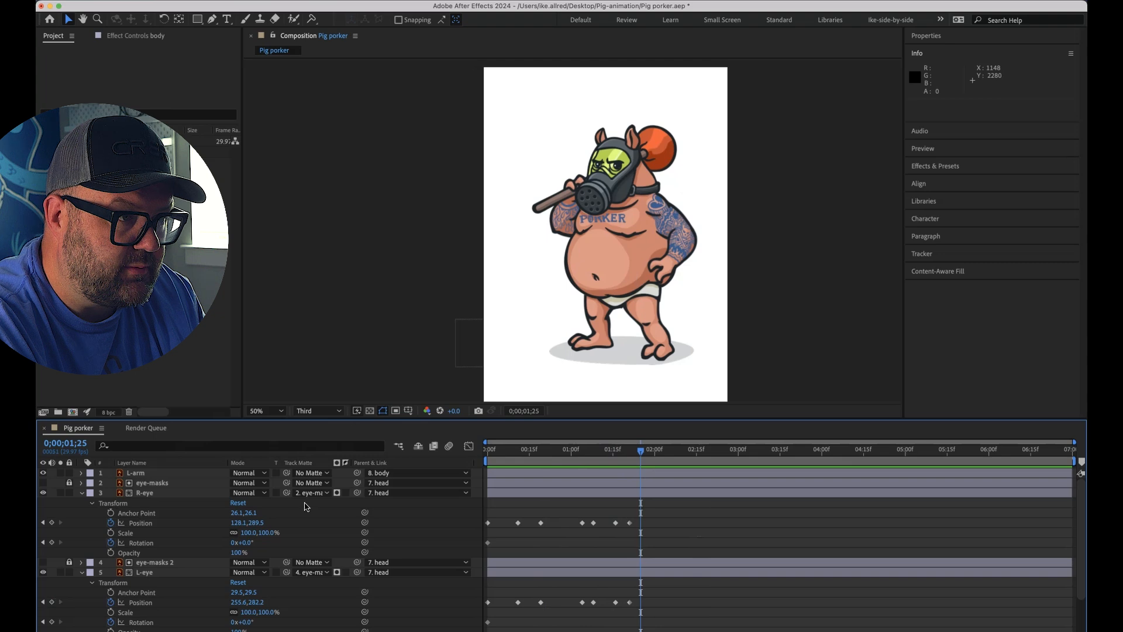
# Collapse the eye layers' properties and reveal the keyframed Position and Rotation properties of the head and body layers
pyautogui.press('u')
pyautogui.click(151, 533)
pyautogui.press('u')
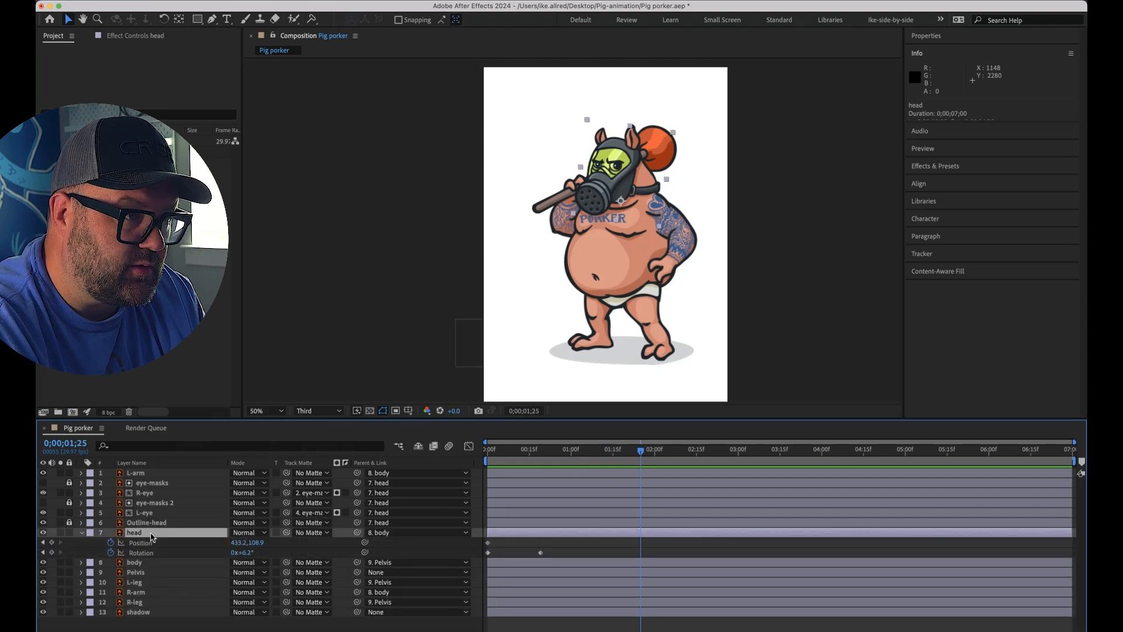
pyautogui.click(143, 563)
pyautogui.press('u')
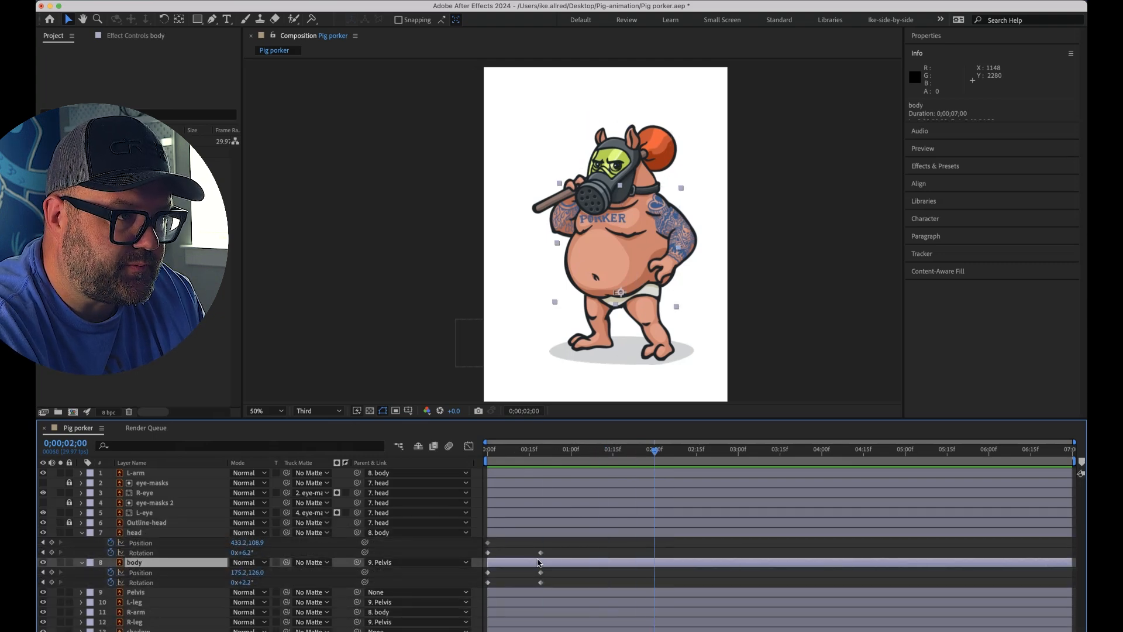
# Add Position and Rotation keyframes for the head and body layers at about 0;00;01;20 to hold the pose
pyautogui.moveTo(560, 587); pyautogui.dragTo(627, 543)
pyautogui.moveTo(555, 548); pyautogui.dragTo(536, 591)
pyautogui.click(51, 553)
pyautogui.click(51, 573)
pyautogui.click(51, 583)
pyautogui.click(652, 452)
pyautogui.moveTo(664, 548); pyautogui.dragTo(645, 588)
pyautogui.moveTo(652, 579); pyautogui.dragTo(627, 578)
# Rotate the body to 4.0° and the head to 3.7° at about 0;00;01;29 and preview the tilt
pyautogui.click(660, 548)
pyautogui.click(629, 267)
pyautogui.press('w')
pyautogui.moveTo(623, 224); pyautogui.dragTo(627, 222)
pyautogui.moveTo(652, 451)
pyautogui.mouseDown()
pyautogui.moveTo(635, 451)
pyautogui.moveTo(653, 450)
pyautogui.mouseUp()
pyautogui.moveTo(647, 171); pyautogui.dragTo(645, 169)
pyautogui.moveTo(652, 449); pyautogui.dragTo(544, 451)
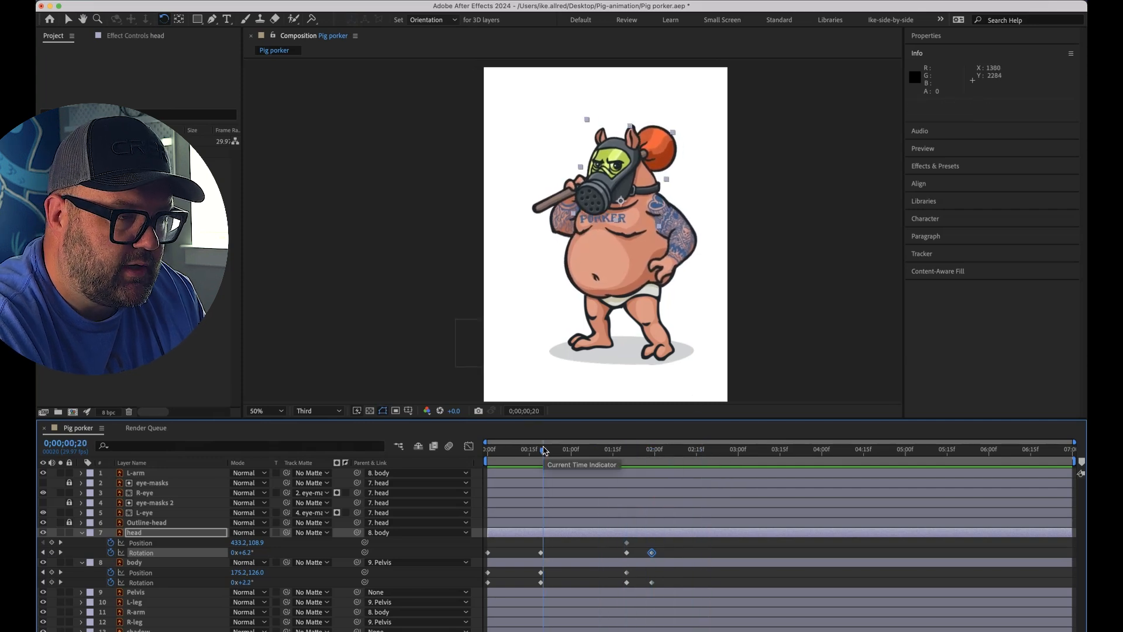
pyautogui.press('space')
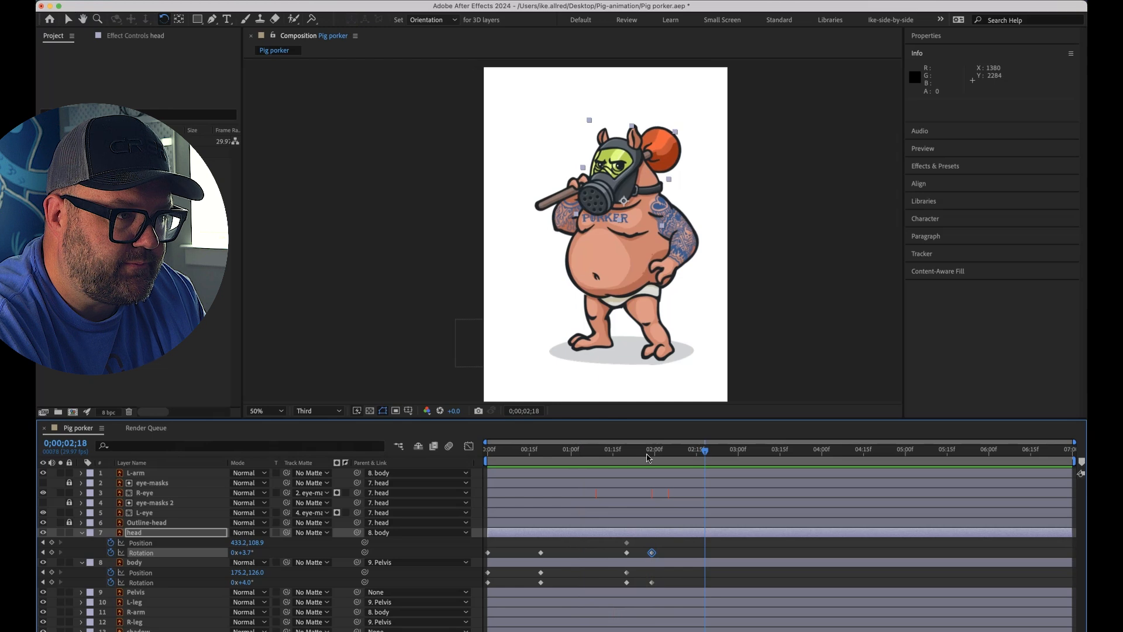
pyautogui.press('space')
# Move the head and body hold-pose keyframes earlier to about 0;00;01;14 and preview the slower tilt
pyautogui.moveTo(638, 538); pyautogui.dragTo(617, 586)
pyautogui.moveTo(626, 582); pyautogui.dragTo(611, 582)
pyautogui.press('space')
pyautogui.moveTo(657, 451); pyautogui.dragTo(541, 452)
pyautogui.press('space')
pyautogui.moveTo(721, 450); pyautogui.dragTo(658, 402)
pyautogui.press('space')
pyautogui.moveTo(563, 449); pyautogui.dragTo(711, 521)
pyautogui.press('space')
# Set Position, Scale and Rotation keyframes for both R-leg puppet pins at about 0;00;01;15, pasting copies of the starting ones for Puppet Pin 2
pyautogui.moveTo(669, 458); pyautogui.dragTo(624, 459)
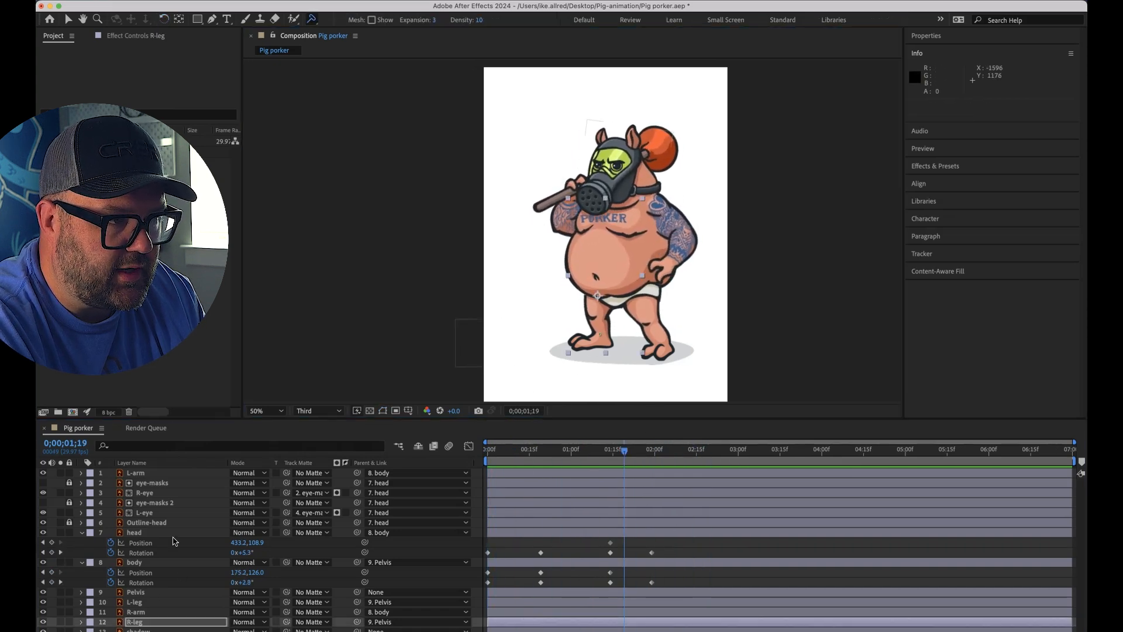
pyautogui.click(170, 533)
pyautogui.click(82, 533)
pyautogui.click(82, 602)
pyautogui.scroll(-7, 176, 585)
pyautogui.moveTo(541, 453); pyautogui.dragTo(556, 461)
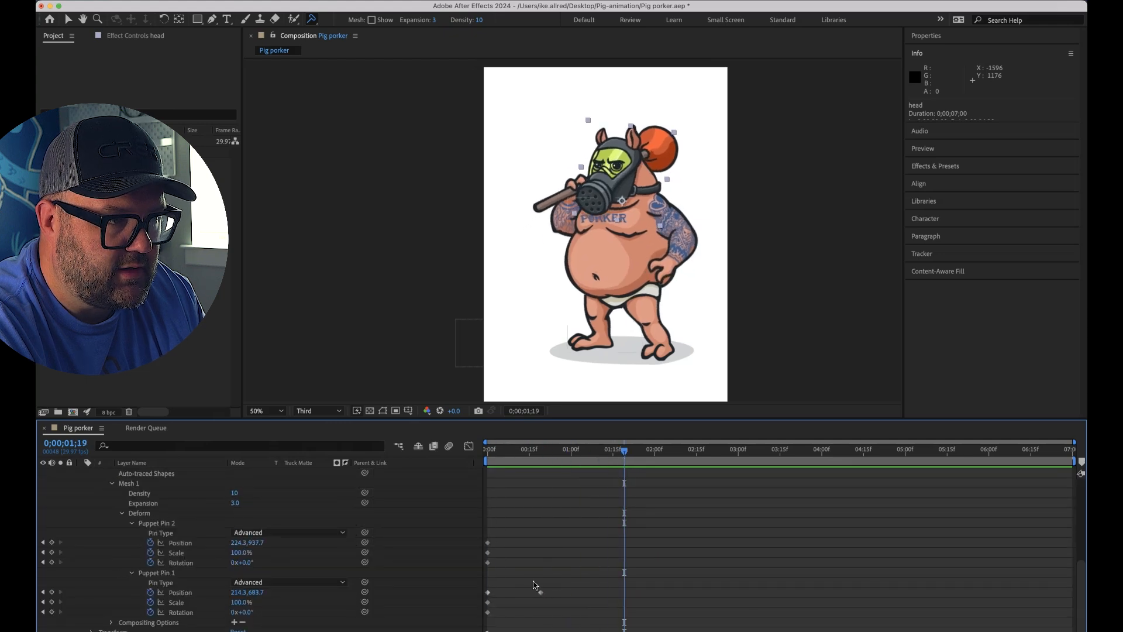
pyautogui.moveTo(532, 588); pyautogui.dragTo(481, 537)
pyautogui.press('super+c')
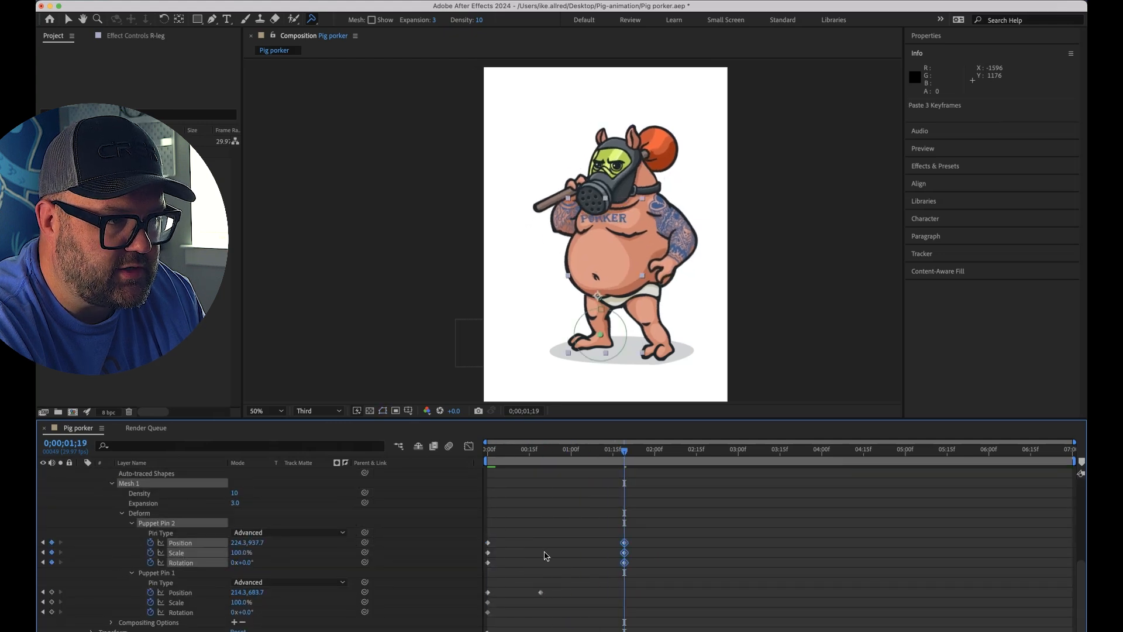
pyautogui.moveTo(623, 453); pyautogui.dragTo(651, 452)
pyautogui.moveTo(641, 621); pyautogui.dragTo(617, 540)
pyautogui.moveTo(624, 542); pyautogui.dragTo(613, 543)
# Rotate the R-leg layer's Puppet Pin 1 to 4.2° at about 0;00;01;29, undoing unwanted adjustments
pyautogui.click(600, 335)
pyautogui.scroll(2, 597, 302)
pyautogui.scroll(-1, 606, 282)
pyautogui.moveTo(588, 257); pyautogui.dragTo(589, 253)
pyautogui.moveTo(651, 453)
pyautogui.mouseDown()
pyautogui.moveTo(632, 455)
pyautogui.moveTo(651, 461)
pyautogui.mouseUp()
pyautogui.press('super+z')
pyautogui.moveTo(590, 231); pyautogui.dragTo(593, 232)
pyautogui.moveTo(651, 453)
pyautogui.mouseDown()
pyautogui.moveTo(535, 454)
pyautogui.moveTo(652, 454)
pyautogui.mouseUp()
pyautogui.click(593, 331)
pyautogui.moveTo(592, 306); pyautogui.dragTo(589, 294)
pyautogui.press('super+z')
pyautogui.moveTo(651, 452); pyautogui.dragTo(248, 395)
# Save the project and play the animation from the beginning, both close up and with the whole pig in view
pyautogui.press('v')
pyautogui.click(310, 263)
pyautogui.moveTo(462, 73); pyautogui.dragTo(386, 185)
pyautogui.press('super+s')
pyautogui.press('space')
pyautogui.press('space')
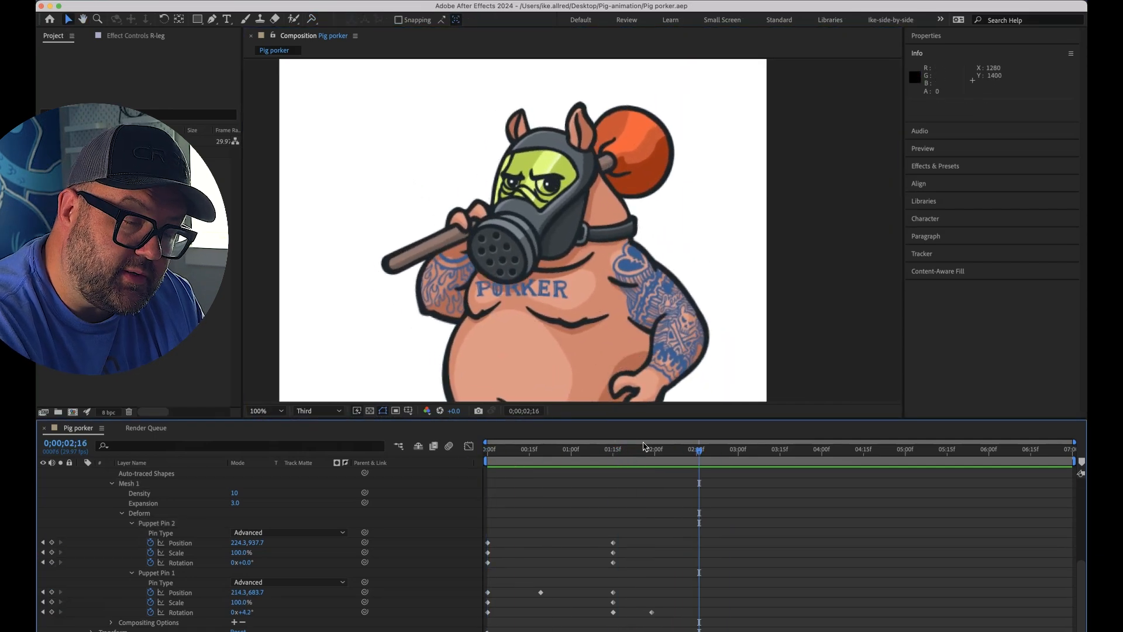
pyautogui.scroll(-2, 691, 266)
pyautogui.moveTo(690, 363); pyautogui.dragTo(644, 227)
pyautogui.scroll(1, 693, 261)
pyautogui.moveTo(699, 451); pyautogui.dragTo(487, 450)
pyautogui.press('space')
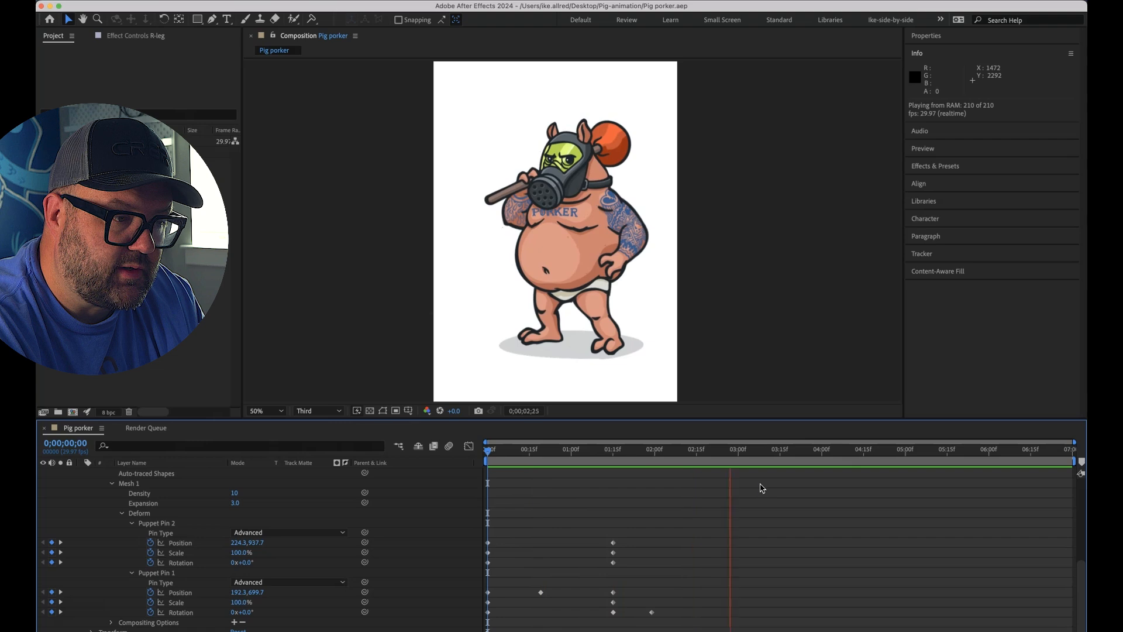
pyautogui.press('space')
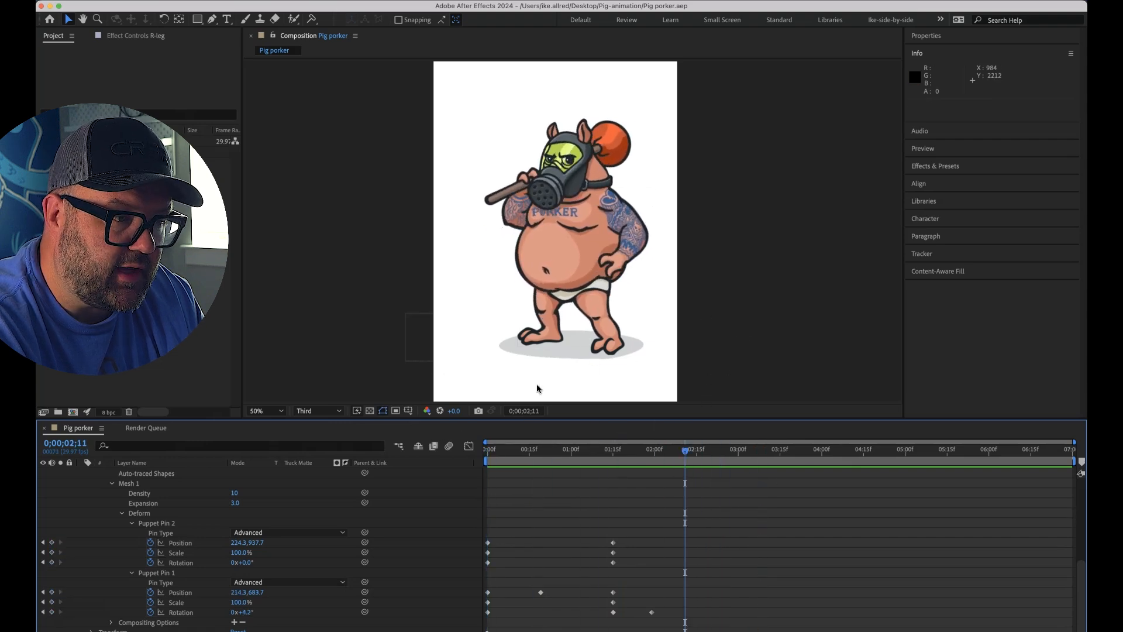
pyautogui.press('space')
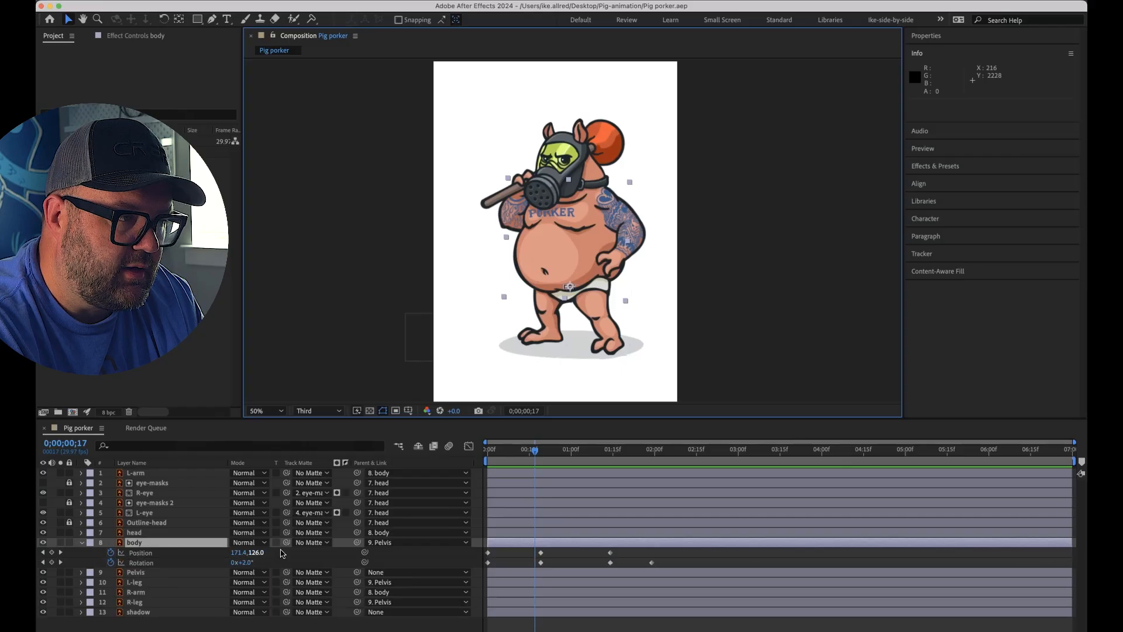
# Show the body layer's Position keyframes in the graph editor and separate the property into X and Y dimensions
pyautogui.hotkey('shift', 'F3')
pyautogui.press('pagedown')
pyautogui.click(140, 553)
pyautogui.moveTo(660, 591); pyautogui.dragTo(491, 505)
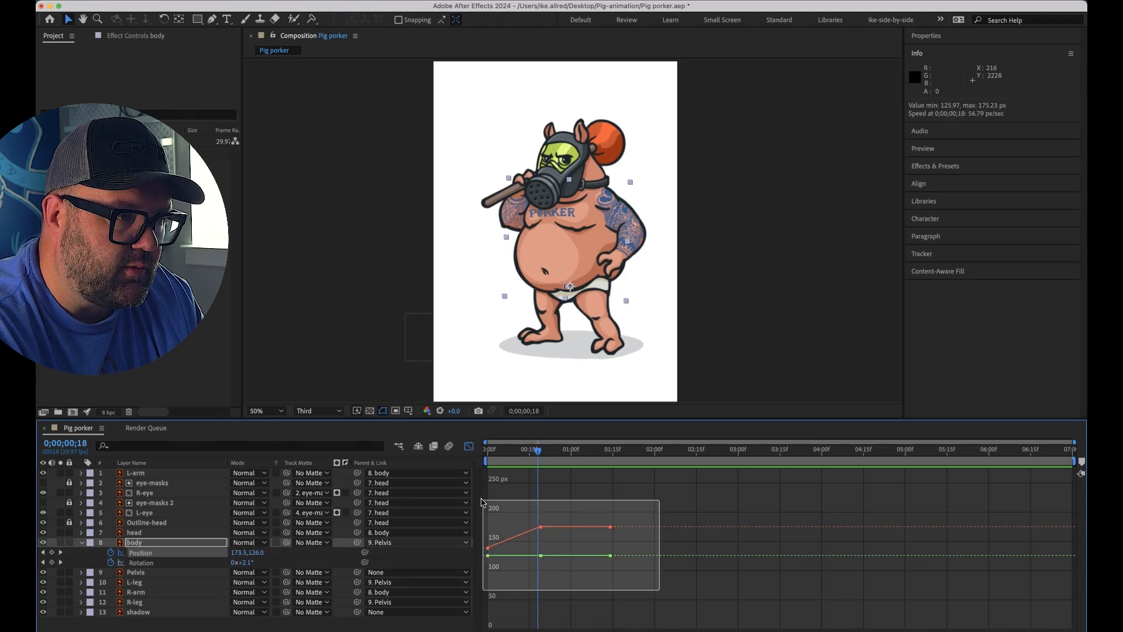
pyautogui.click(776, 631)
pyautogui.click(760, 631)
# Smooth the body's X Position curve with eased handles, adding a slight drift after the 0;00;00;19 keyframe
pyautogui.click(740, 480)
pyautogui.moveTo(729, 514); pyautogui.dragTo(695, 509)
pyautogui.moveTo(727, 451)
pyautogui.mouseDown()
pyautogui.moveTo(470, 450)
pyautogui.moveTo(740, 450)
pyautogui.mouseUp()
pyautogui.click(487, 605)
pyautogui.moveTo(503, 596); pyautogui.dragTo(549, 605)
pyautogui.press('space')
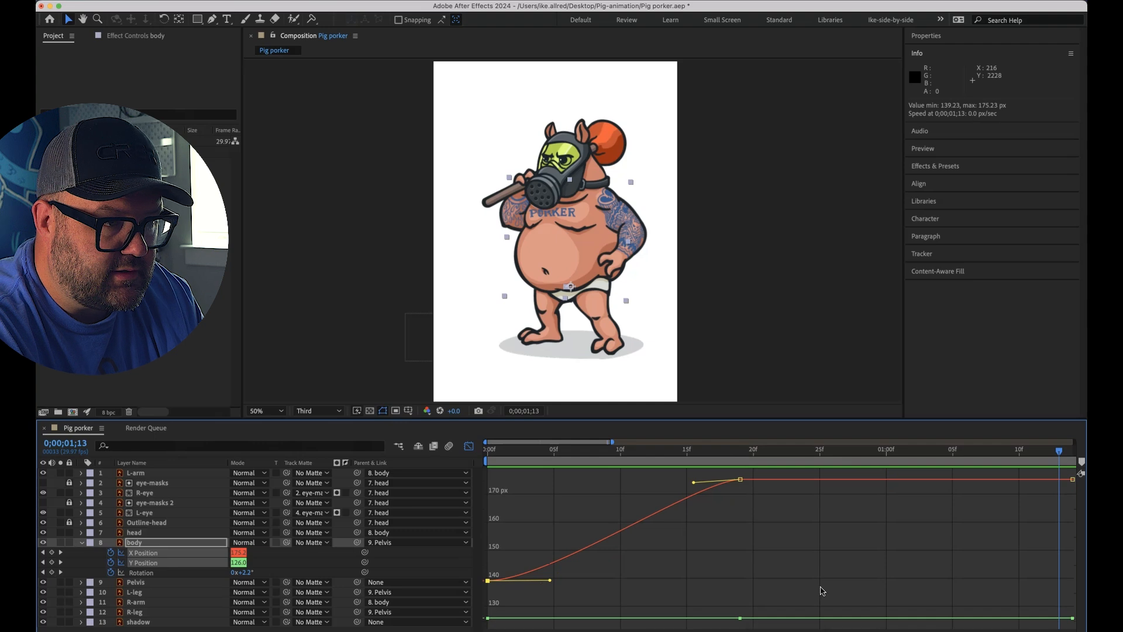
pyautogui.moveTo(787, 480); pyautogui.dragTo(853, 492)
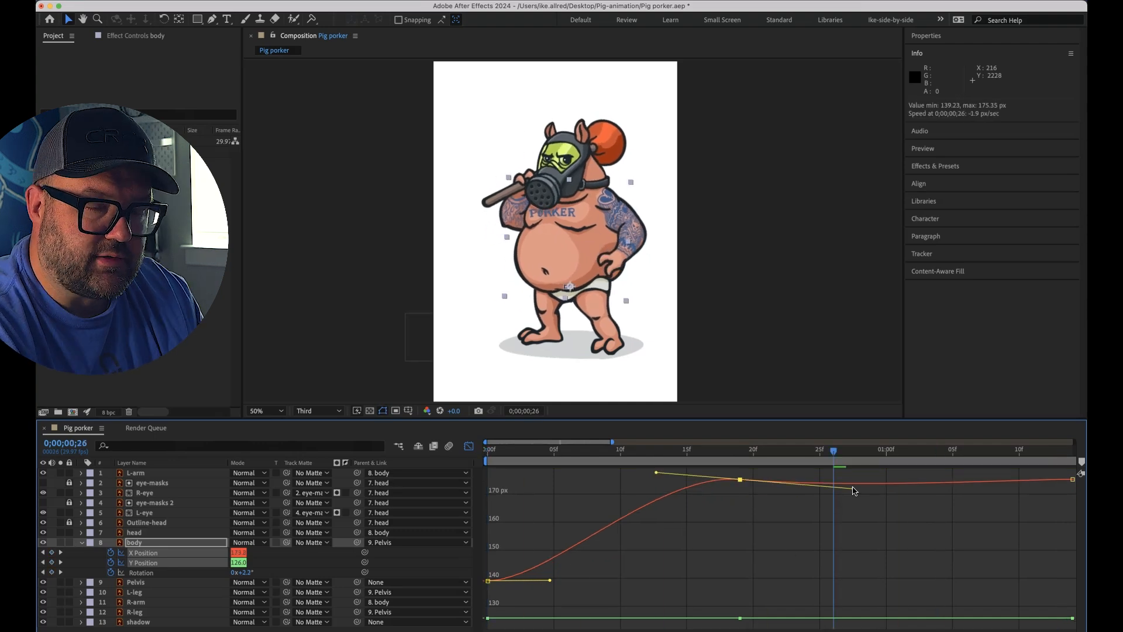
pyautogui.press('space')
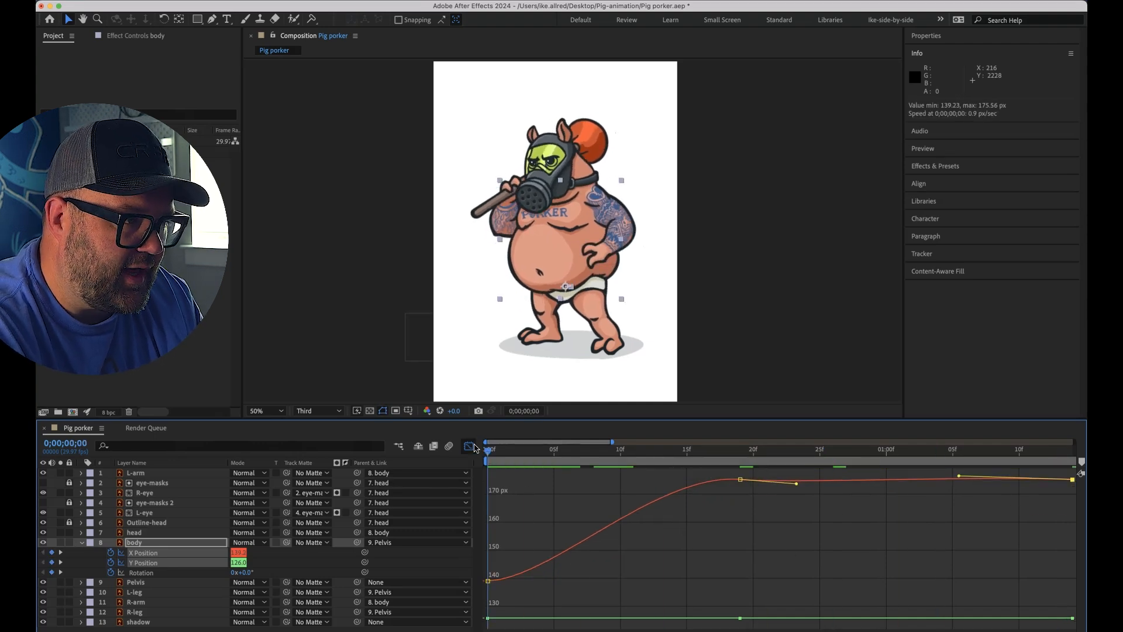
# Scrub and play the body's eased X Position movement against a wider view of its curve
pyautogui.press('-')
pyautogui.press('-')
pyautogui.press('-')
pyautogui.press('=')
pyautogui.moveTo(723, 449); pyautogui.dragTo(647, 446)
pyautogui.moveTo(549, 450); pyautogui.dragTo(659, 450)
pyautogui.press('space')
pyautogui.moveTo(612, 558); pyautogui.dragTo(598, 492)
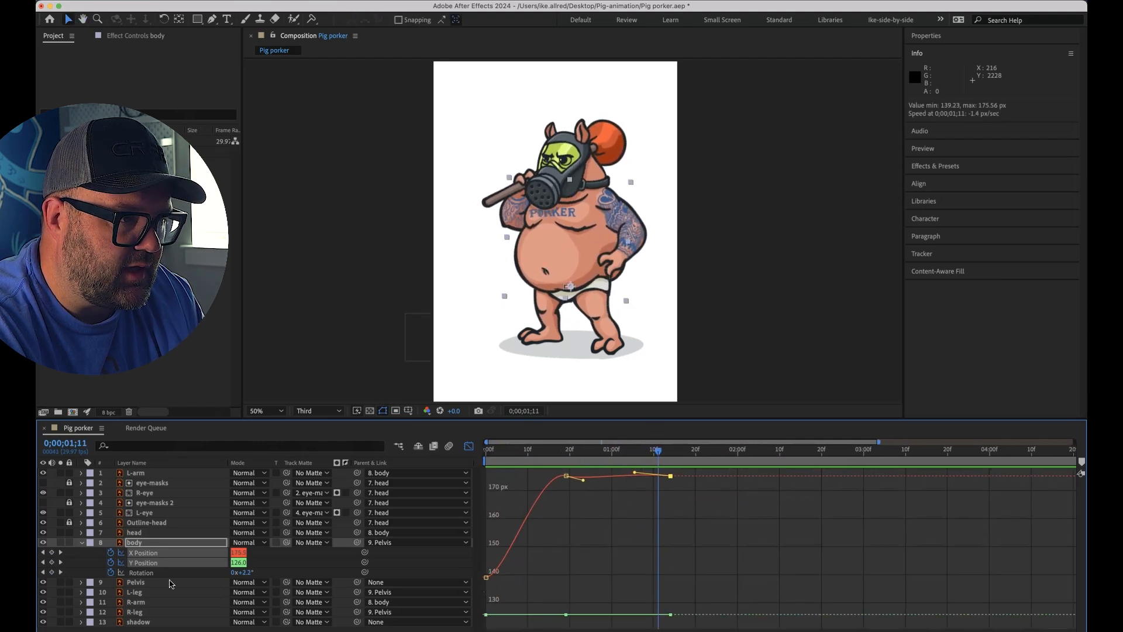
# Ease all body Rotation keyframes, bow the curve slightly between 0;00;00;19 and 0;00;01;14, and preview the motion
pyautogui.click(122, 553)
pyautogui.moveTo(479, 629); pyautogui.dragTo(1076, 468)
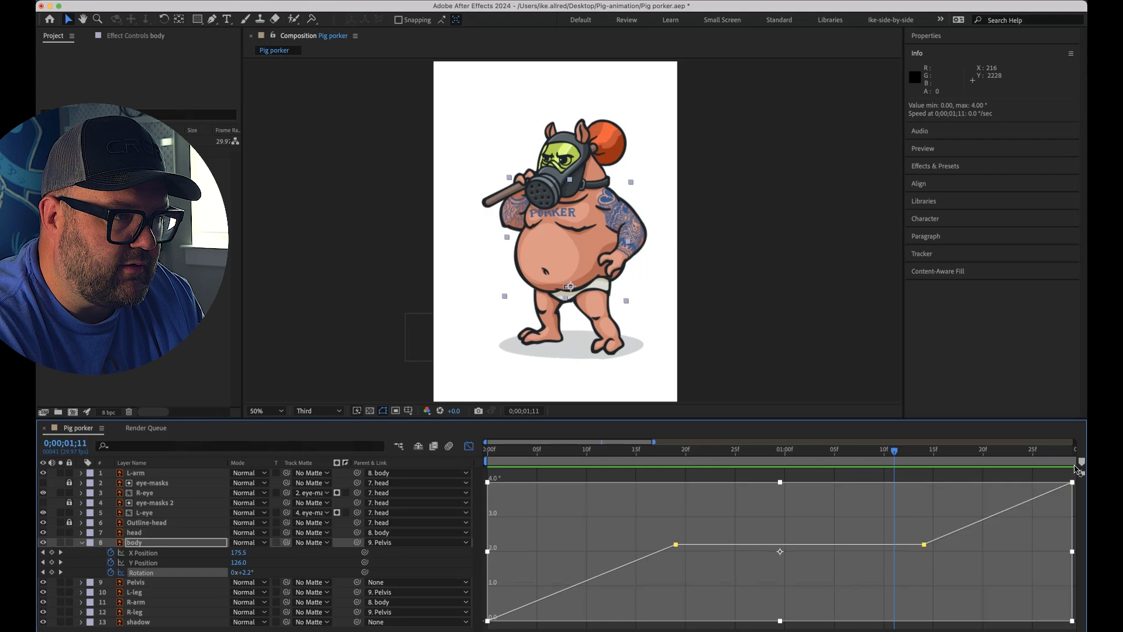
pyautogui.click(824, 535)
pyautogui.moveTo(690, 453); pyautogui.dragTo(599, 513)
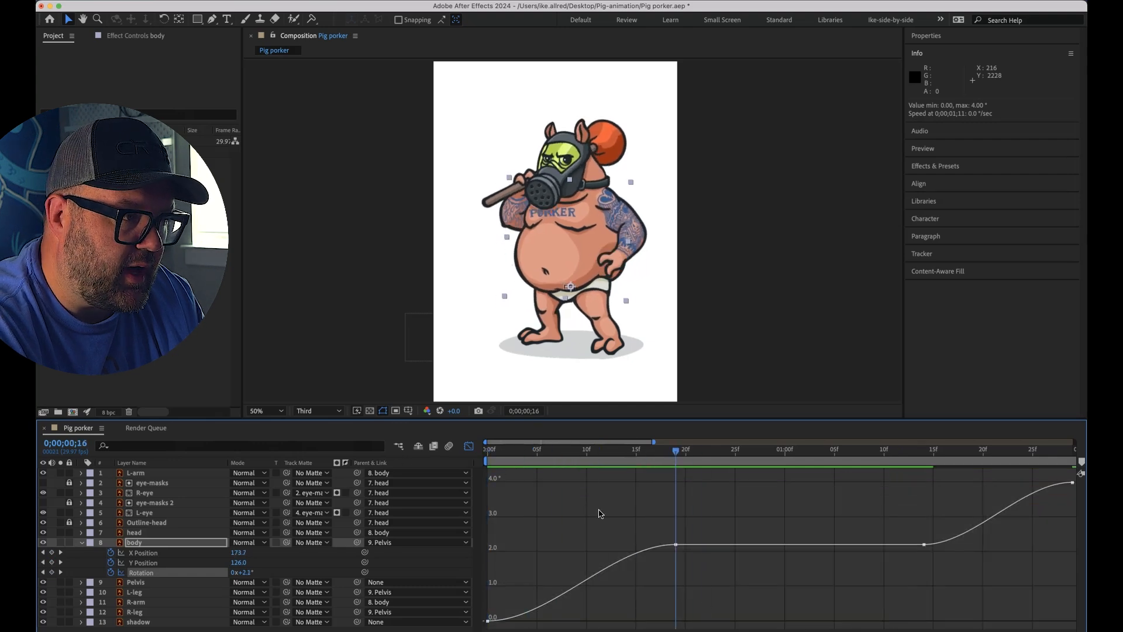
pyautogui.moveTo(758, 539); pyautogui.dragTo(758, 544)
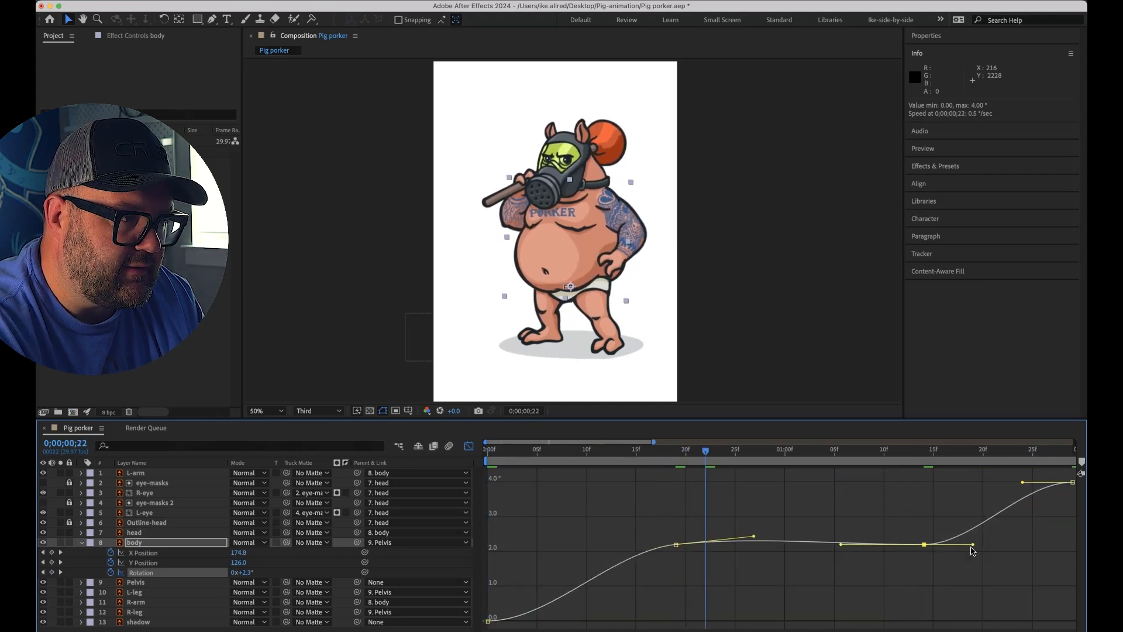
pyautogui.click(842, 553)
pyautogui.press('space')
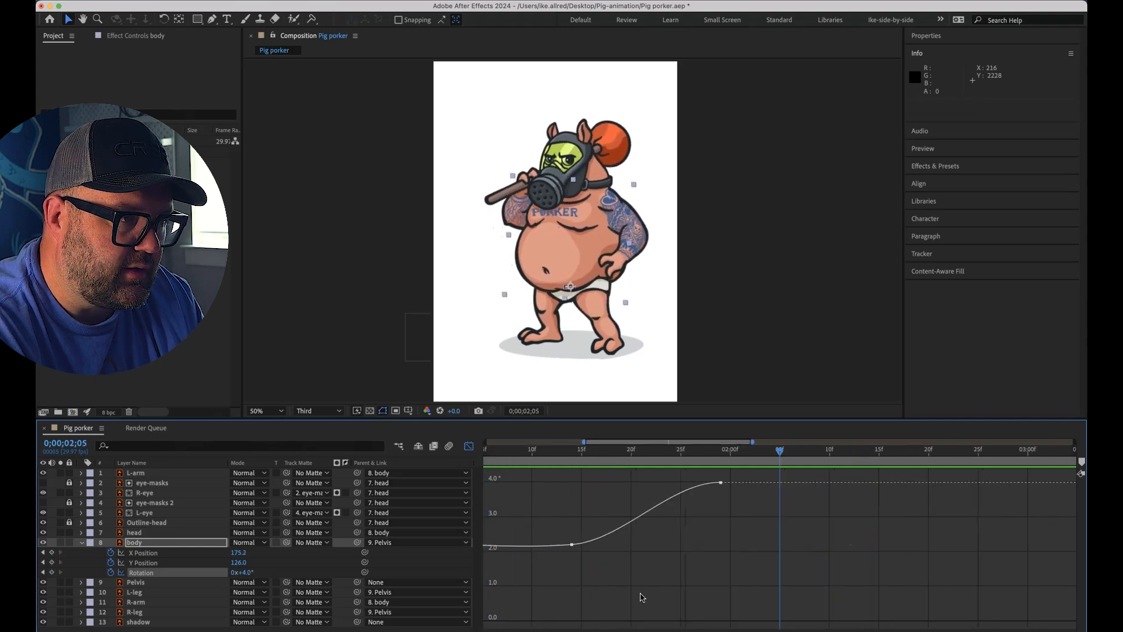
# Examine the Pelvis layer's Position and the body layer's Rotation curves in the graph editor
pyautogui.click(83, 544)
pyautogui.click(82, 552)
pyautogui.scroll(-1, 101, 541)
pyautogui.scroll(2, 100, 541)
pyautogui.scroll(-4, 100, 541)
pyautogui.scroll(2, 100, 540)
pyautogui.click(122, 529)
pyautogui.click(80, 517)
pyautogui.click(145, 554)
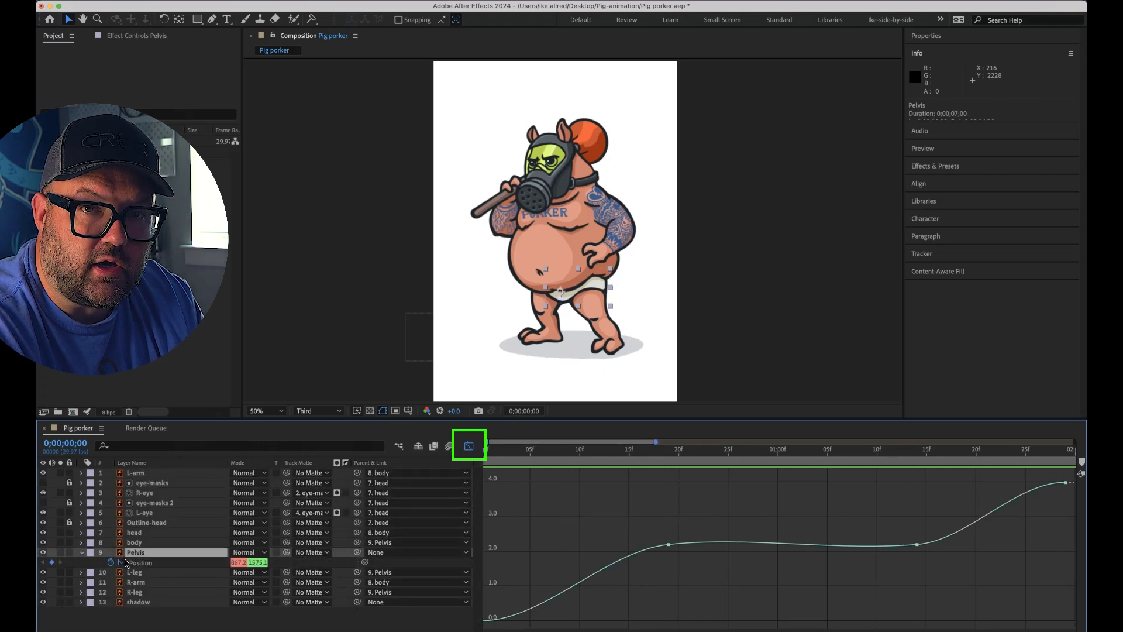
pyautogui.click(136, 543)
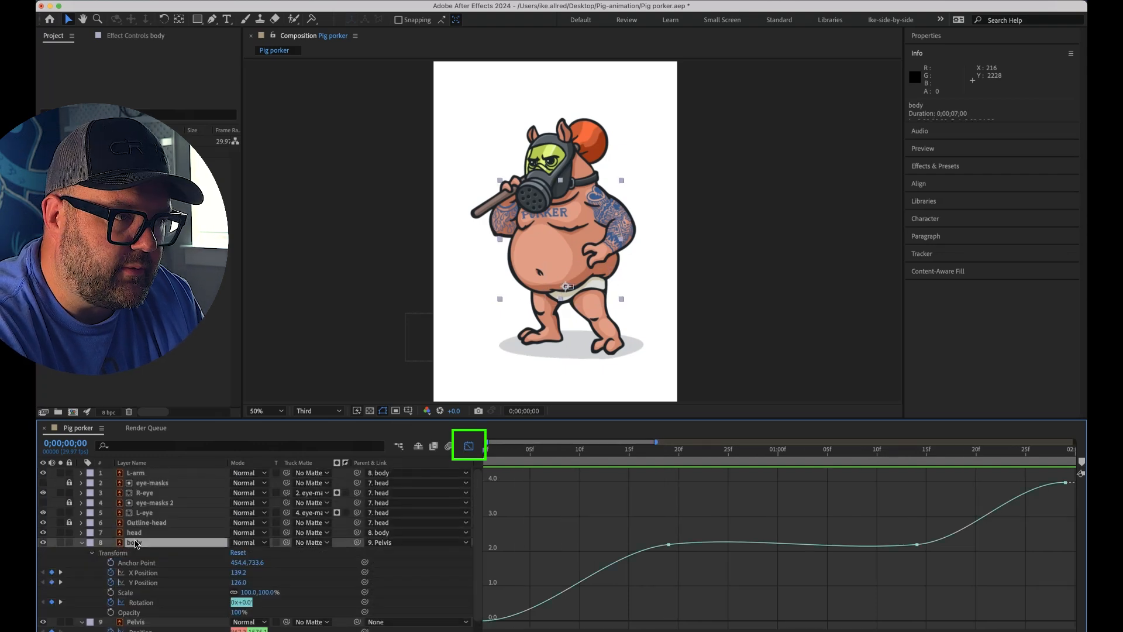
pyautogui.press('r')
pyautogui.click(149, 564)
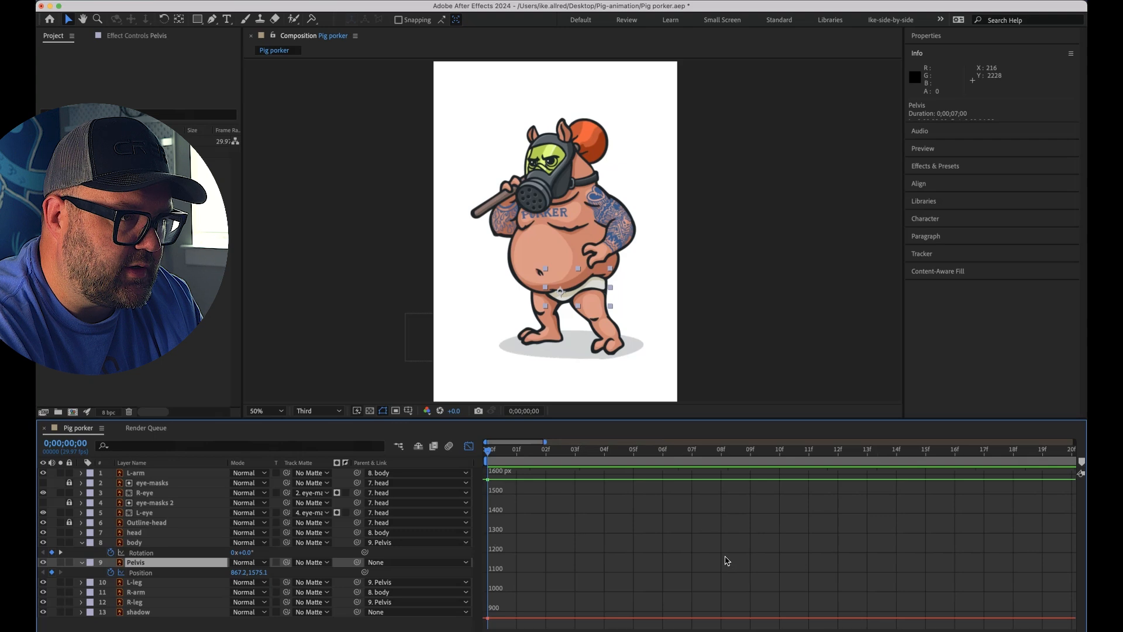
# Collapse the body and Pelvis layers' properties and save the project
pyautogui.click(82, 543)
pyautogui.click(82, 552)
pyautogui.click(420, 389)
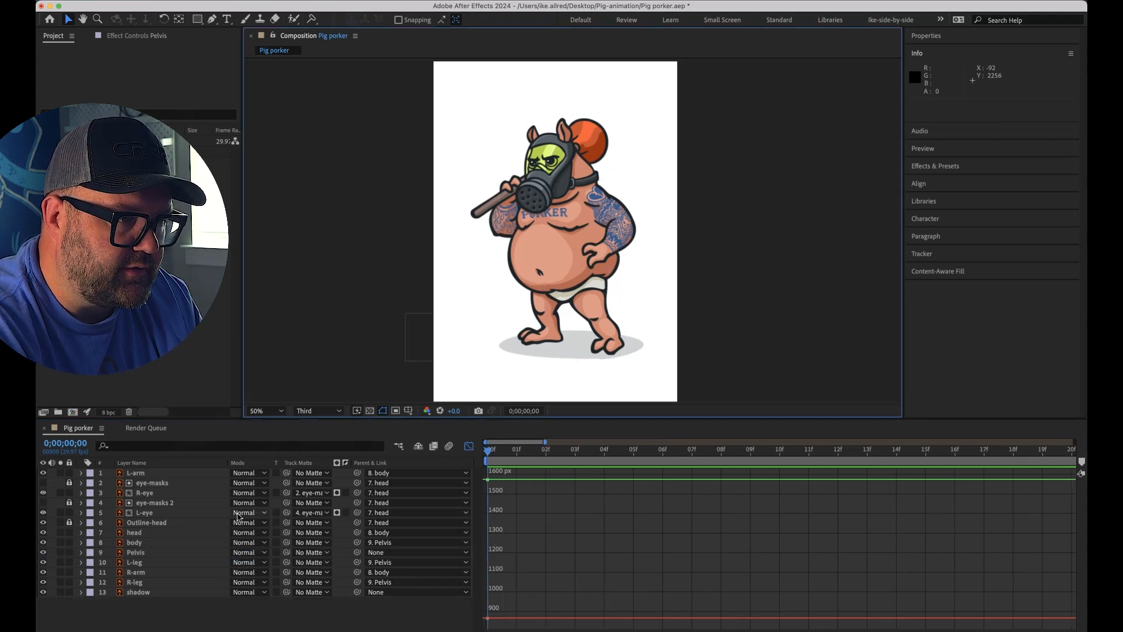
pyautogui.click(82, 552)
pyautogui.click(122, 593)
pyautogui.click(82, 552)
pyautogui.press('super+s')
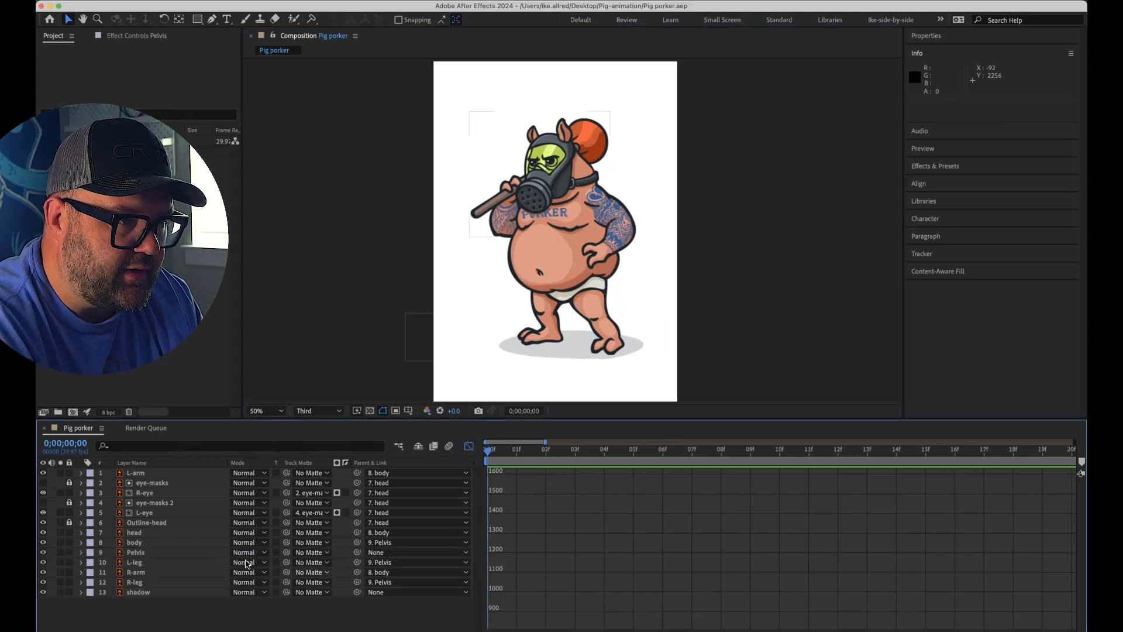
# Reveal the head layer's keyframed properties and ease all its Rotation keyframes in the graph editor
pyautogui.press('u')
pyautogui.click(469, 446)
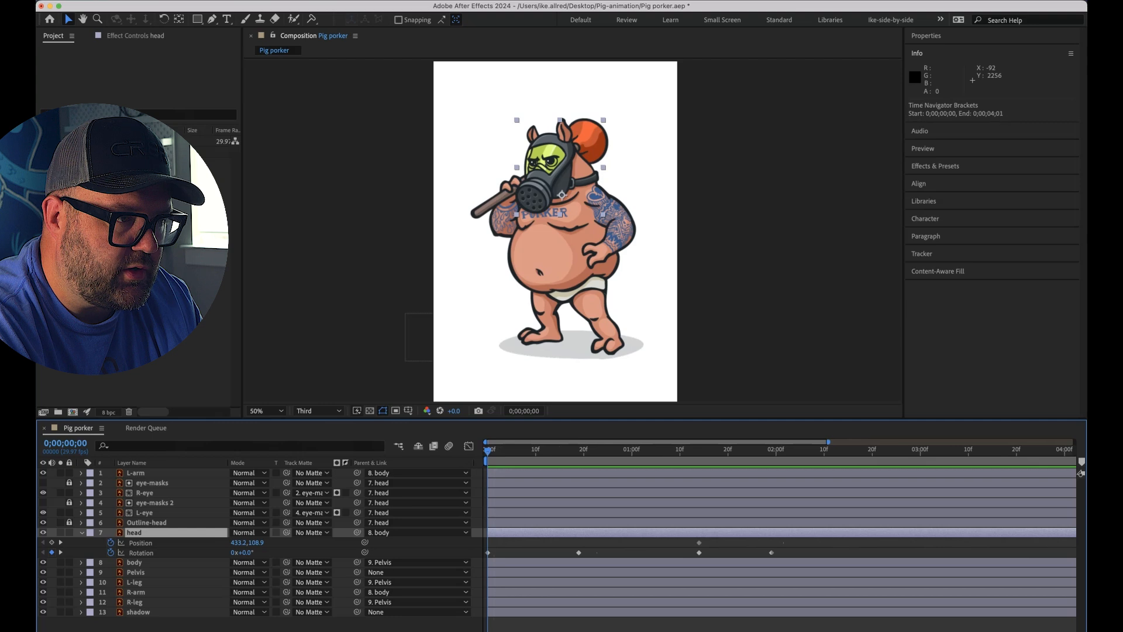
pyautogui.click(143, 553)
pyautogui.hotkey('shift', 'F3')
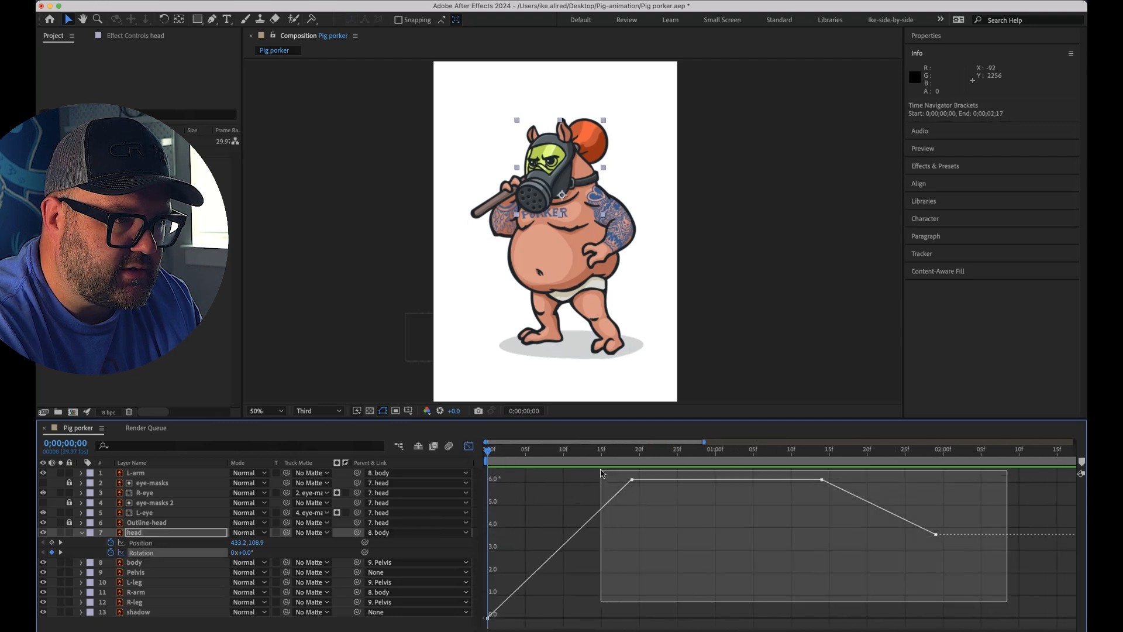
pyautogui.scroll(1, 603, 577)
pyautogui.press('super+a')
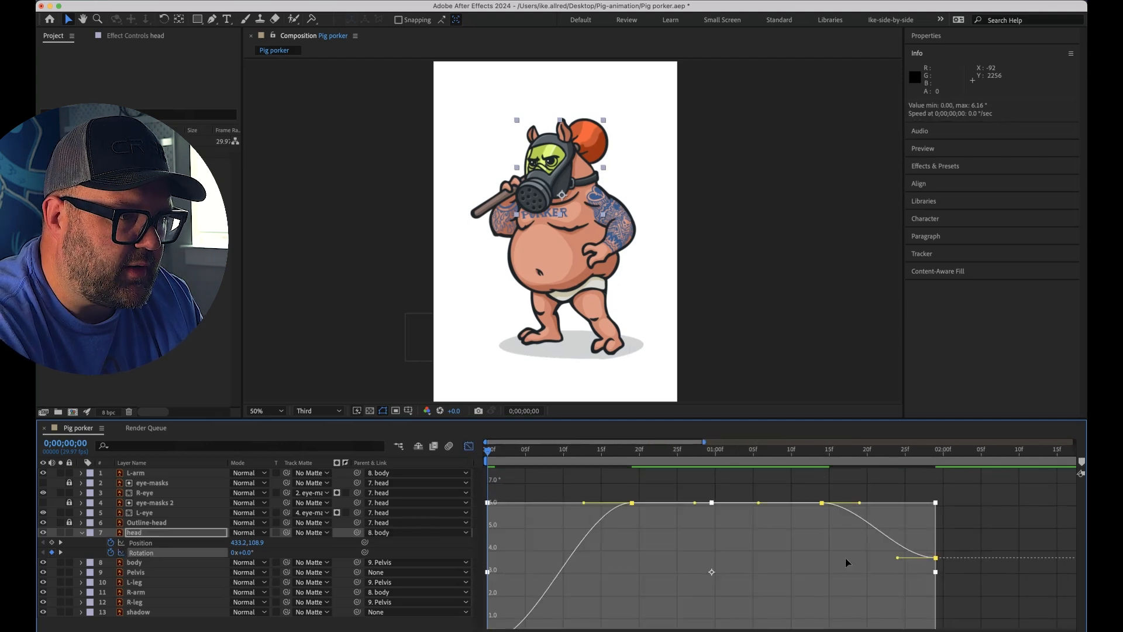
pyautogui.click(847, 562)
# Adjust the head's Rotation curve handles to make a dip between 0;00;00;19 and 0;00;01;14, and preview it
pyautogui.press('space')
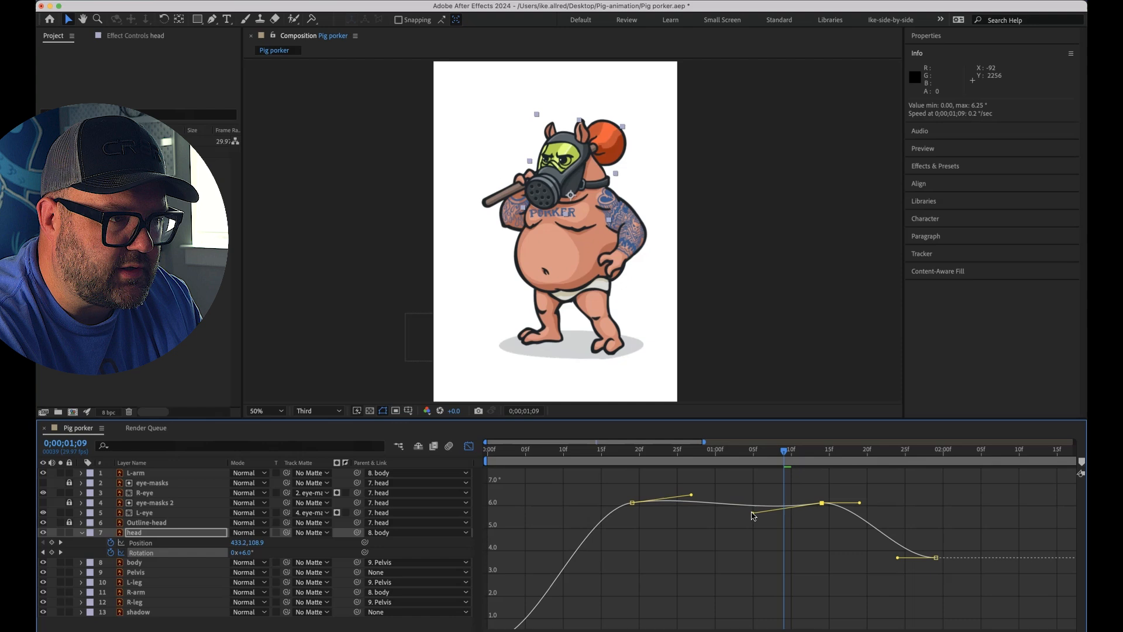
pyautogui.click(604, 450)
pyautogui.moveTo(604, 449); pyautogui.dragTo(747, 449)
pyautogui.click(821, 502)
pyautogui.moveTo(759, 511); pyautogui.dragTo(723, 553)
pyautogui.moveTo(896, 502); pyautogui.dragTo(882, 484)
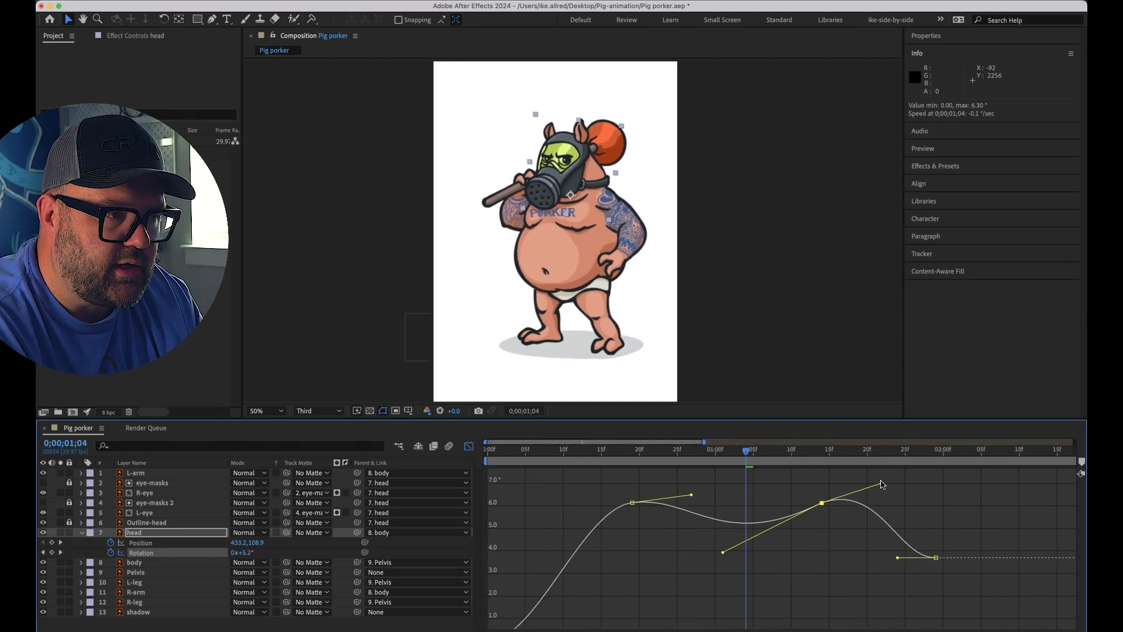
pyautogui.press('space')
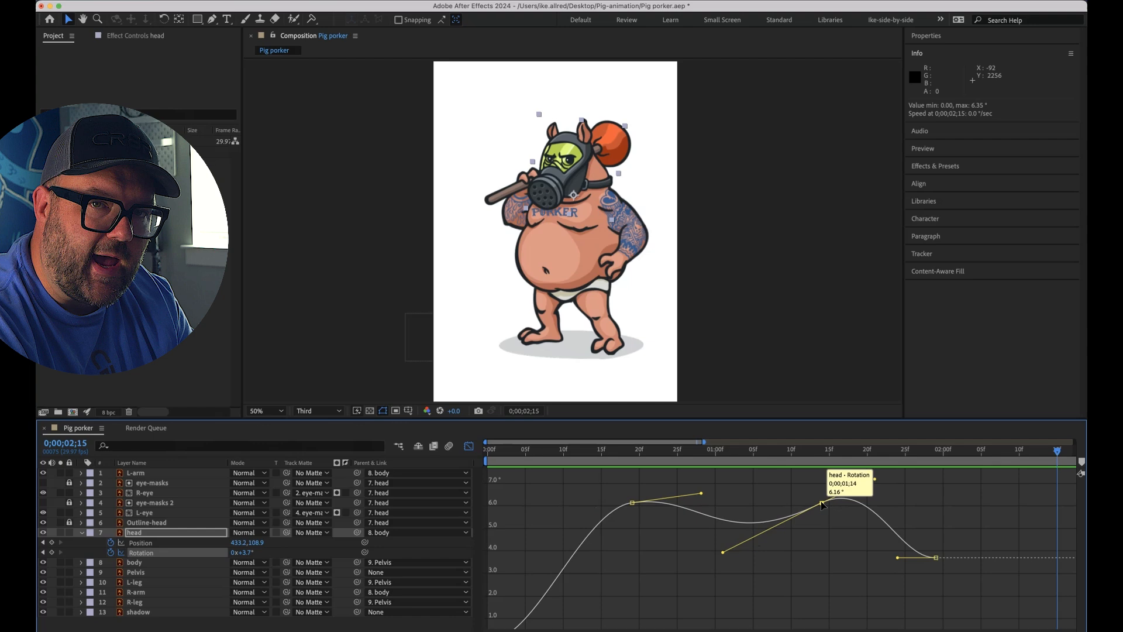
# Flatten the head's Rotation curve around the 0;00;01;14 keyframe to a shallower dip and preview the head movement
pyautogui.moveTo(874, 479); pyautogui.dragTo(878, 483)
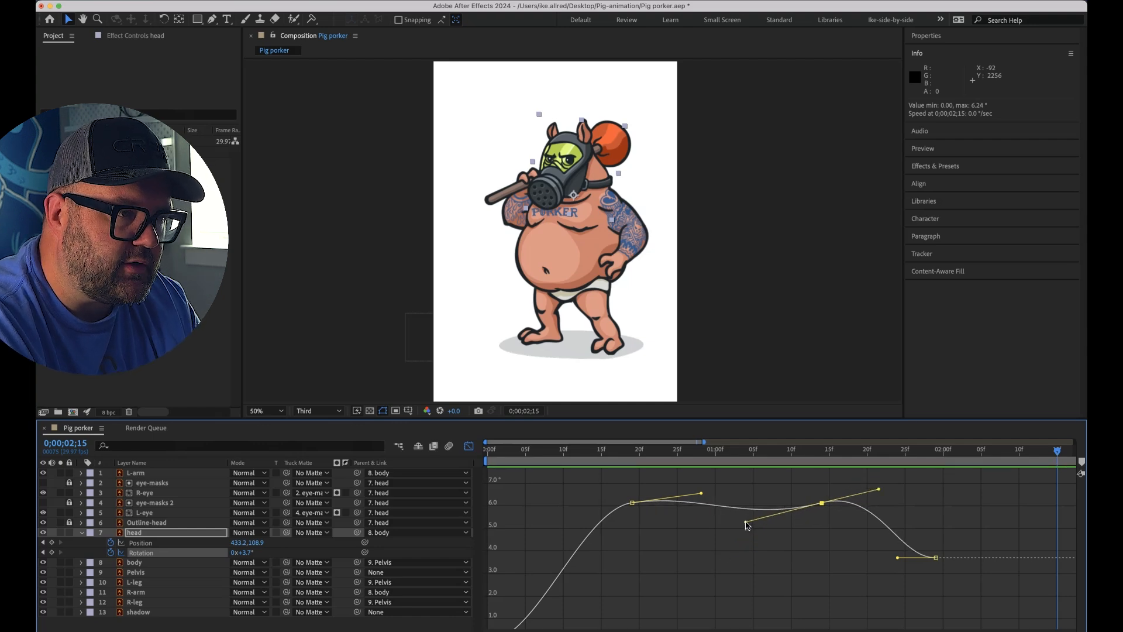
pyautogui.moveTo(705, 452); pyautogui.dragTo(487, 452)
pyautogui.click(594, 562)
pyautogui.moveTo(594, 563); pyautogui.dragTo(593, 545)
pyautogui.moveTo(489, 451); pyautogui.dragTo(646, 443)
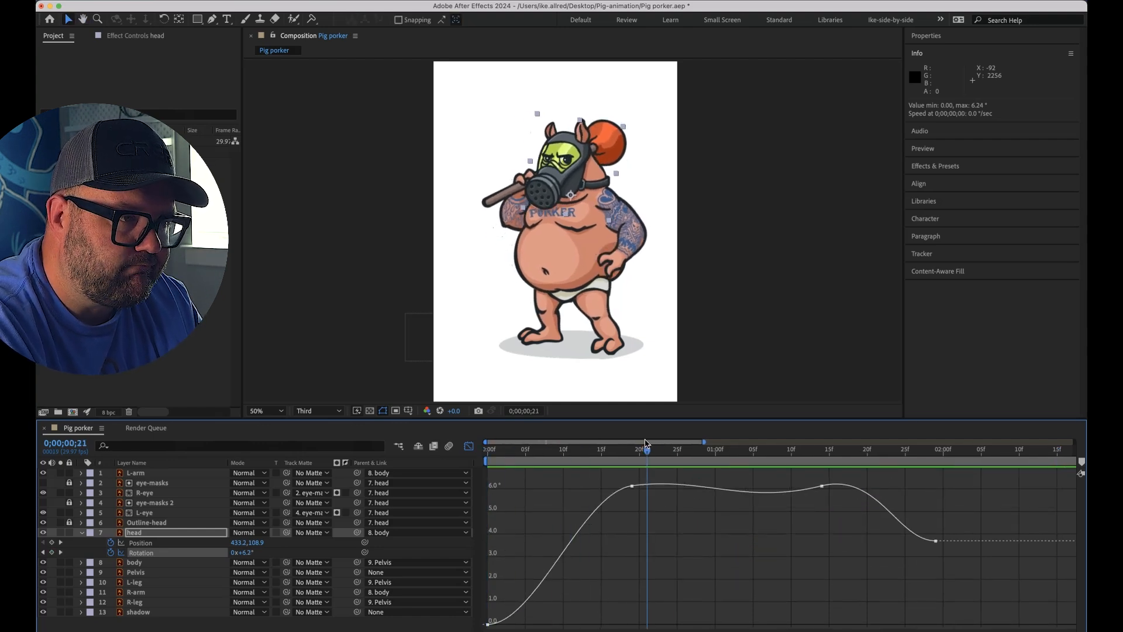
pyautogui.press('space')
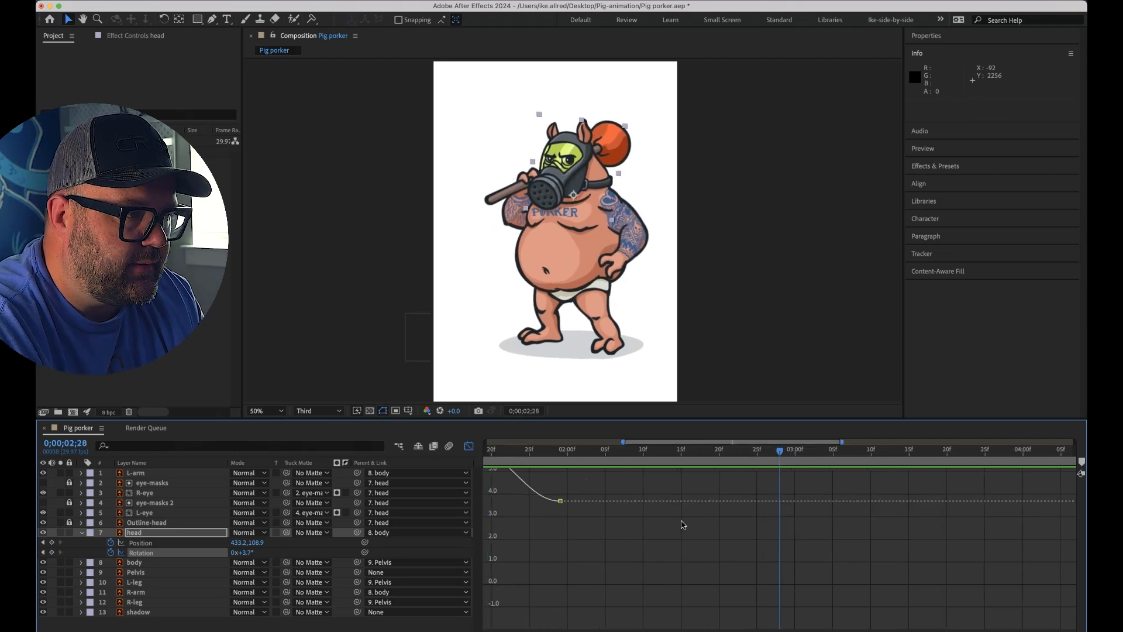
# Collapse the head layer's properties and reveal the keyframed Position of the R-eye and L-eye layers
pyautogui.click(140, 543)
pyautogui.click(754, 630)
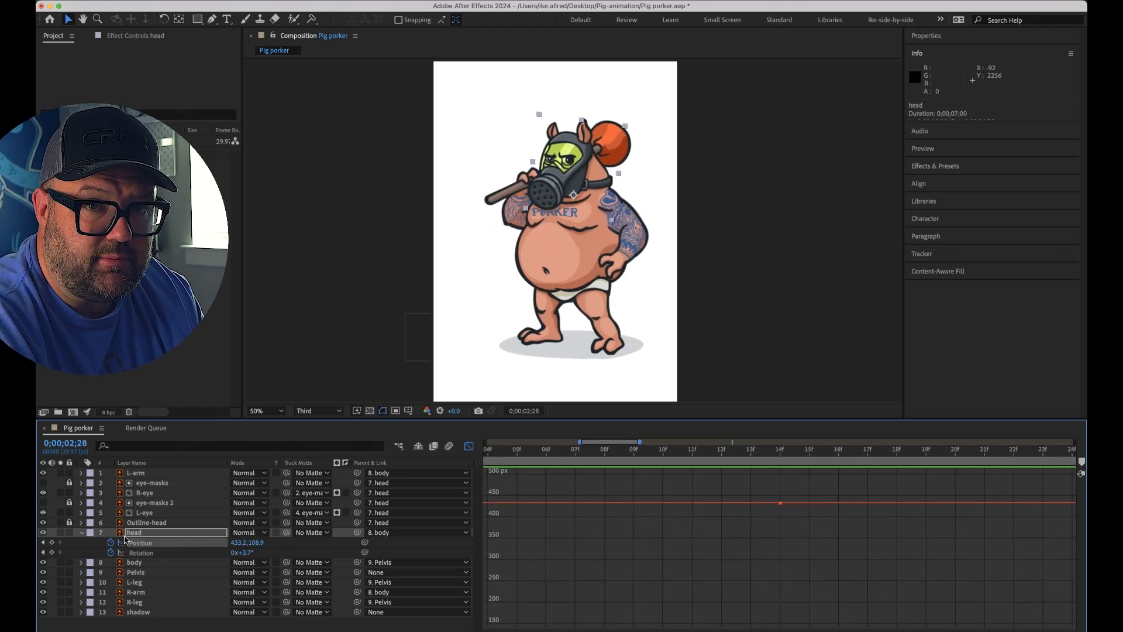
pyautogui.press('u')
pyautogui.click(144, 493)
pyautogui.press('u')
pyautogui.click(153, 523)
pyautogui.press('u')
pyautogui.click(756, 630)
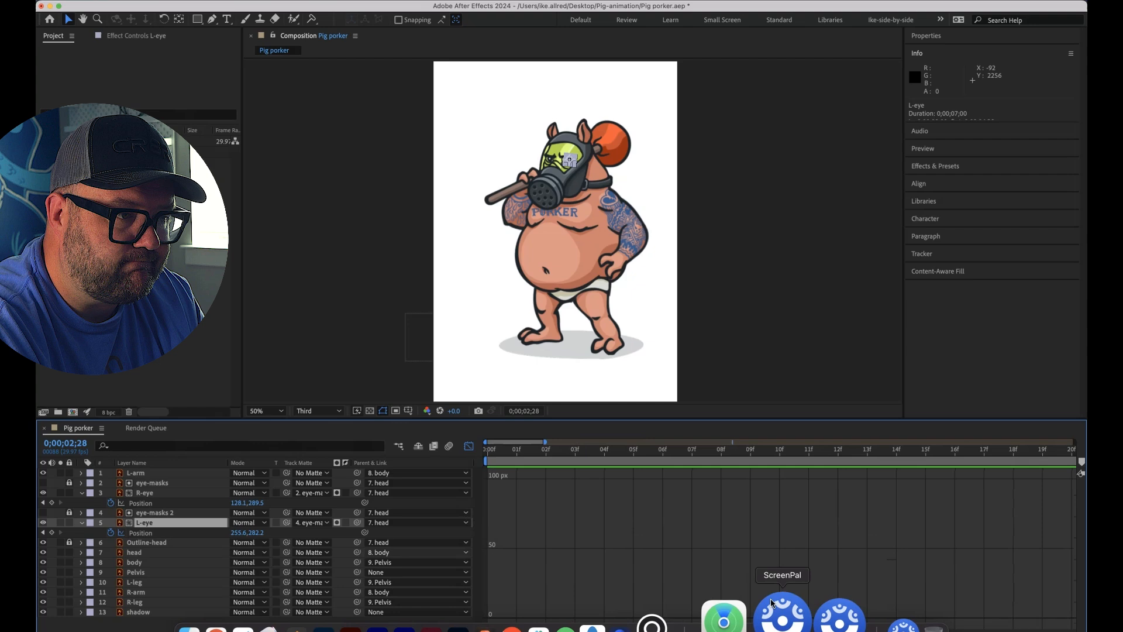
# Try easing the L-eye's Position keyframes, undo it, and separate its Position into X and Y dimensions
pyautogui.moveTo(688, 451); pyautogui.dragTo(649, 452)
pyautogui.moveTo(721, 544); pyautogui.dragTo(603, 612)
pyautogui.press('F9')
pyautogui.click(740, 602)
pyautogui.press('super+z')
pyautogui.click(771, 631)
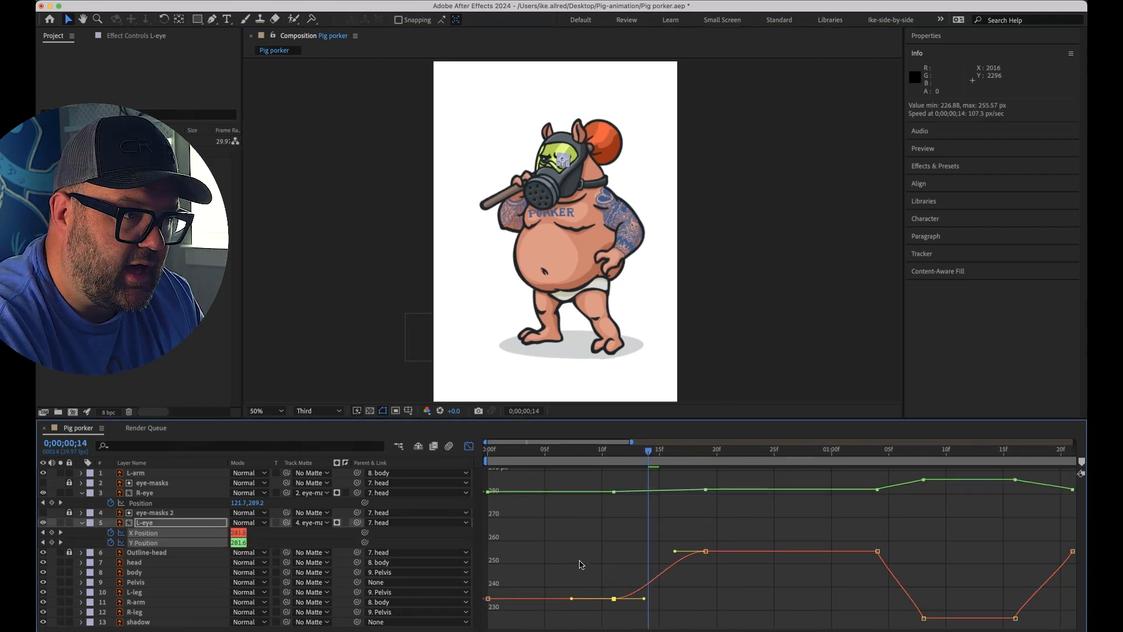
# Lengthen the L-eye's X Position curve handle after the 0;00;00;11 keyframe, ease the following keyframes, and preview the eye movement
pyautogui.click(613, 598)
pyautogui.moveTo(644, 598); pyautogui.dragTo(656, 598)
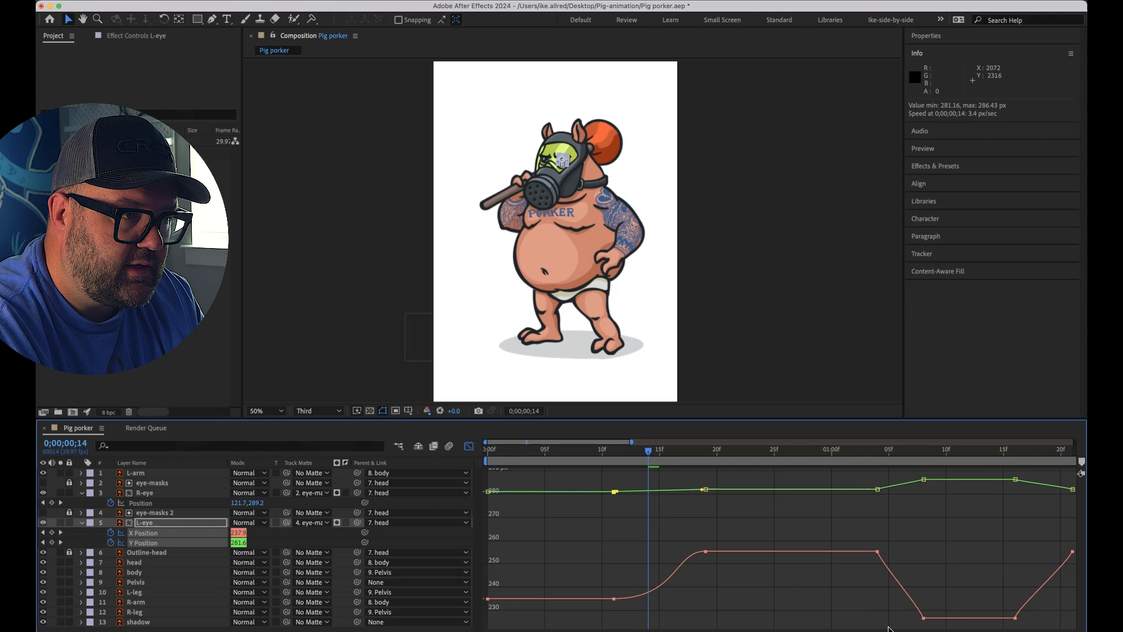
pyautogui.press('space')
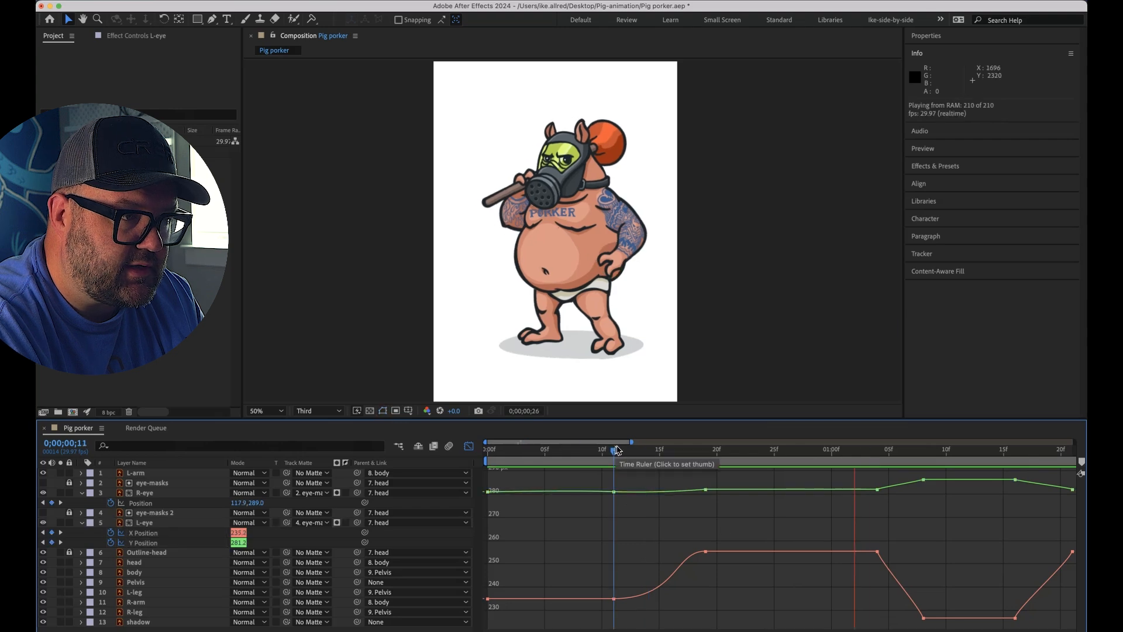
pyautogui.moveTo(617, 451); pyautogui.dragTo(717, 452)
pyautogui.click(705, 551)
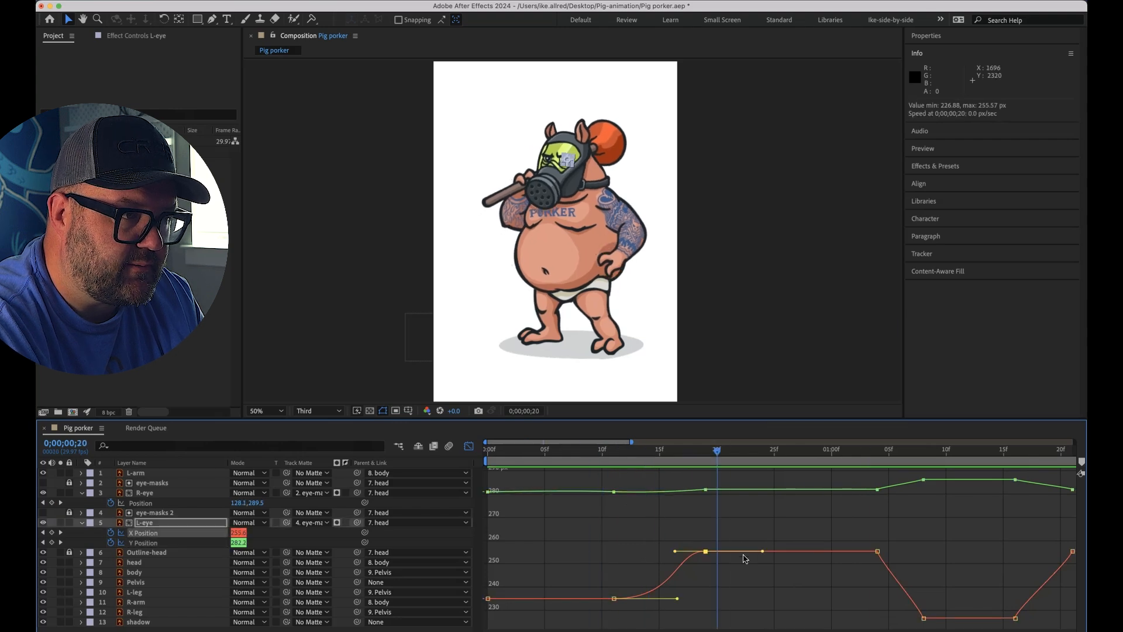
pyautogui.press('F9')
pyautogui.press('space')
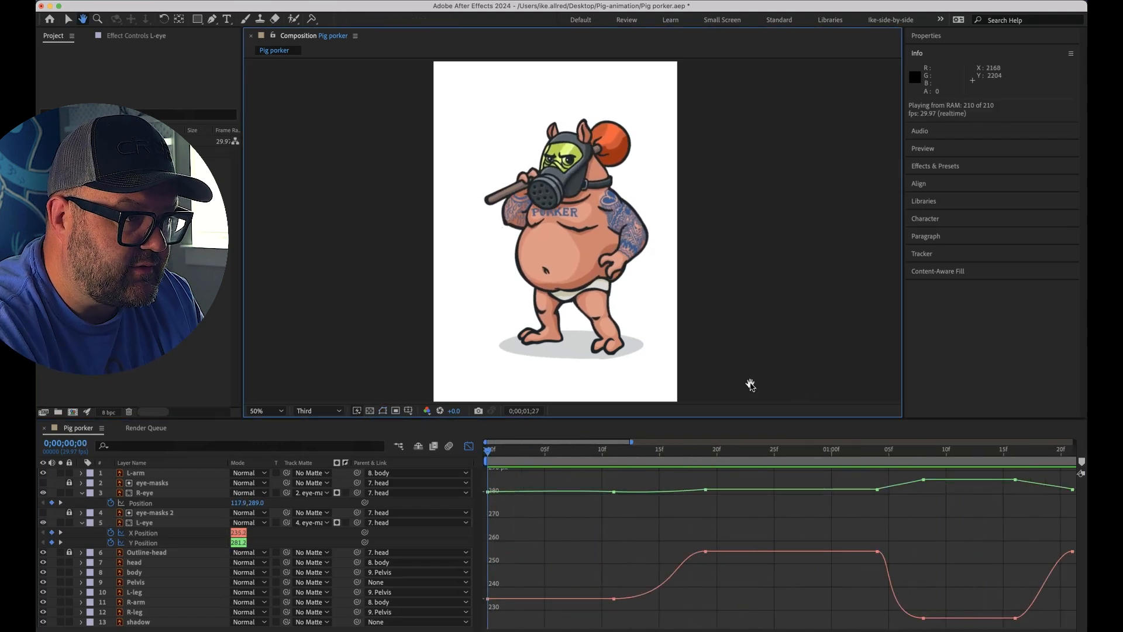
# Hide the L-eye's curves from the graph and ease the R-eye's X and Y Position keyframes
pyautogui.moveTo(621, 459); pyautogui.dragTo(567, 465)
pyautogui.click(121, 542)
pyautogui.click(121, 533)
pyautogui.moveTo(923, 451); pyautogui.dragTo(946, 451)
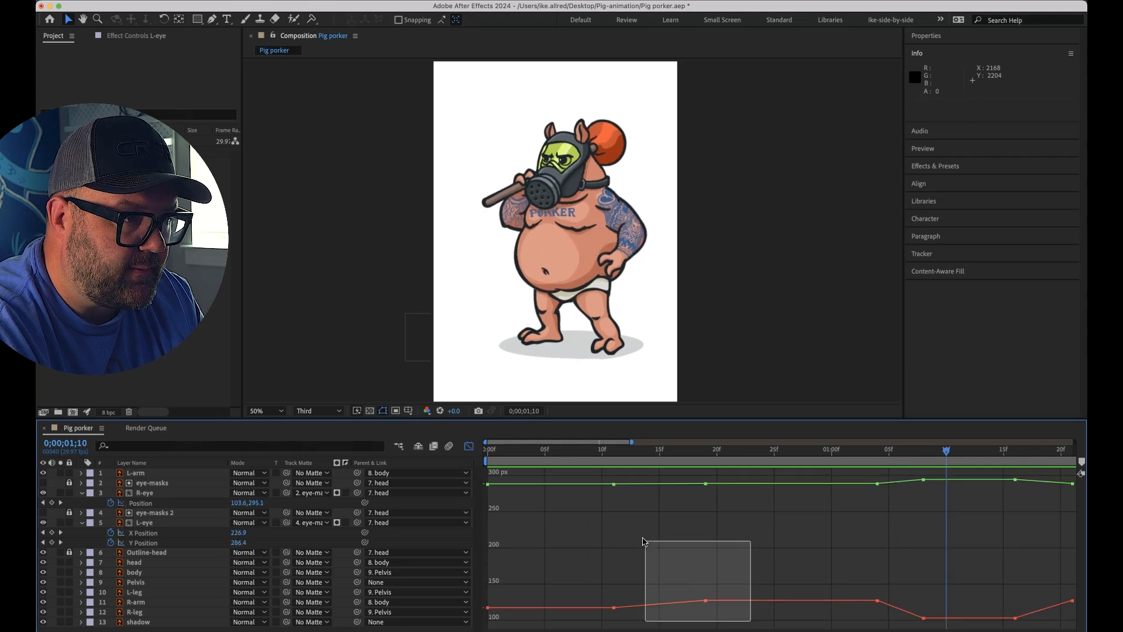
pyautogui.moveTo(727, 551); pyautogui.dragTo(577, 614)
pyautogui.click(683, 559)
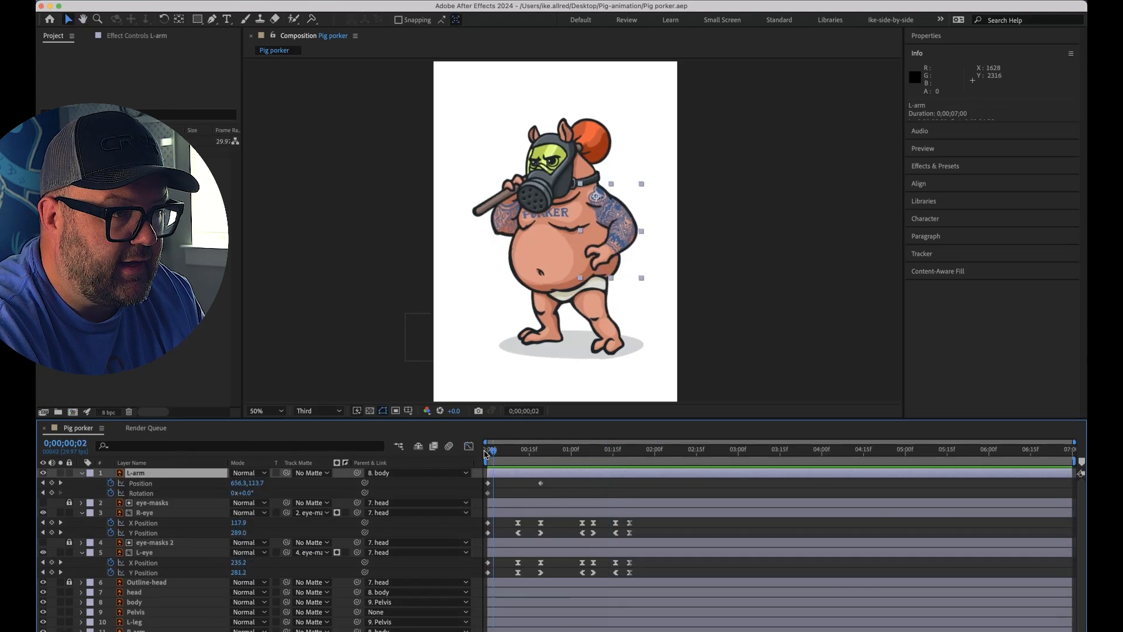
# Paste a Position keyframe on the L-arm layer and rotate the arm to 2.4° at 0;00;01;27
pyautogui.moveTo(533, 442); pyautogui.dragTo(638, 455)
pyautogui.press('super+v')
pyautogui.click(163, 19)
pyautogui.moveTo(634, 257); pyautogui.dragTo(632, 260)
# Activate the Puppet Pin tool and expand the L-arm's Puppet Pin 1 and Puppet Pin 2 properties
pyautogui.click(311, 19)
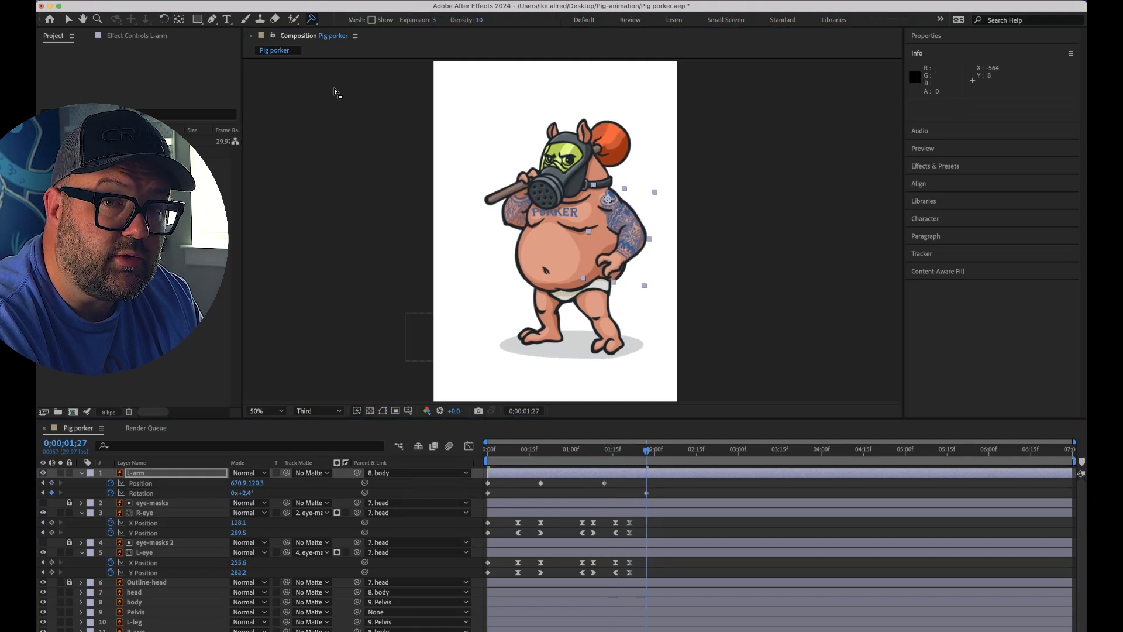
pyautogui.click(82, 472)
pyautogui.click(82, 473)
pyautogui.click(101, 493)
pyautogui.click(112, 543)
pyautogui.click(121, 573)
pyautogui.click(551, 577)
pyautogui.click(131, 593)
pyautogui.click(131, 583)
pyautogui.scroll(-4, 578, 532)
pyautogui.scroll(1, 578, 531)
# Paste the copied pin keyframes and rotate the L-arm's Puppet Pin 2 to -17.0° at 0;00;01;27
pyautogui.moveTo(553, 453); pyautogui.dragTo(646, 454)
pyautogui.press('super+v')
pyautogui.click(634, 236)
pyautogui.moveTo(640, 258); pyautogui.dragTo(642, 257)
pyautogui.moveTo(646, 451); pyautogui.dragTo(661, 451)
pyautogui.press('super+z')
pyautogui.moveTo(641, 258); pyautogui.dragTo(643, 258)
# Try rotating the L-arm's Puppet Pin 1 near the shoulder at 0;00;01;27 and undo the rotation
pyautogui.moveTo(638, 205); pyautogui.dragTo(638, 203)
pyautogui.moveTo(646, 451); pyautogui.dragTo(677, 443)
pyautogui.moveTo(635, 212); pyautogui.dragTo(636, 209)
pyautogui.moveTo(646, 451)
pyautogui.mouseDown()
pyautogui.moveTo(677, 450)
pyautogui.moveTo(646, 450)
pyautogui.mouseUp()
pyautogui.press('super+z')
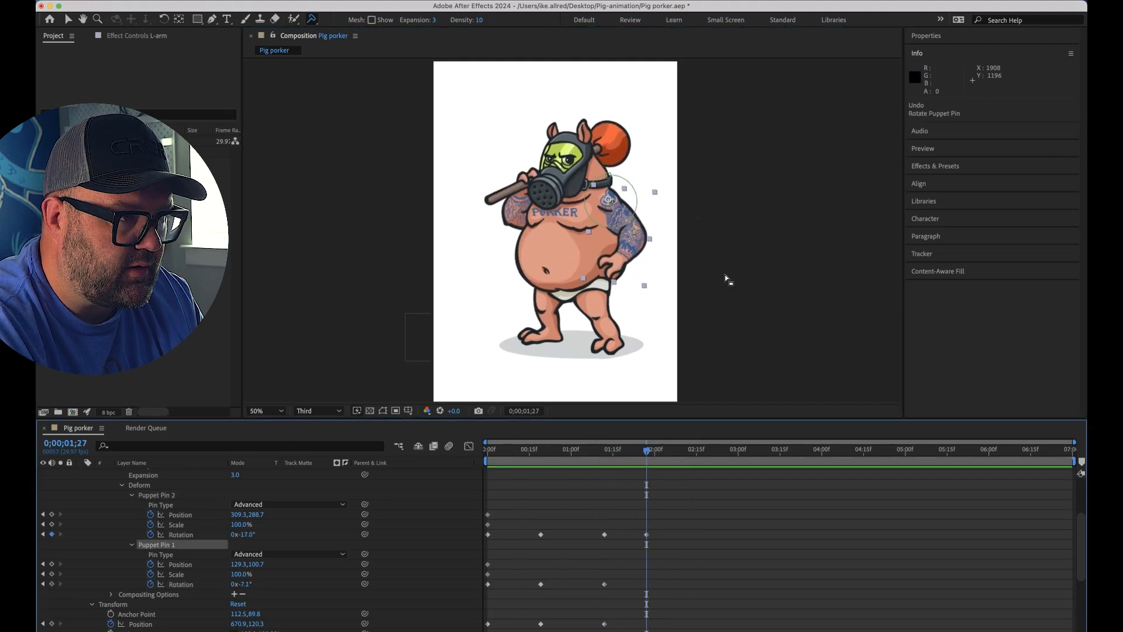
# Return to the Selection tool, collapse the L-arm and eye layers' properties, and expand the head's Transform properties
pyautogui.press('v')
pyautogui.click(711, 202)
pyautogui.scroll(10, 156, 515)
pyautogui.click(81, 473)
pyautogui.click(81, 533)
pyautogui.click(81, 493)
pyautogui.click(134, 532)
pyautogui.click(81, 532)
pyautogui.scroll(-1, 170, 576)
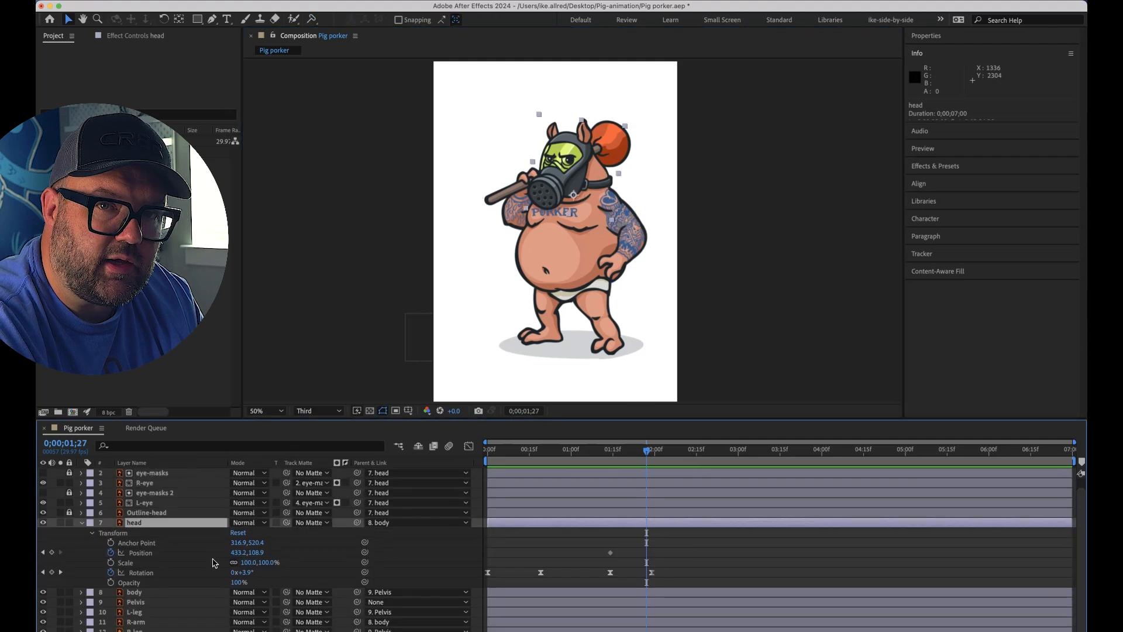
# Place a puppet pin on the back of the head with the Puppet Pin tool
pyautogui.moveTo(647, 451); pyautogui.dragTo(545, 467)
pyautogui.press('super+p')
pyautogui.click(589, 177)
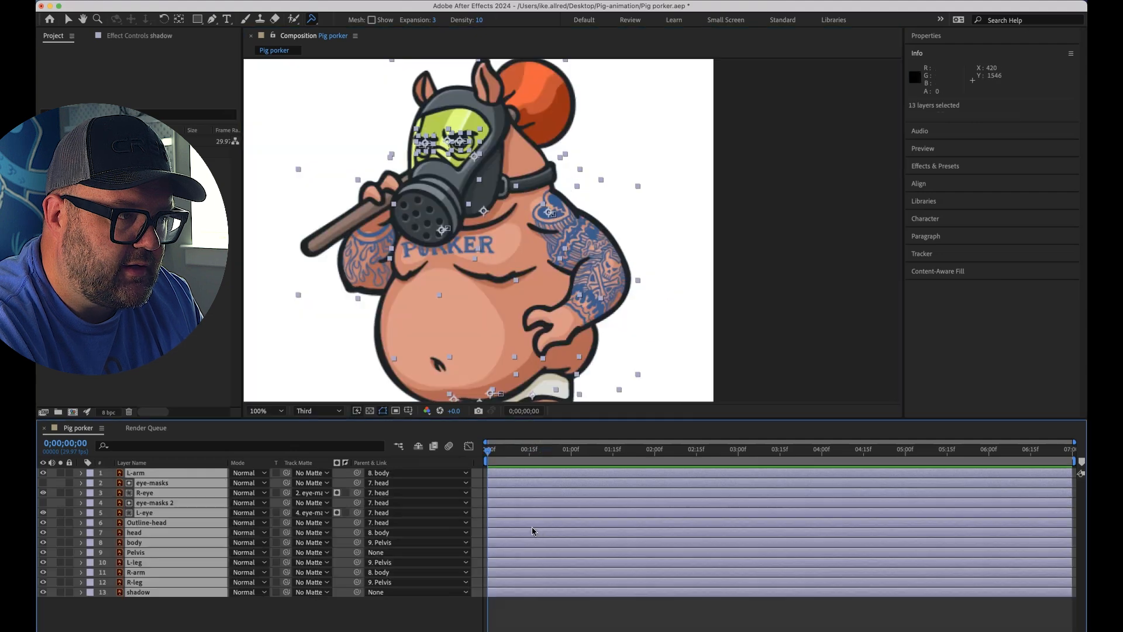
# Pre-compose all the selected pig layers into a composition named pig-precomp
pyautogui.rightClick(535, 531)
pyautogui.click(585, 574)
pyautogui.write('pig-precomp]')
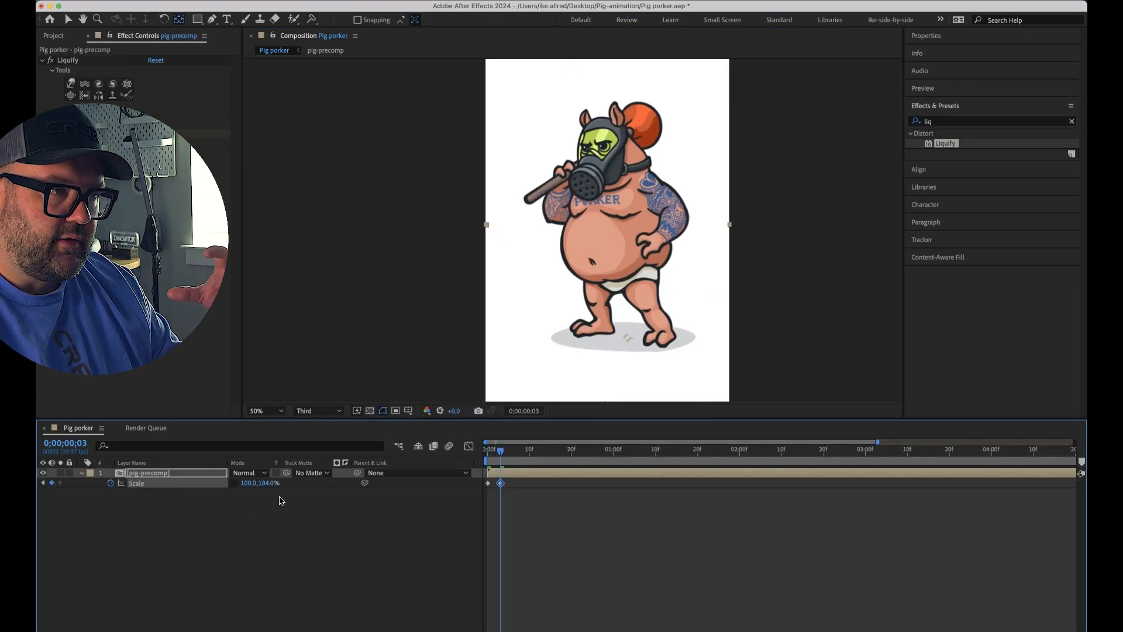
# Set the pig-precomp layer's vertical Scale to 101% and preview the squash-and-stretch movement
pyautogui.click(281, 501)
pyautogui.click(269, 483)
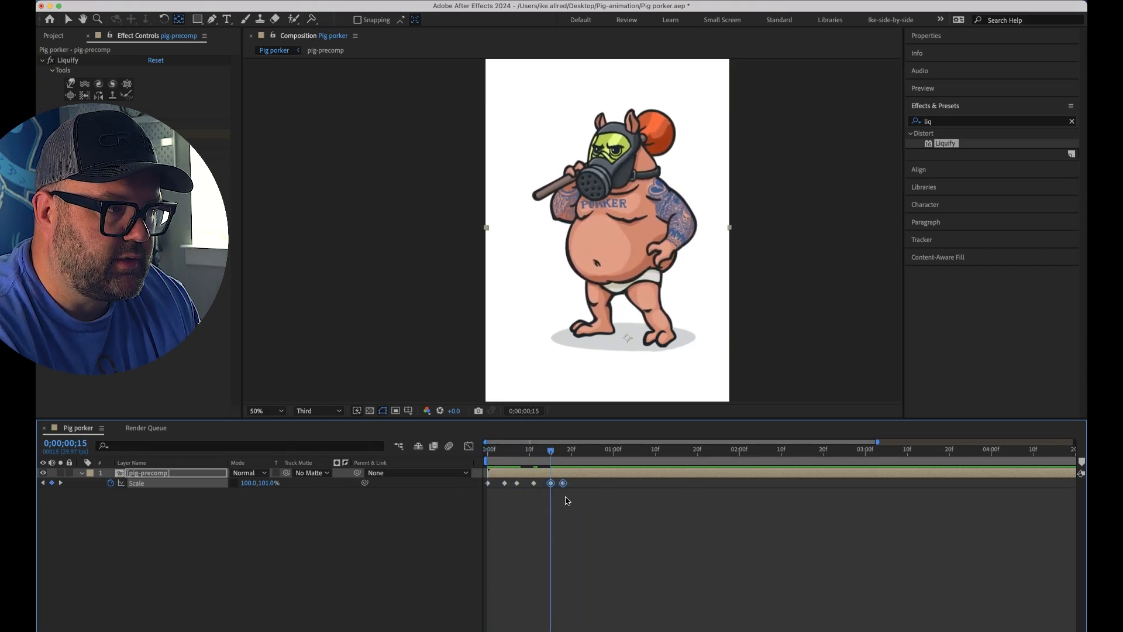
pyautogui.press('space')
pyautogui.press('space')
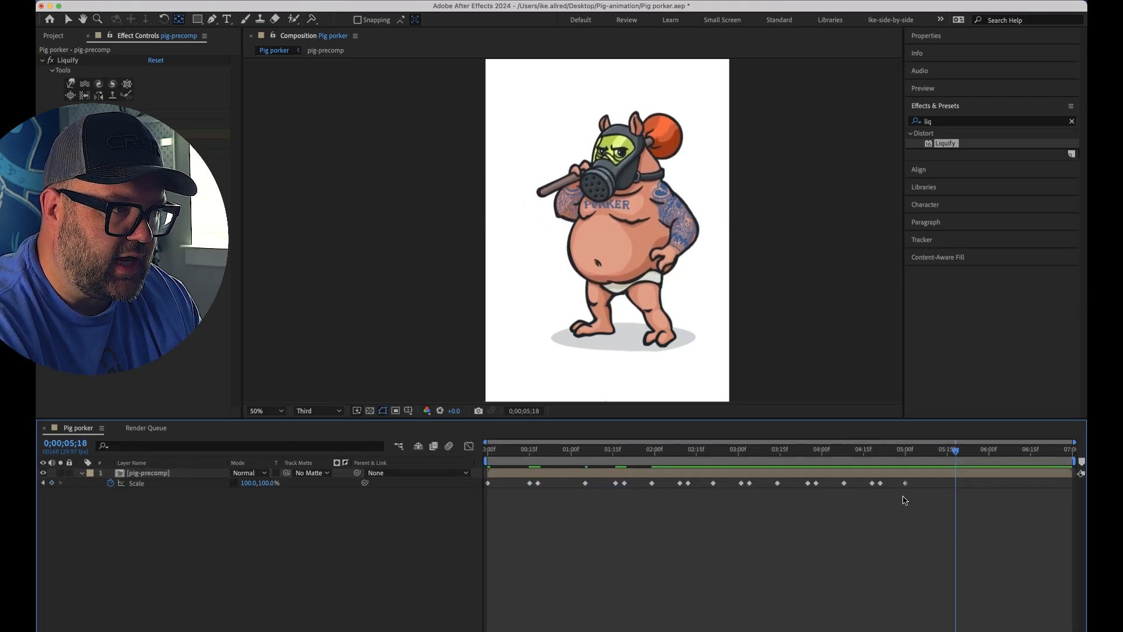
# Shift the pig-precomp's Scale keyframes after 0;00;01;15 progressively later in time to widen their spacing, and preview the bounce
pyautogui.moveTo(602, 504); pyautogui.dragTo(942, 468)
pyautogui.moveTo(616, 483); pyautogui.dragTo(632, 484)
pyautogui.moveTo(657, 510); pyautogui.dragTo(956, 467)
pyautogui.moveTo(669, 483); pyautogui.dragTo(683, 484)
pyautogui.moveTo(692, 500); pyautogui.dragTo(993, 463)
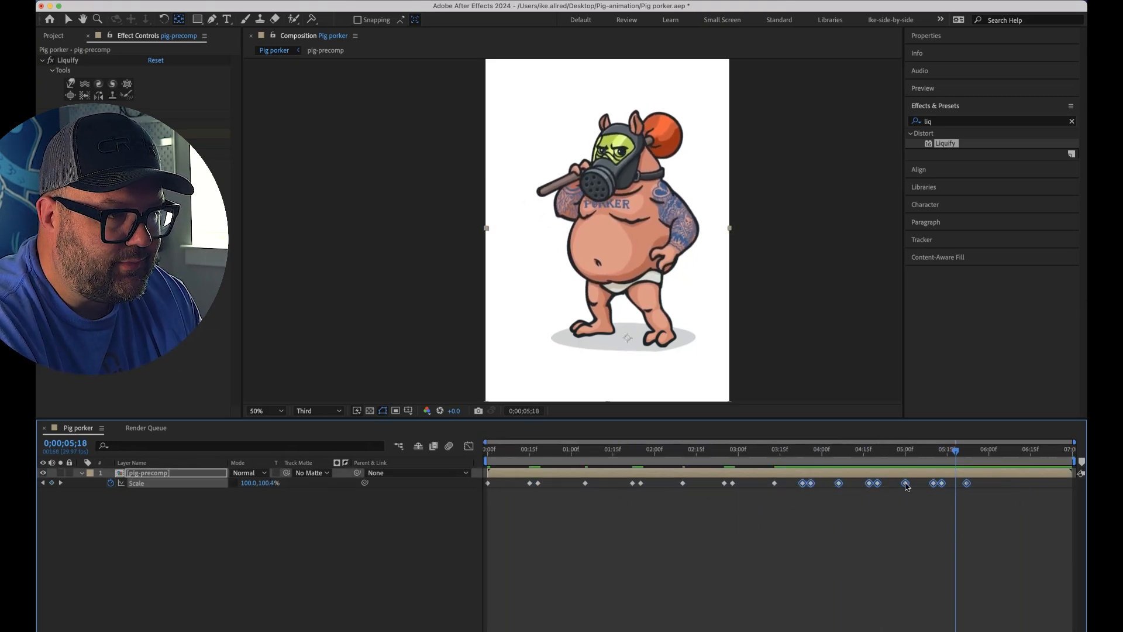
pyautogui.moveTo(906, 484); pyautogui.dragTo(919, 483)
pyautogui.click(670, 604)
pyautogui.press('space')
# Spread the Scale keyframes after 0;00;04;00 later in time, delete the last one, and preview the animation
pyautogui.click(864, 450)
pyautogui.moveTo(842, 504); pyautogui.dragTo(997, 470)
pyautogui.moveTo(852, 483); pyautogui.dragTo(1012, 471)
pyautogui.moveTo(898, 483); pyautogui.dragTo(914, 483)
pyautogui.moveTo(938, 504); pyautogui.dragTo(1027, 470)
pyautogui.moveTo(950, 483); pyautogui.dragTo(1016, 483)
pyautogui.click(1050, 483)
pyautogui.press('Delete')
pyautogui.click(998, 527)
pyautogui.press('space')
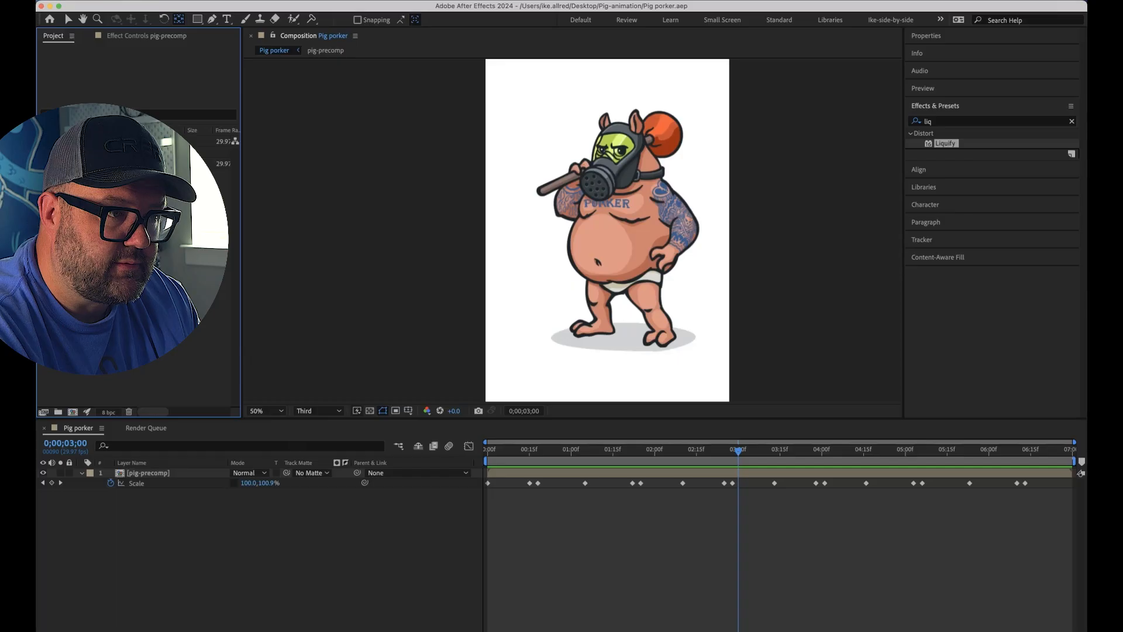
# Create a new composition named Main, add the Pig porker composition to it, and scrub through the animation
pyautogui.click(73, 412)
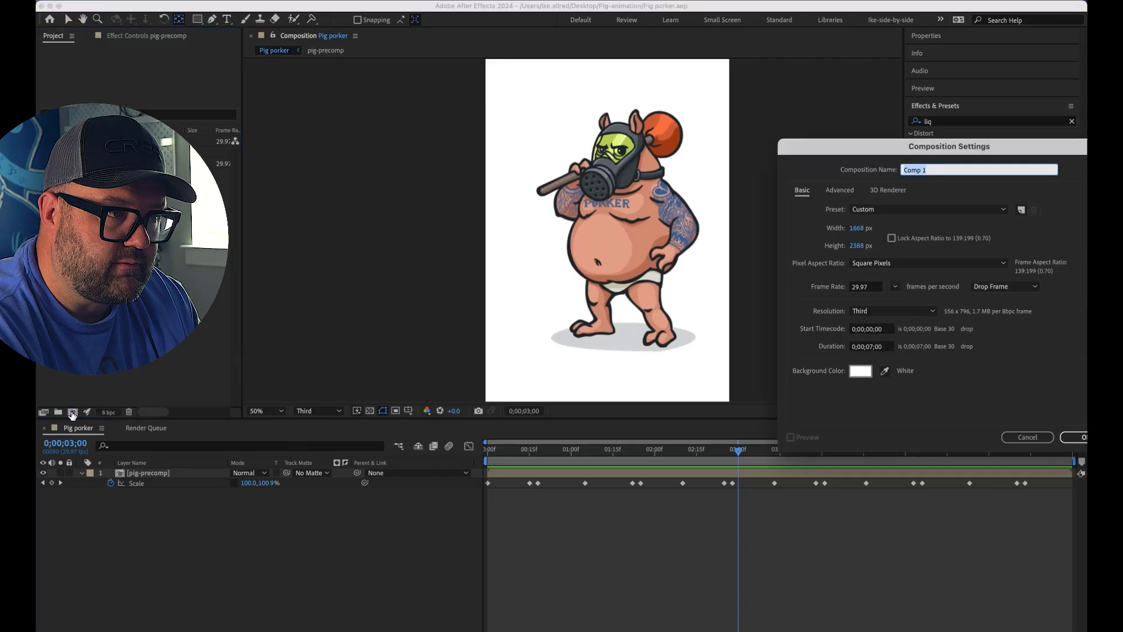
pyautogui.click(1076, 437)
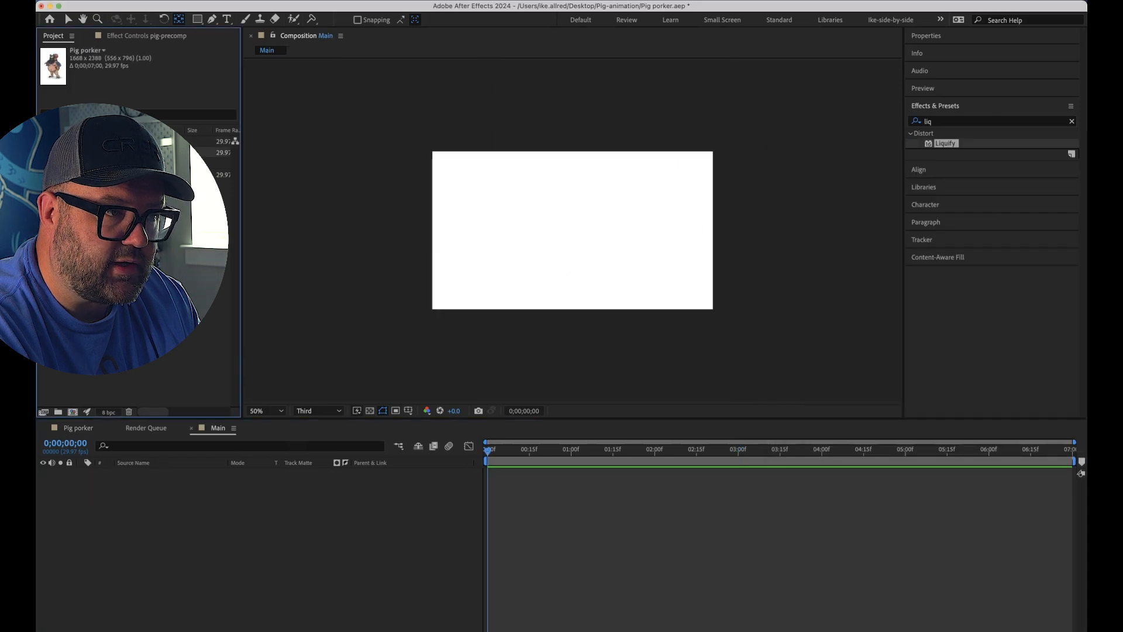
pyautogui.moveTo(88, 175); pyautogui.dragTo(575, 211)
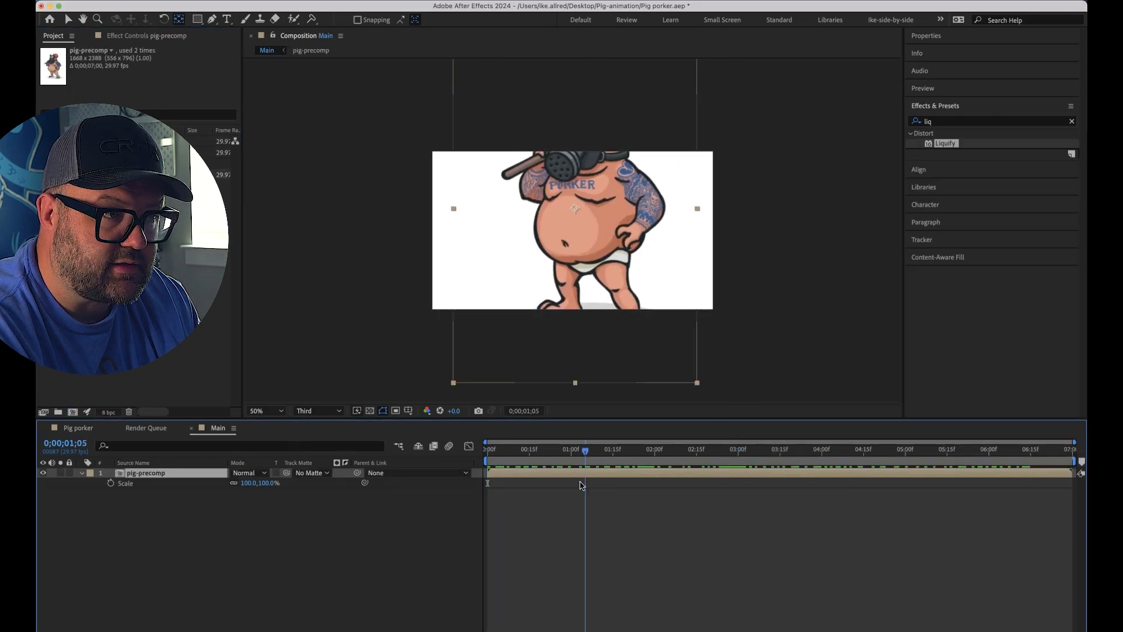
pyautogui.click(515, 450)
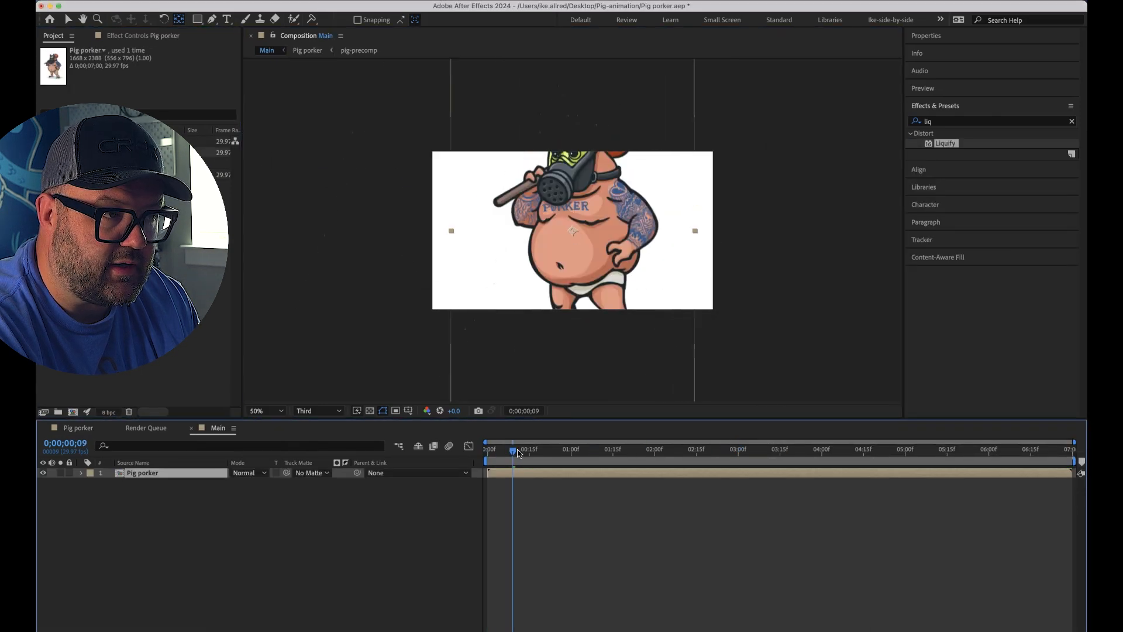
pyautogui.moveTo(517, 450); pyautogui.dragTo(655, 451)
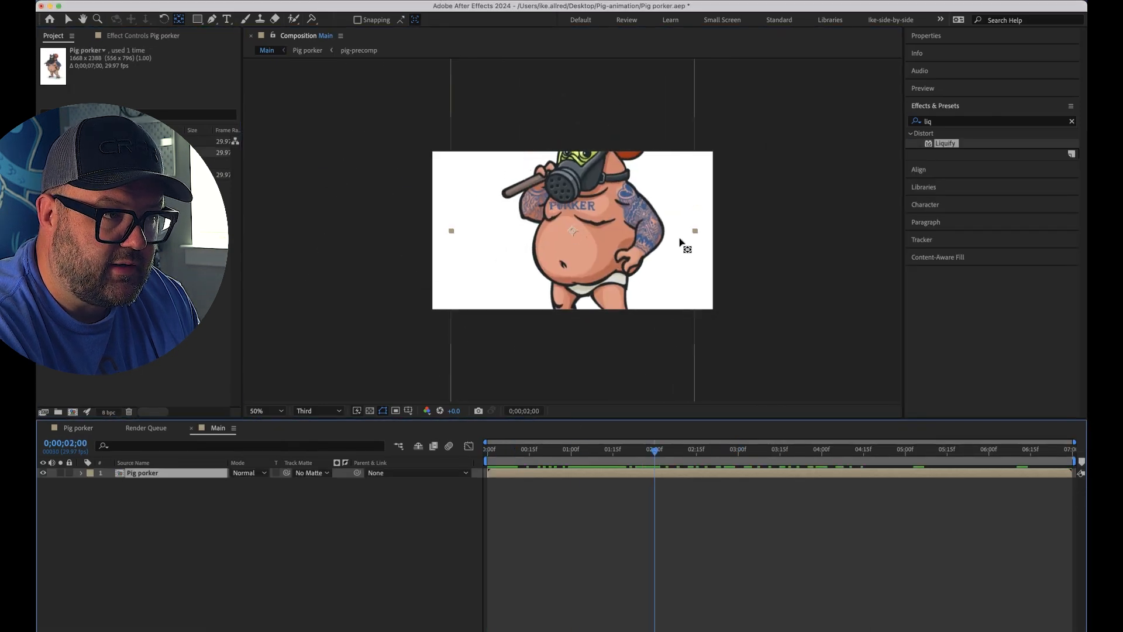
# Scale the Pig porker layer down to fit the Main frame, move it right of centre, and preview
pyautogui.press('s')
pyautogui.moveTo(248, 483); pyautogui.dragTo(224, 483)
pyautogui.press('v')
pyautogui.moveTo(579, 234); pyautogui.dragTo(602, 232)
pyautogui.press('space')
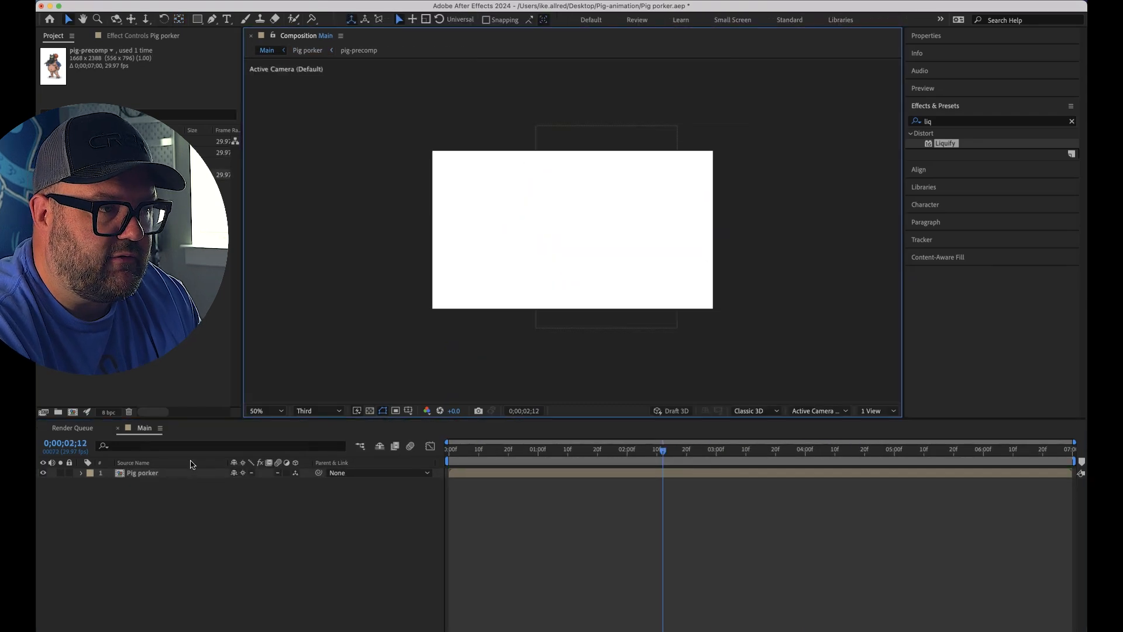
# Add a new camera to the Main composition and set up an angled view for placing it
pyautogui.rightClick(237, 496)
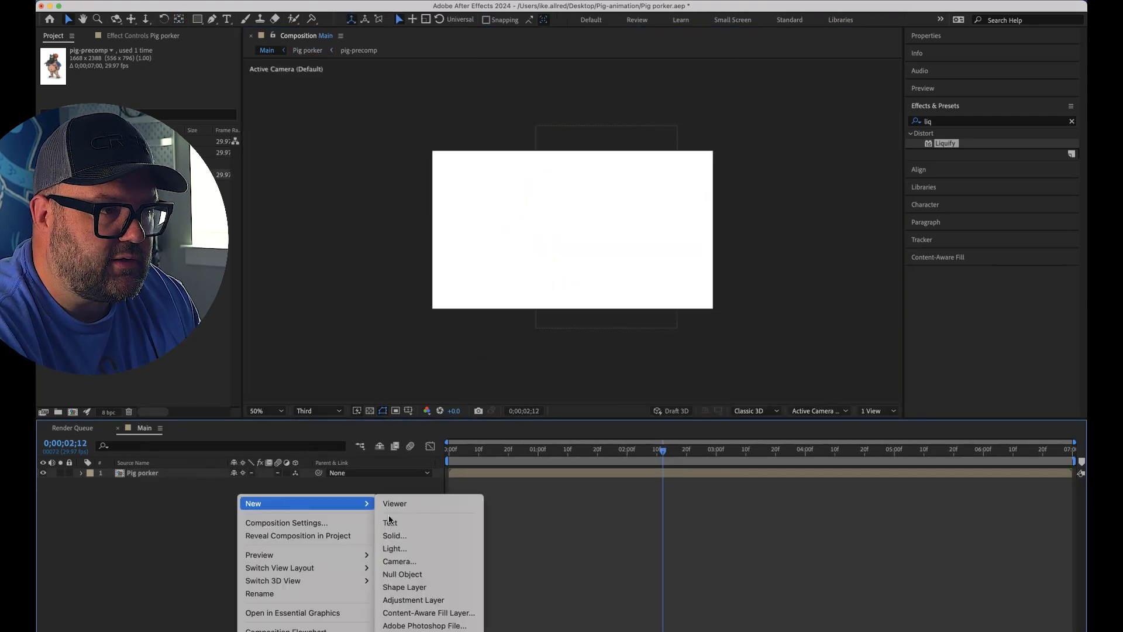
pyautogui.click(389, 557)
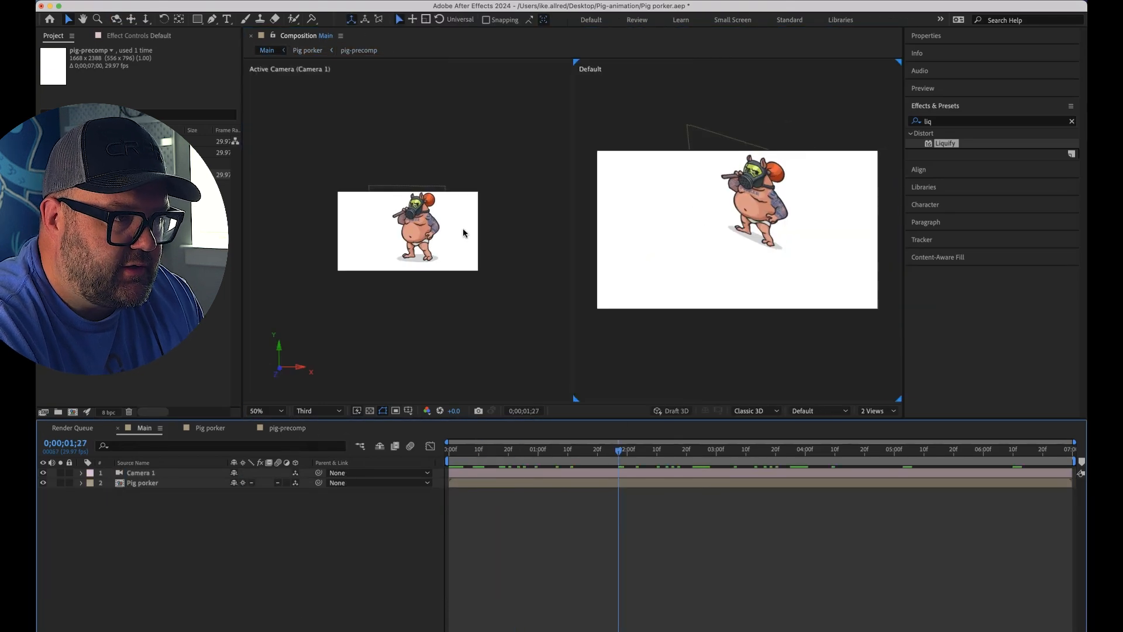
pyautogui.click(142, 482)
pyautogui.press('c')
pyautogui.scroll(-2, 684, 252)
pyautogui.moveTo(667, 187); pyautogui.dragTo(672, 272)
# Reposition Camera 1 along its axes so the pig fills the camera frame, and return to 0;00;00;00
pyautogui.click(141, 473)
pyautogui.scroll(-1, 654, 328)
pyautogui.press('v')
pyautogui.moveTo(679, 279); pyautogui.dragTo(677, 279)
pyautogui.scroll(3, 654, 269)
pyautogui.moveTo(609, 272); pyautogui.dragTo(614, 220)
pyautogui.scroll(2, 434, 154)
pyautogui.moveTo(435, 154); pyautogui.dragTo(478, 89)
pyautogui.moveTo(578, 452); pyautogui.dragTo(571, 452)
pyautogui.moveTo(609, 255); pyautogui.dragTo(614, 218)
pyautogui.moveTo(571, 451); pyautogui.dragTo(449, 451)
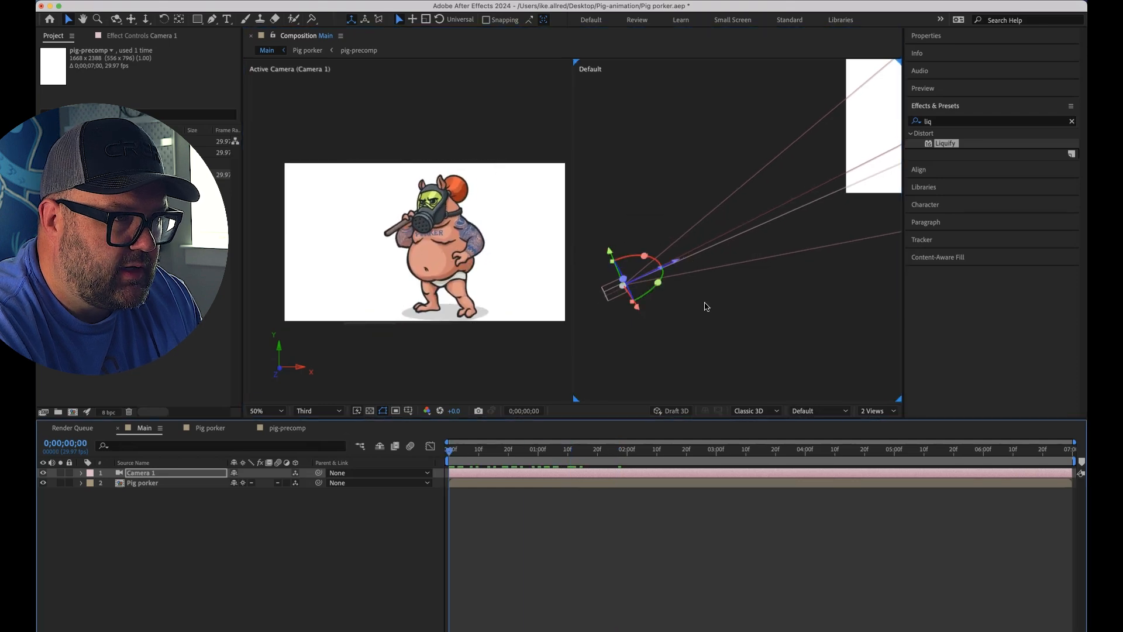
# Fine-tune Camera 1's placement and shift the pig further right within the camera frame
pyautogui.moveTo(676, 261); pyautogui.dragTo(668, 266)
pyautogui.moveTo(817, 168); pyautogui.dragTo(676, 193)
pyautogui.press('c')
pyautogui.press('v')
pyautogui.moveTo(453, 222); pyautogui.dragTo(477, 222)
pyautogui.click(730, 222)
# Reveal Camera 1's Position and set its first keyframe at 0;00;00;00
pyautogui.click(141, 473)
pyautogui.moveTo(669, 239); pyautogui.dragTo(727, 252)
pyautogui.press('p')
pyautogui.click(111, 483)
# Move Camera 1 close to the pig at the end of the timeline for a push-in, and preview from the start
pyautogui.moveTo(449, 451); pyautogui.dragTo(669, 452)
pyautogui.moveTo(641, 300); pyautogui.dragTo(660, 314)
pyautogui.moveTo(670, 451); pyautogui.dragTo(1071, 451)
pyautogui.moveTo(626, 297); pyautogui.dragTo(837, 274)
pyautogui.moveTo(799, 188); pyautogui.dragTo(799, 165)
pyautogui.moveTo(841, 210); pyautogui.dragTo(858, 209)
pyautogui.moveTo(818, 164); pyautogui.dragTo(818, 154)
pyautogui.moveTo(857, 203); pyautogui.dragTo(860, 203)
pyautogui.press('Home')
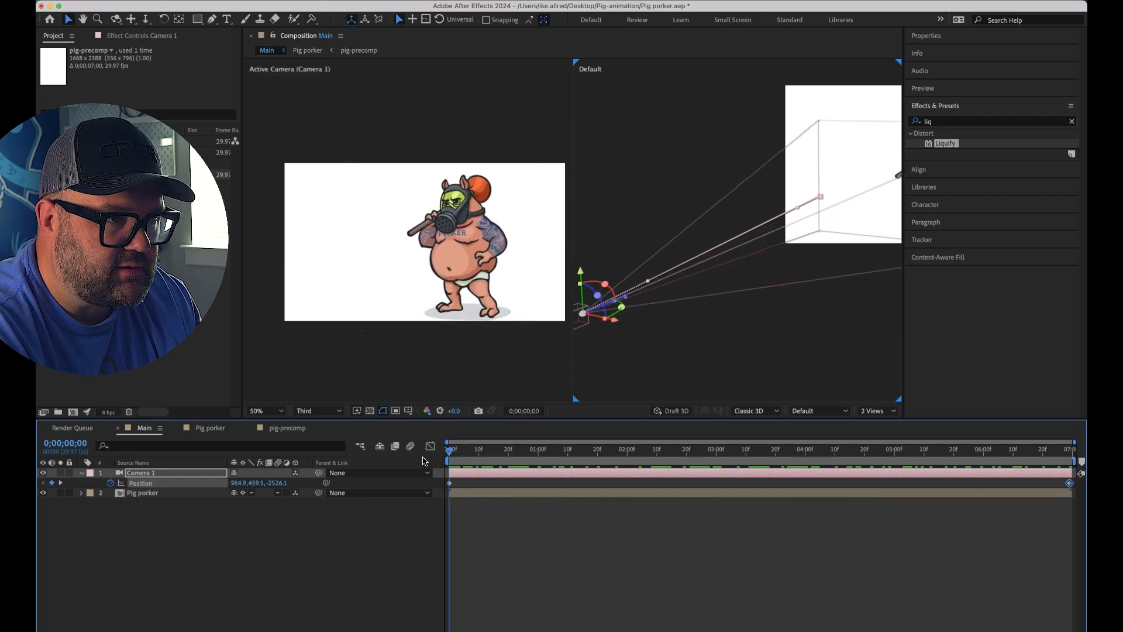
pyautogui.press('space')
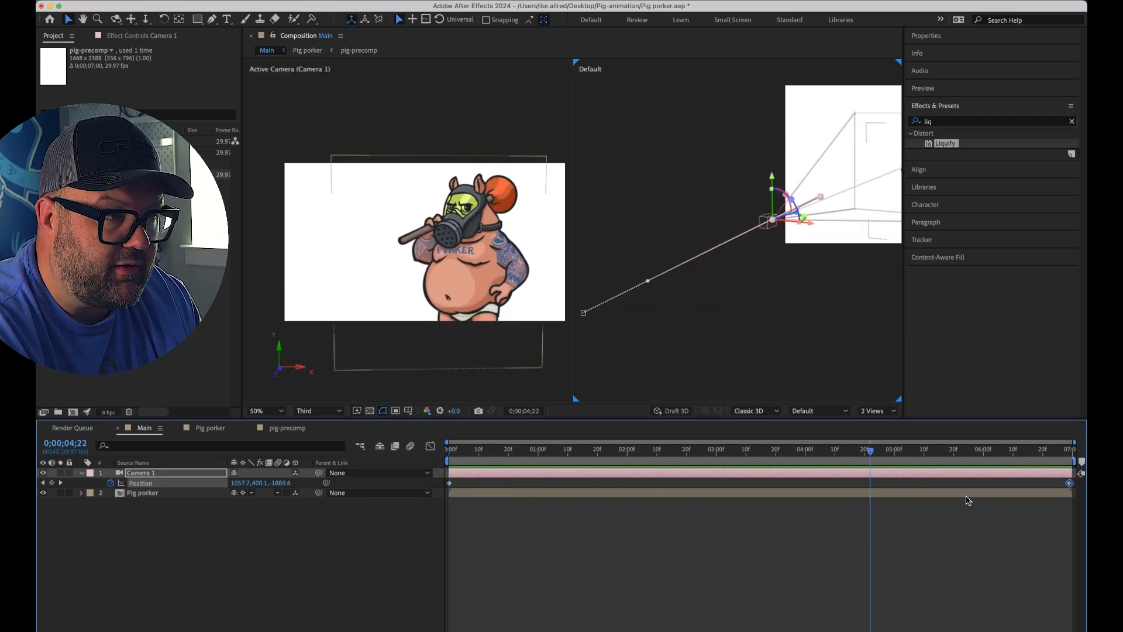
# Move Camera 1's final Position keyframe earlier, push the camera in towards the pig, and preview the move
pyautogui.moveTo(1069, 484); pyautogui.dragTo(888, 483)
pyautogui.moveTo(870, 450); pyautogui.dragTo(901, 452)
pyautogui.moveTo(837, 191); pyautogui.dragTo(856, 181)
pyautogui.moveTo(920, 451); pyautogui.dragTo(985, 455)
pyautogui.moveTo(921, 483); pyautogui.dragTo(957, 483)
pyautogui.click(823, 451)
pyautogui.press('space')
# Add further Position keyframes that bring Camera 1 closer to the pig's gas mask in stages
pyautogui.click(957, 451)
pyautogui.moveTo(876, 191); pyautogui.dragTo(882, 193)
pyautogui.moveTo(956, 451)
pyautogui.mouseDown()
pyautogui.moveTo(942, 432)
pyautogui.moveTo(977, 444)
pyautogui.mouseUp()
pyautogui.moveTo(858, 182); pyautogui.dragTo(889, 171)
pyautogui.moveTo(812, 126); pyautogui.dragTo(696, 211)
pyautogui.keyDown('alt'); pyautogui.moveTo(696, 211); pyautogui.dragTo(655, 202); pyautogui.keyUp('alt')
pyautogui.moveTo(807, 294); pyautogui.dragTo(795, 271)
pyautogui.moveTo(760, 213); pyautogui.dragTo(772, 211)
pyautogui.moveTo(978, 451)
pyautogui.mouseDown()
pyautogui.moveTo(907, 459)
pyautogui.moveTo(912, 483)
pyautogui.moveTo(978, 453)
pyautogui.mouseUp()
pyautogui.moveTo(807, 243); pyautogui.dragTo(819, 243)
# Preview the staged camera move and shift Camera 1's later Position keyframes earlier in the timeline
pyautogui.click(805, 451)
pyautogui.press('space')
pyautogui.click(857, 452)
pyautogui.press('space')
pyautogui.click(647, 454)
pyautogui.press('space')
pyautogui.moveTo(648, 454)
pyautogui.mouseDown()
pyautogui.moveTo(597, 452)
pyautogui.moveTo(663, 451)
pyautogui.mouseUp()
pyautogui.moveTo(1003, 485); pyautogui.dragTo(861, 481)
pyautogui.moveTo(870, 483); pyautogui.dragTo(662, 484)
# Preview the retimed camera push-in from near the start of the timeline
pyautogui.click(486, 451)
pyautogui.press('space')
pyautogui.click(520, 454)
pyautogui.press('space')
pyautogui.press('space')
pyautogui.moveTo(832, 452); pyautogui.dragTo(787, 472)
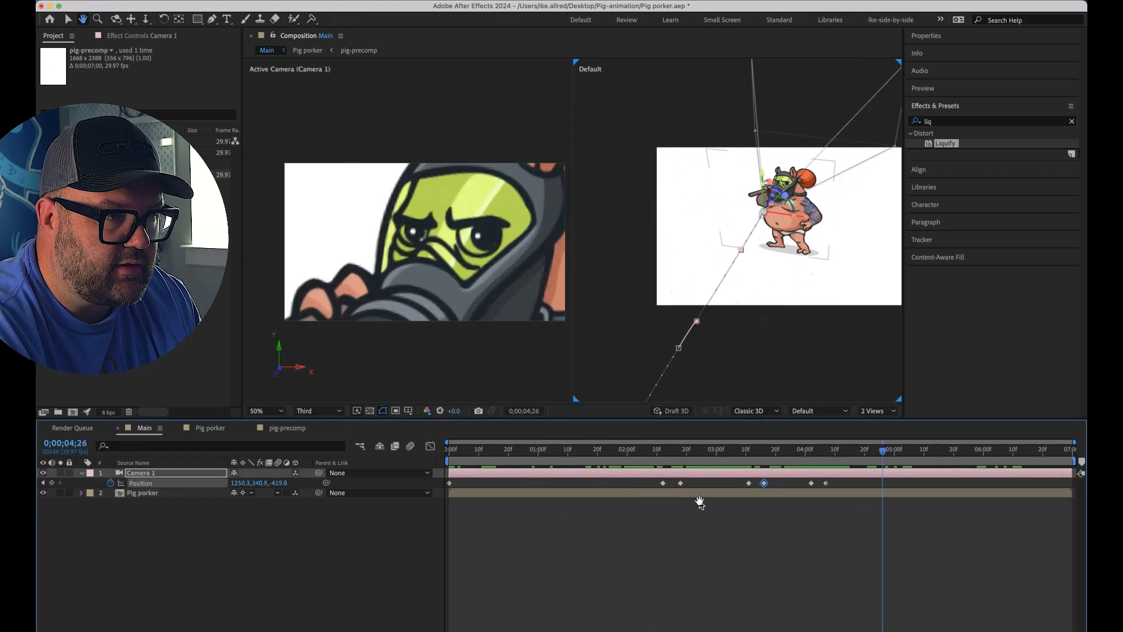
# Show Camera 1's Position curves in the Graph Editor, select the later keyframes, and check an early frame
pyautogui.hotkey('shift', 'F3')
pyautogui.press('=')
pyautogui.moveTo(825, 590); pyautogui.dragTo(696, 569)
pyautogui.press('u')
pyautogui.moveTo(971, 616); pyautogui.dragTo(664, 482)
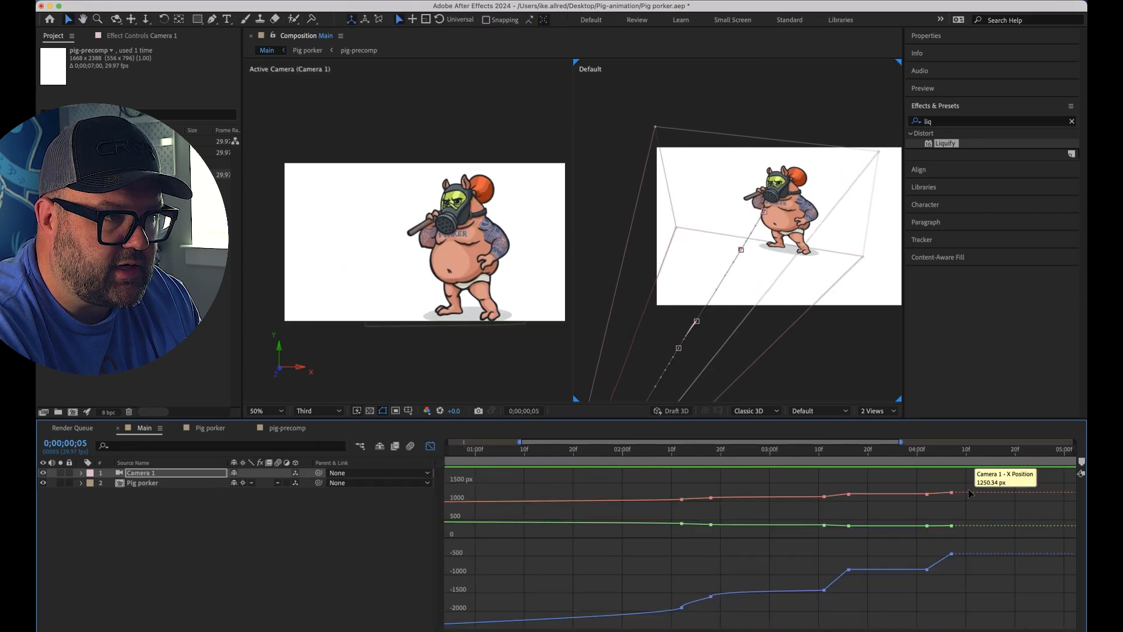
pyautogui.click(566, 454)
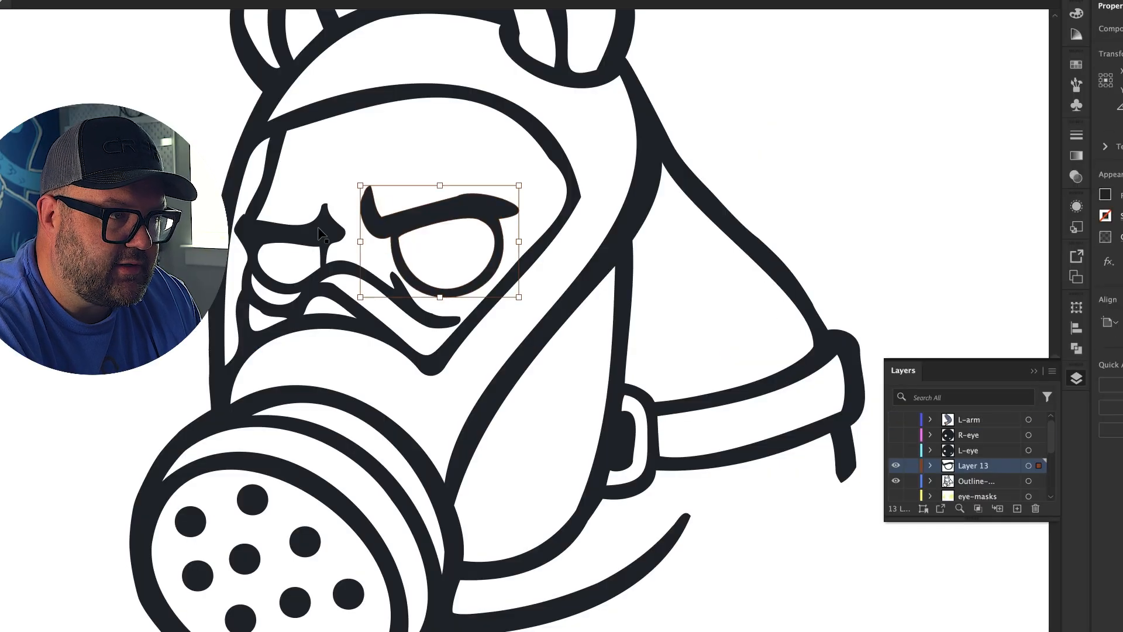
# In the Illustrator artwork, isolate the head outline's compound path and select the anchor points around the pig's right eye
pyautogui.doubleClick(374, 223)
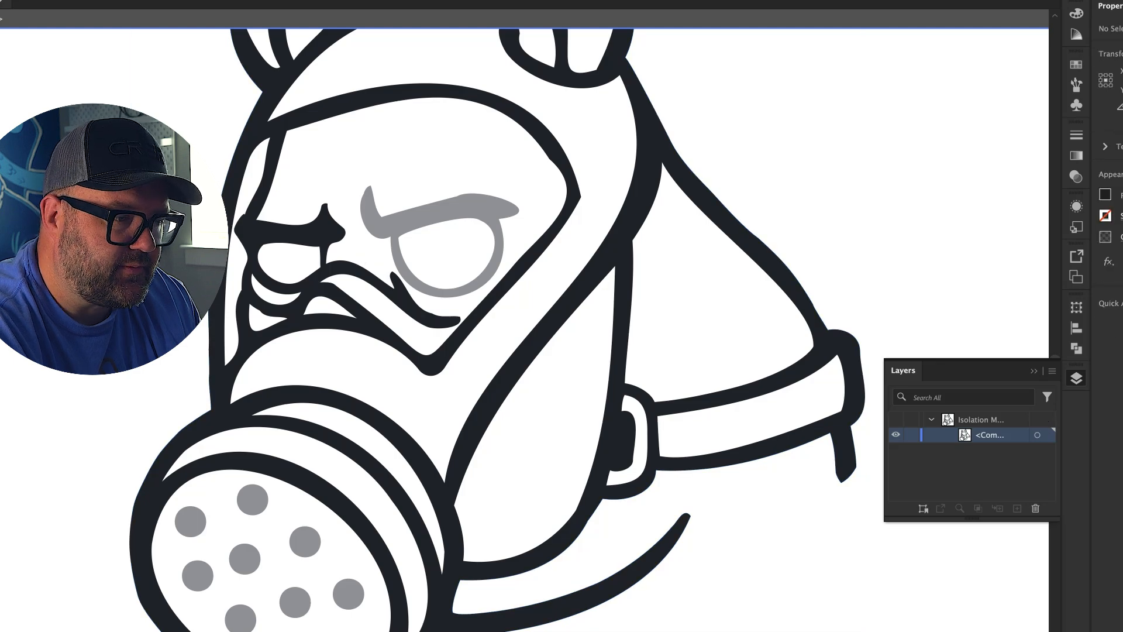
pyautogui.scroll(5, 334, 267)
pyautogui.moveTo(334, 267); pyautogui.dragTo(545, 307)
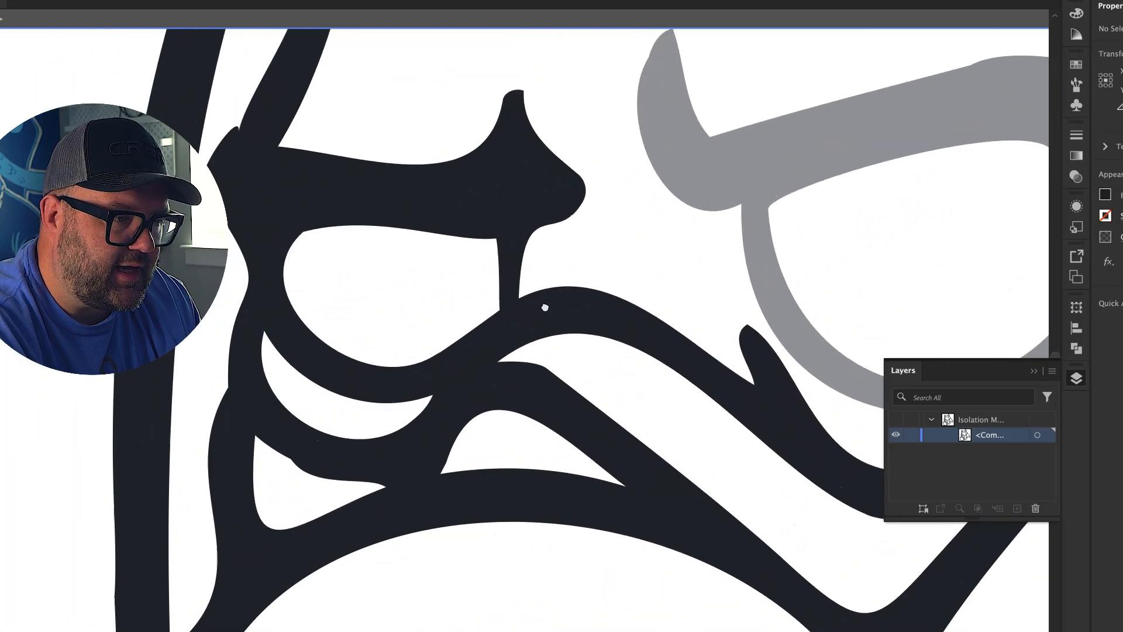
pyautogui.scroll(-6, 545, 278)
pyautogui.click(766, 281)
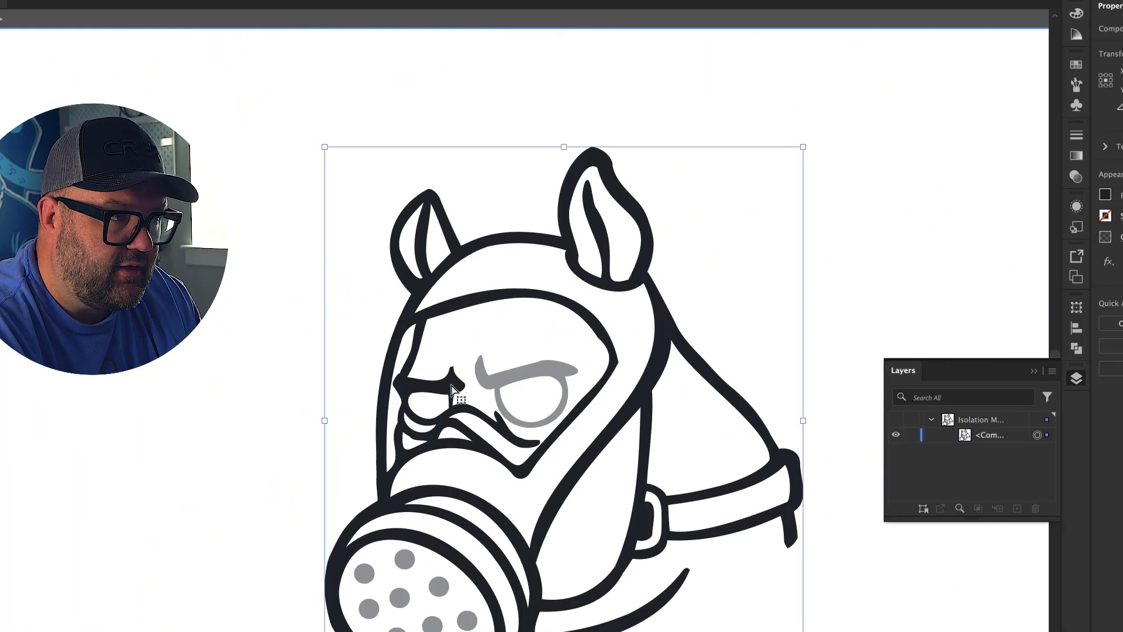
pyautogui.scroll(4, 444, 386)
pyautogui.press('super+shift+a')
pyautogui.press('a')
pyautogui.moveTo(429, 291); pyautogui.dragTo(526, 381)
pyautogui.moveTo(404, 384); pyautogui.dragTo(321, 304)
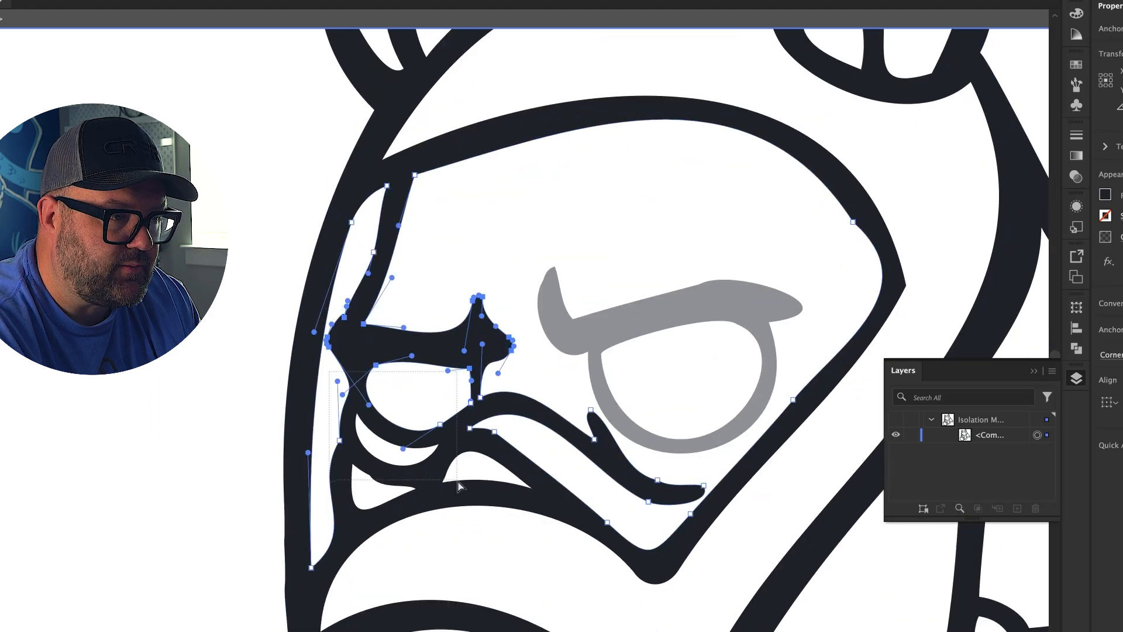
# Detach the right eye's brow-and-lid shape from the surrounding lines of the head outline
pyautogui.scroll(4, 410, 337)
pyautogui.moveTo(302, 304); pyautogui.dragTo(306, 306)
pyautogui.moveTo(648, 498)
pyautogui.mouseDown()
pyautogui.moveTo(655, 302)
pyautogui.moveTo(588, 329)
pyautogui.mouseUp()
pyautogui.moveTo(525, 438)
pyautogui.mouseDown()
pyautogui.moveTo(532, 403)
pyautogui.moveTo(517, 396)
pyautogui.mouseUp()
pyautogui.moveTo(544, 309); pyautogui.dragTo(512, 357)
pyautogui.moveTo(421, 468); pyautogui.dragTo(525, 630)
pyautogui.moveTo(359, 412); pyautogui.dragTo(379, 483)
pyautogui.moveTo(431, 516); pyautogui.dragTo(278, 491)
# Move the detached right-eye shape out of the isolated outline onto a new layer, keeping its original position
pyautogui.press('v')
pyautogui.click(469, 378)
pyautogui.moveTo(620, 318); pyautogui.dragTo(568, 357)
pyautogui.moveTo(568, 357); pyautogui.dragTo(308, 204)
pyautogui.press('super+x')
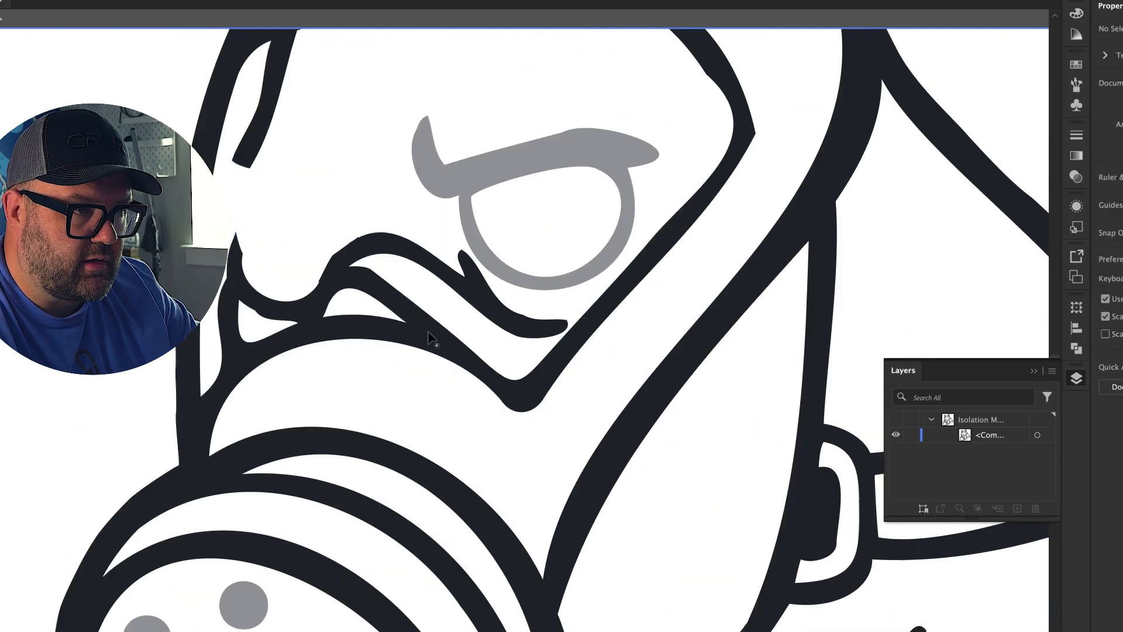
pyautogui.press('Escape')
pyautogui.click(997, 468)
pyautogui.click(1017, 508)
pyautogui.press('super+f')
pyautogui.click(405, 200)
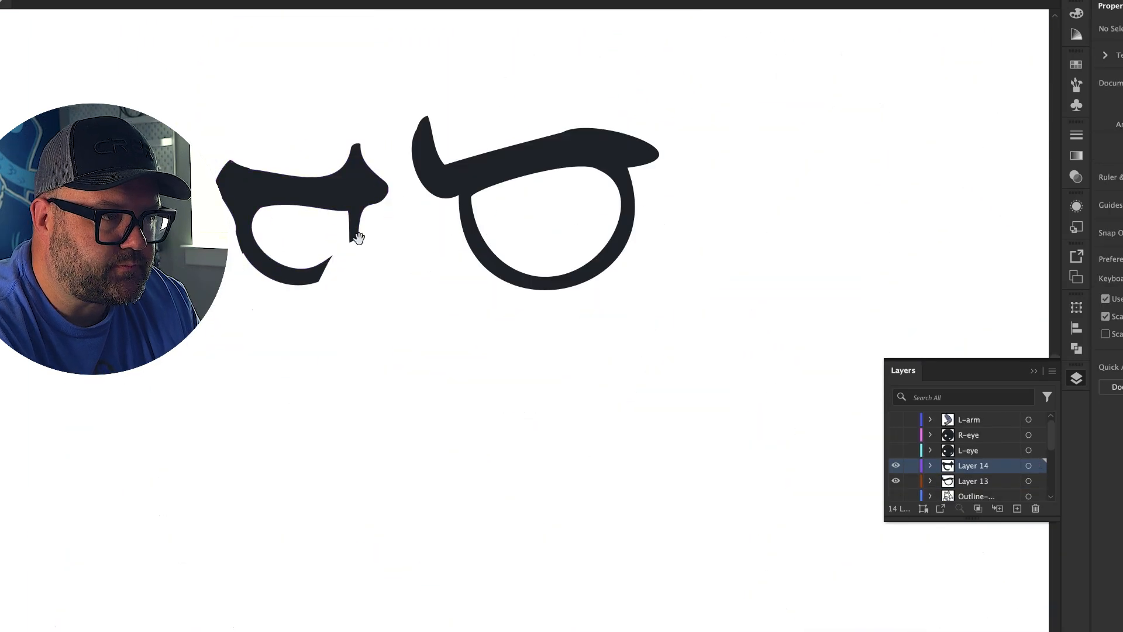
# Draw a Pen shape that closes the gap in the right eye's lower rim
pyautogui.scroll(2, 351, 296)
pyautogui.scroll(2, 354, 270)
pyautogui.press('p')
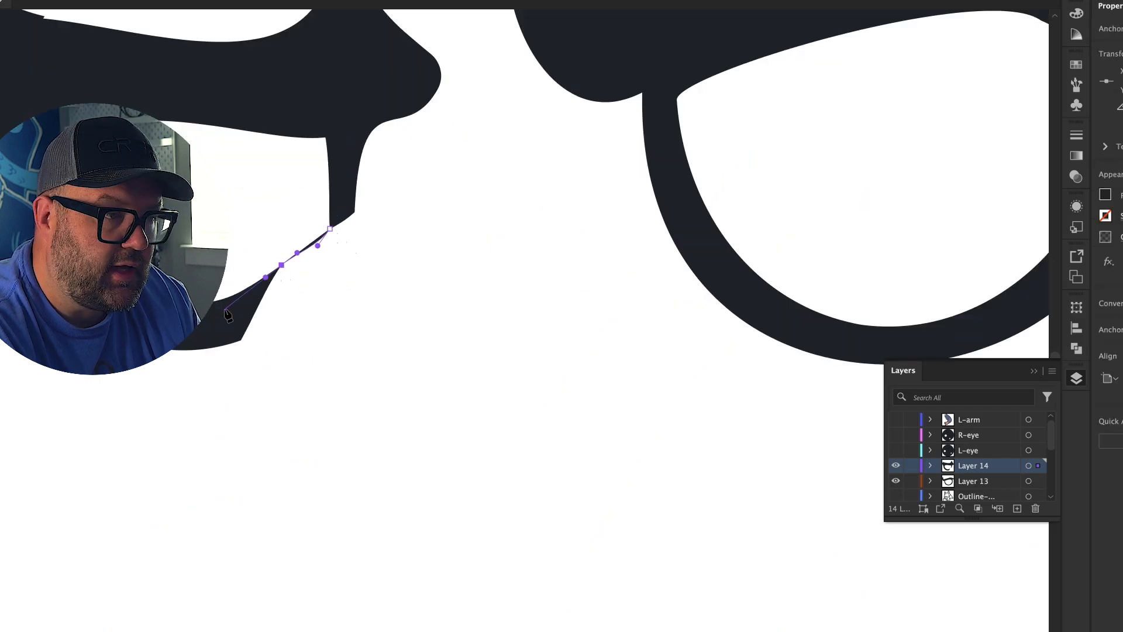
pyautogui.moveTo(361, 247); pyautogui.dragTo(365, 243)
pyautogui.click(354, 213)
pyautogui.scroll(-2, 283, 229)
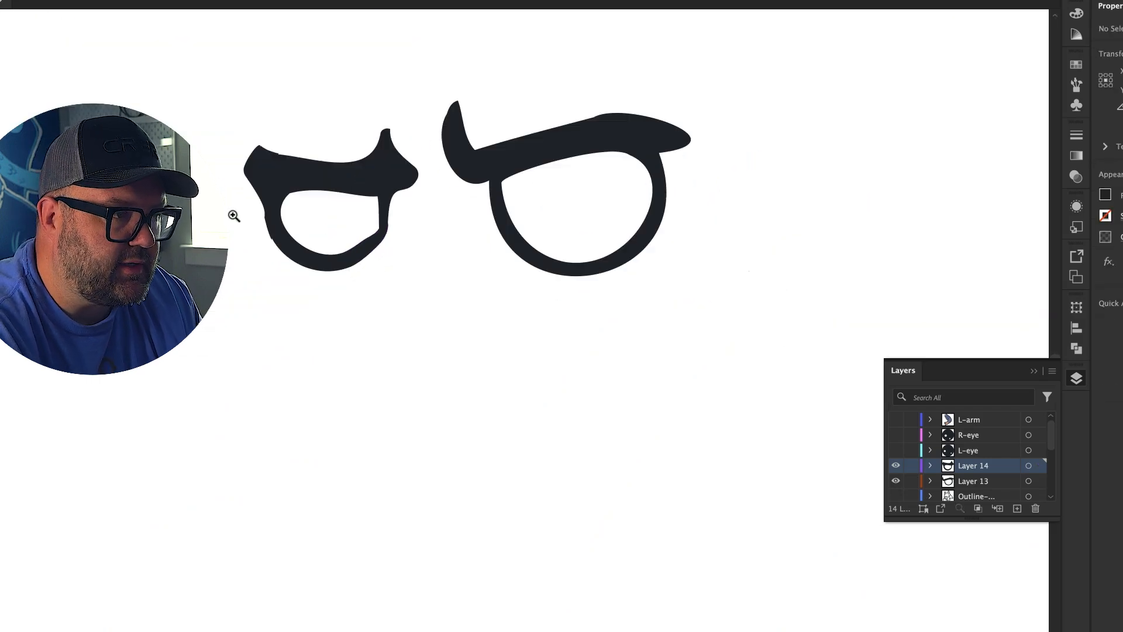
pyautogui.press('super+shift+a')
pyautogui.scroll(-2, 332, 282)
# Select the closed right-eye shape, bring up the Pathfinder options, and clean up the anchor points along its rim
pyautogui.click(332, 285)
pyautogui.click(1076, 348)
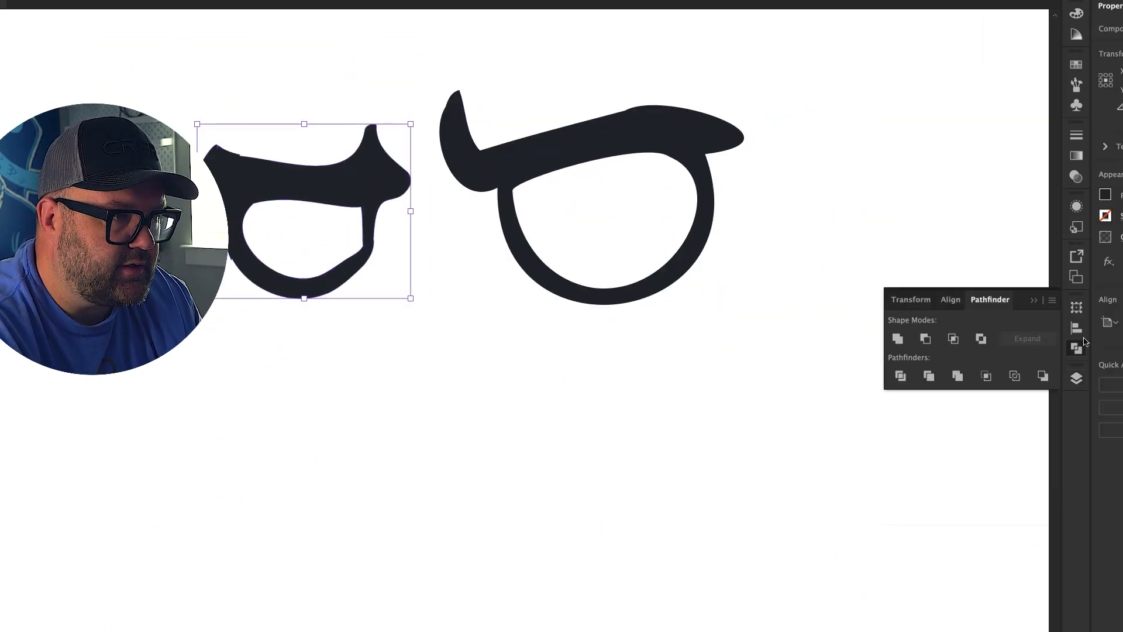
pyautogui.press('super+shift+a')
pyautogui.moveTo(317, 228); pyautogui.dragTo(427, 279)
pyautogui.click(126, 271)
pyautogui.moveTo(126, 271); pyautogui.dragTo(207, 336)
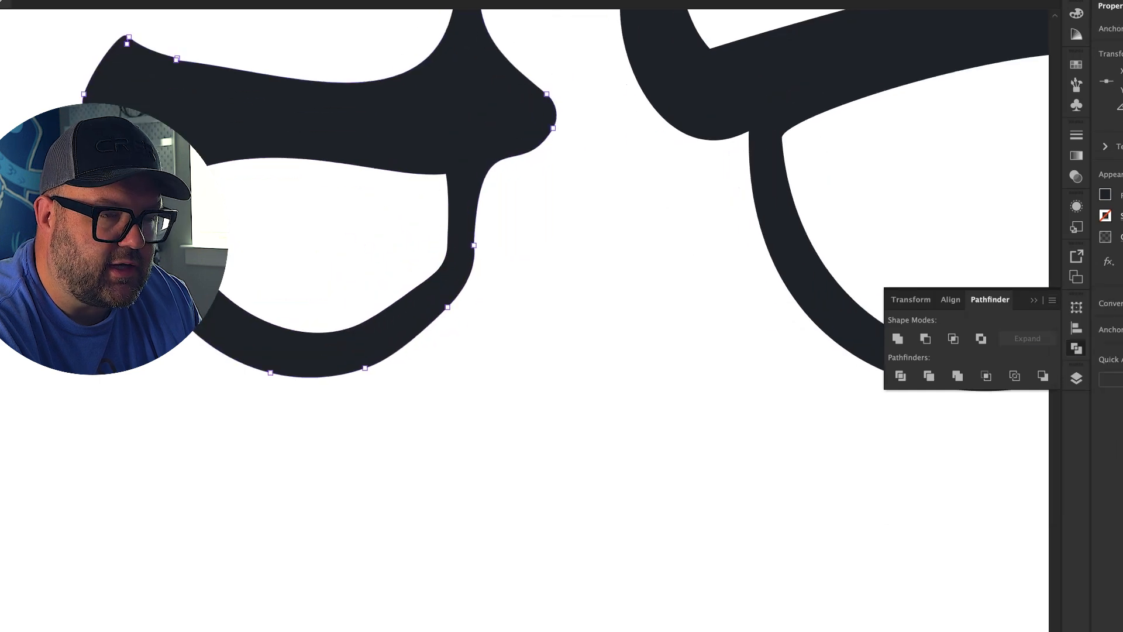
pyautogui.click(178, 59)
pyautogui.keyDown('super'); pyautogui.click(244, 40); pyautogui.keyUp('super')
pyautogui.moveTo(304, 186); pyautogui.dragTo(411, 276)
pyautogui.moveTo(418, 356)
pyautogui.mouseDown()
pyautogui.moveTo(483, 356)
pyautogui.moveTo(417, 358)
pyautogui.mouseUp()
pyautogui.moveTo(533, 385); pyautogui.dragTo(408, 384)
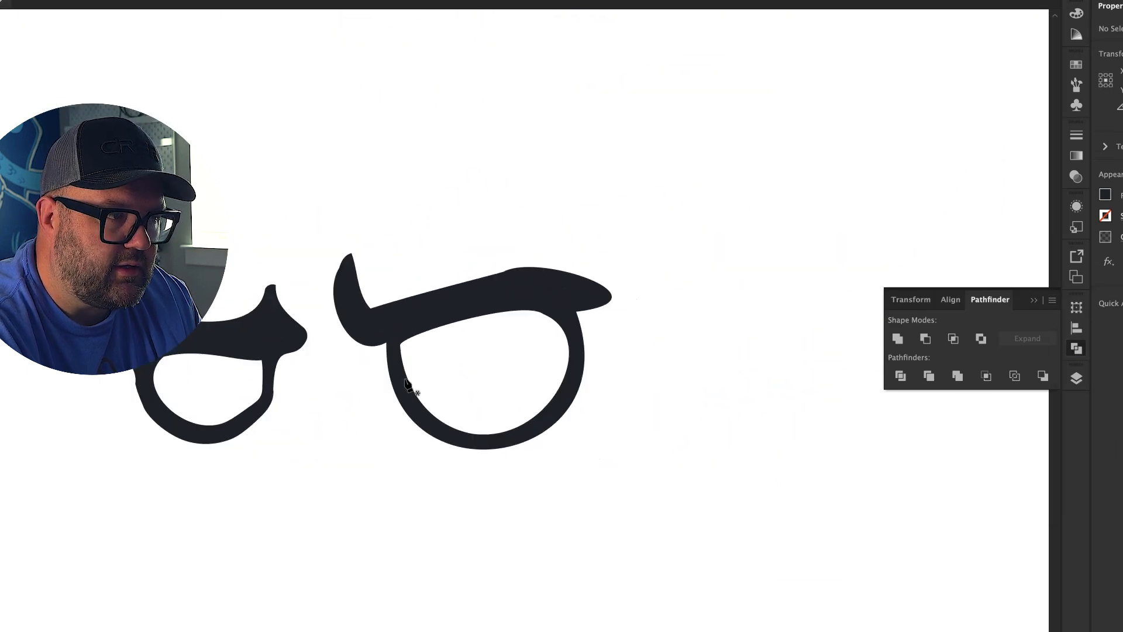
# Cut the right-eye shape with the Scissors tool where the brow meets the lower lid
pyautogui.press('a')
pyautogui.moveTo(362, 332); pyautogui.dragTo(496, 376)
pyautogui.moveTo(416, 356); pyautogui.dragTo(415, 365)
pyautogui.click(353, 416)
pyautogui.click(414, 367)
pyautogui.press('c')
pyautogui.moveTo(395, 339)
pyautogui.mouseDown()
pyautogui.moveTo(549, 409)
pyautogui.moveTo(446, 421)
pyautogui.mouseUp()
pyautogui.moveTo(642, 435); pyautogui.dragTo(553, 432)
pyautogui.moveTo(647, 401); pyautogui.dragTo(3, 465)
pyautogui.moveTo(539, 377); pyautogui.dragTo(351, 380)
# Finish separating the right brow from its lower lid and remove the lid piece from the brow's shape
pyautogui.press('v')
pyautogui.click(531, 421)
pyautogui.moveTo(672, 408); pyautogui.dragTo(689, 480)
pyautogui.press('a')
pyautogui.moveTo(292, 439)
pyautogui.mouseDown()
pyautogui.moveTo(682, 446)
pyautogui.moveTo(695, 469)
pyautogui.moveTo(739, 473)
pyautogui.mouseUp()
pyautogui.click(682, 447)
pyautogui.press('c')
pyautogui.moveTo(774, 449); pyautogui.dragTo(690, 470)
pyautogui.moveTo(257, 481)
pyautogui.mouseDown()
pyautogui.moveTo(439, 454)
pyautogui.moveTo(329, 536)
pyautogui.mouseUp()
pyautogui.click(601, 482)
pyautogui.moveTo(602, 482)
pyautogui.mouseDown()
pyautogui.moveTo(486, 455)
pyautogui.moveTo(148, 438)
pyautogui.mouseUp()
pyautogui.click(368, 503)
pyautogui.press('Delete')
# Smooth the underside of the right brow where the lid was cut away
pyautogui.click(358, 440)
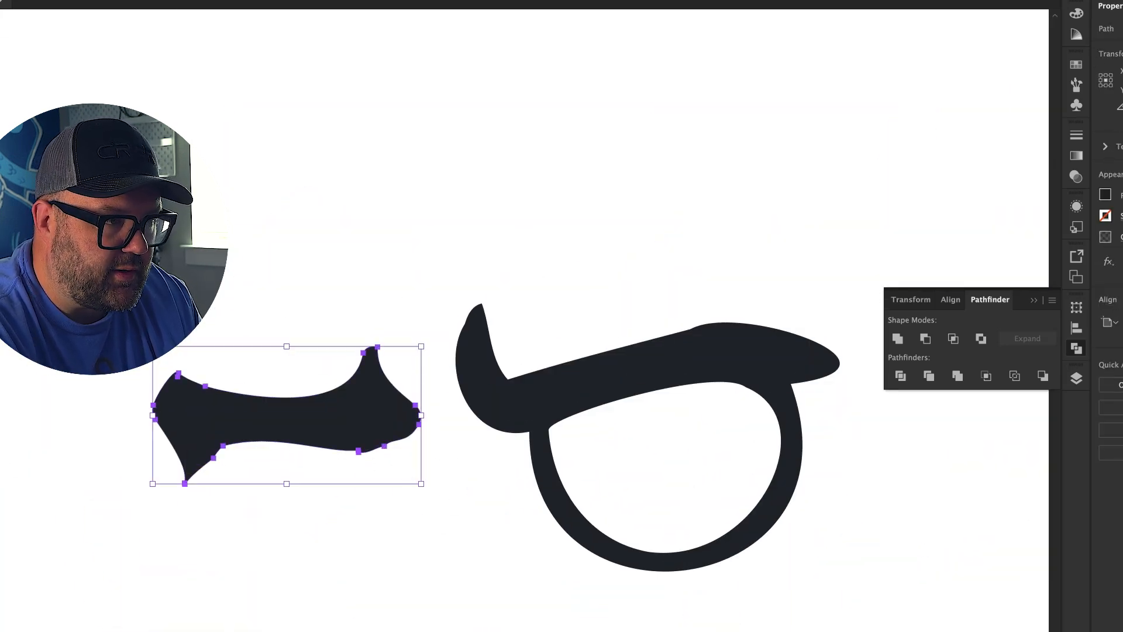
pyautogui.scroll(5, 358, 440)
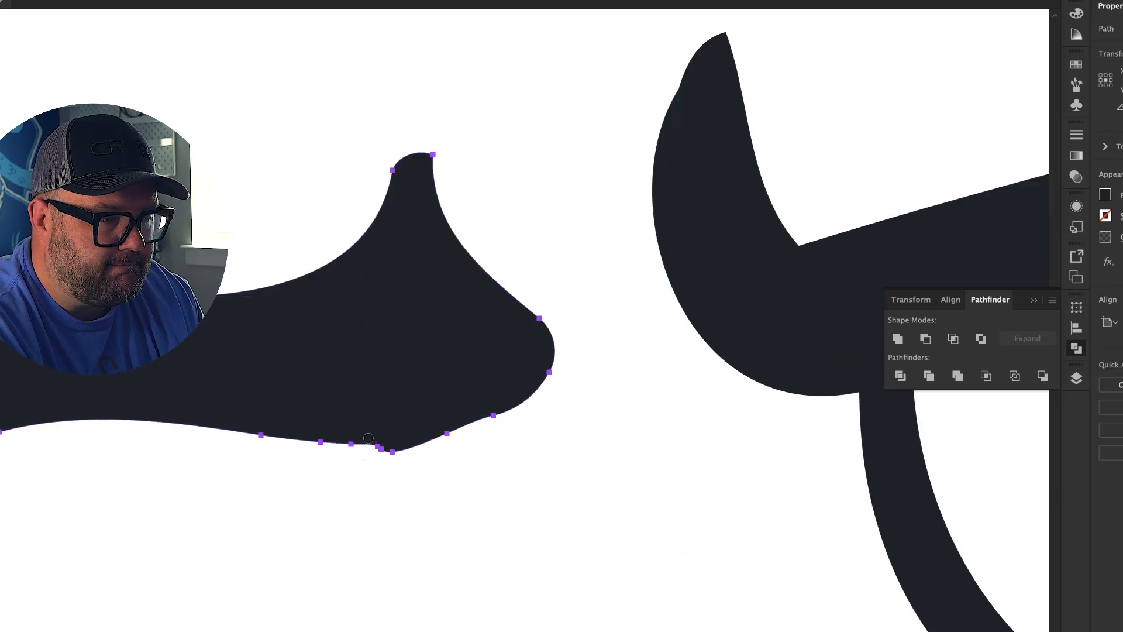
pyautogui.hscroll(-7, 266, 519)
pyautogui.scroll(-1, 266, 519)
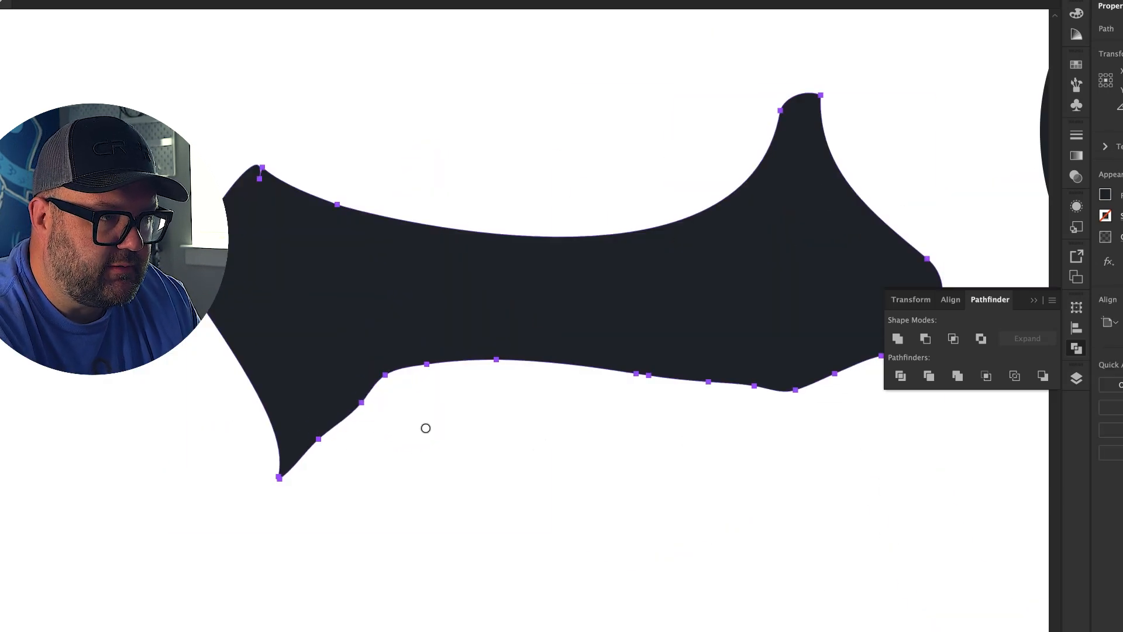
pyautogui.scroll(-5, 426, 428)
pyautogui.moveTo(321, 488); pyautogui.dragTo(533, 426)
# Create a new layer and paste the right eye's lower lid in place on it
pyautogui.press('v')
pyautogui.click(547, 426)
pyautogui.click(1076, 379)
pyautogui.click(1017, 509)
pyautogui.press('super+f')
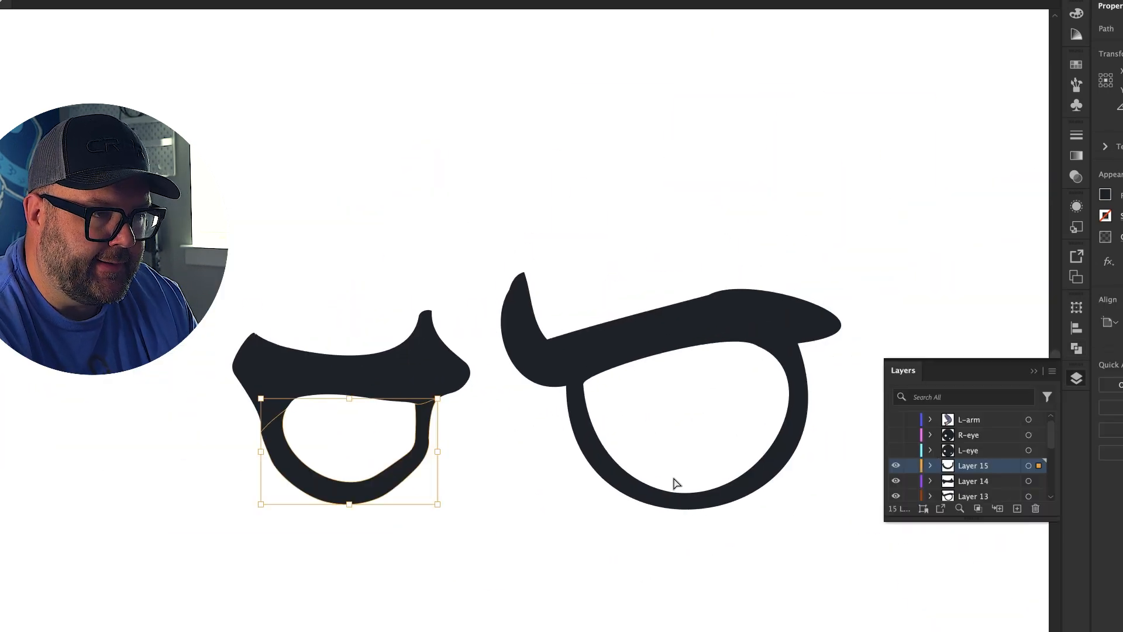
pyautogui.click(674, 478)
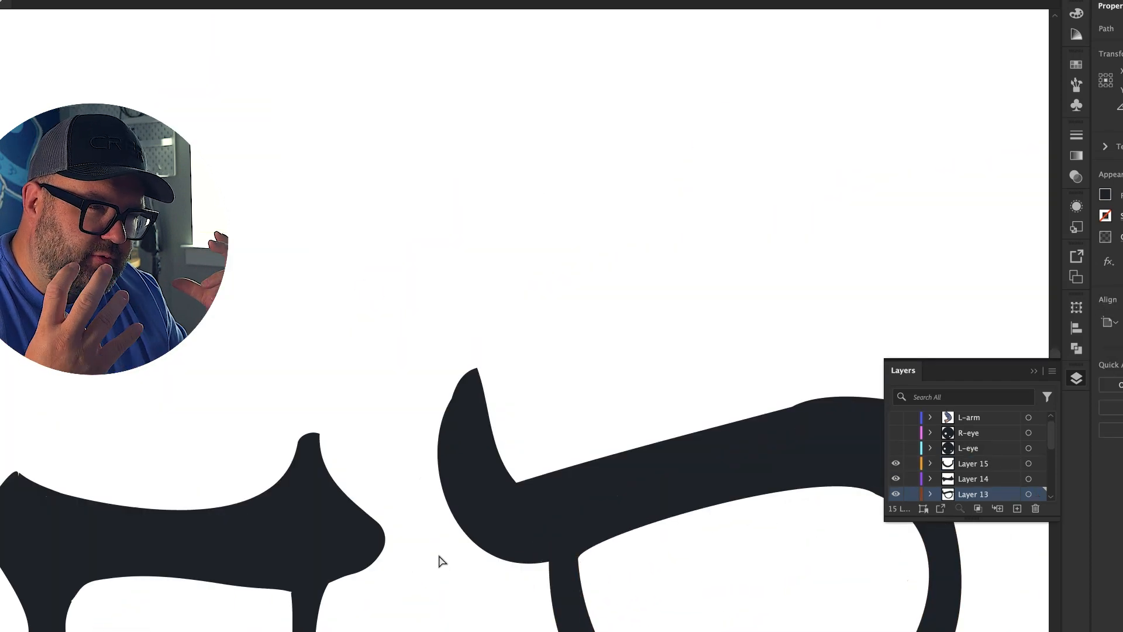
pyautogui.press('Delete')
pyautogui.moveTo(354, 577)
pyautogui.mouseDown()
pyautogui.moveTo(439, 523)
pyautogui.moveTo(368, 552)
pyautogui.mouseUp()
pyautogui.press('super+z')
pyautogui.press('super+z')
pyautogui.press('super+minus')
pyautogui.press('super+minus')
pyautogui.press('super+minus')
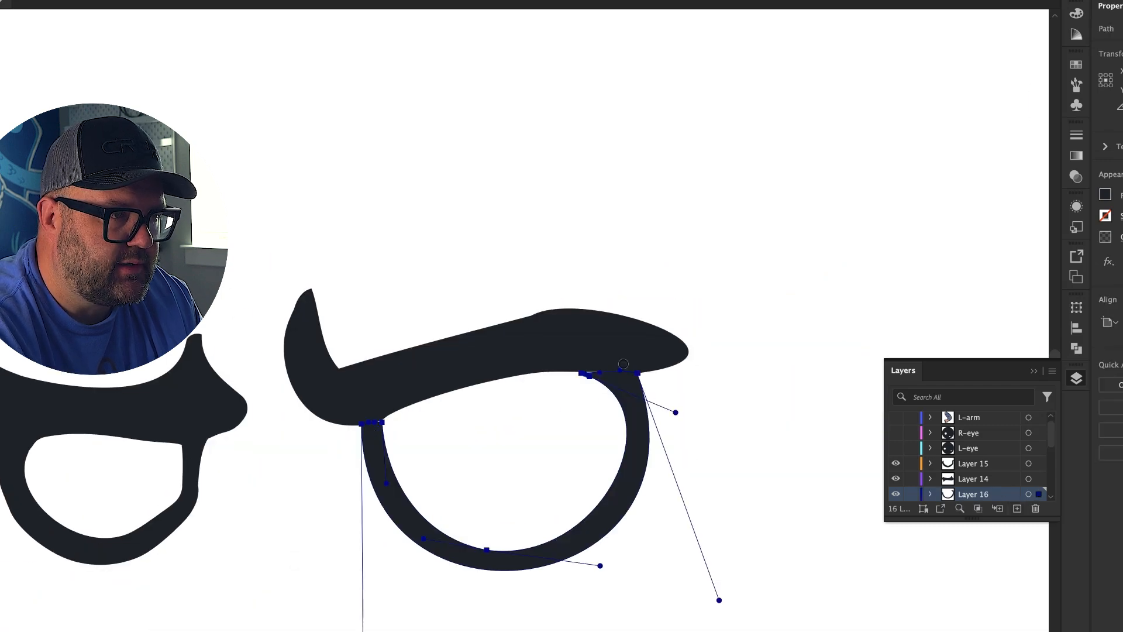
# Adjust the upper anchor points of the left eye's lower lid so it tucks under the brow
pyautogui.press('a')
pyautogui.moveTo(610, 372); pyautogui.dragTo(610, 360)
pyautogui.moveTo(504, 454); pyautogui.dragTo(358, 411)
pyautogui.moveTo(527, 424); pyautogui.dragTo(710, 386)
pyautogui.press('super+shift+a')
# Refine the left brow's contour and lower edge, and select the finished brow shape
pyautogui.moveTo(589, 344); pyautogui.dragTo(417, 271)
pyautogui.moveTo(319, 402); pyautogui.dragTo(457, 398)
pyautogui.click(262, 365)
pyautogui.click(665, 350)
pyautogui.press('super+shift+a')
pyautogui.moveTo(576, 398); pyautogui.dragTo(456, 398)
pyautogui.moveTo(524, 422); pyautogui.dragTo(661, 422)
pyautogui.click(535, 442)
pyautogui.moveTo(536, 443)
pyautogui.mouseDown()
pyautogui.moveTo(532, 455)
pyautogui.moveTo(416, 454)
pyautogui.mouseUp()
pyautogui.moveTo(676, 426); pyautogui.dragTo(363, 367)
pyautogui.press('v')
pyautogui.click(363, 358)
# Rename the four eye-part layers as L-brow, L-Low-LID, R-Brow and R-Low-LID to match their shapes
pyautogui.doubleClick(967, 495)
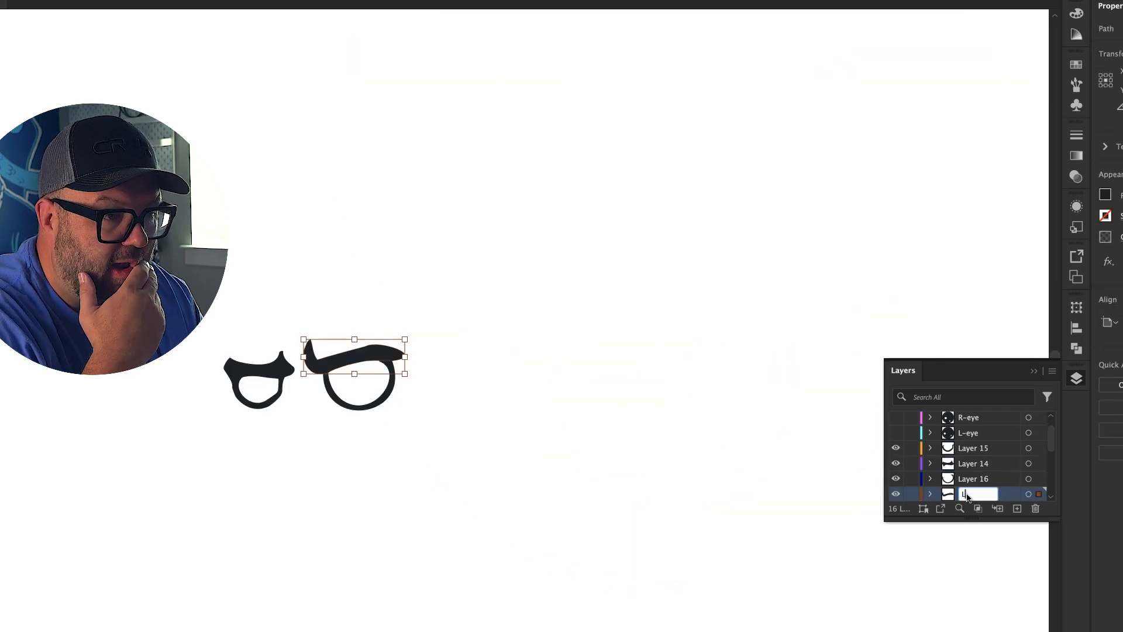
pyautogui.write('L-brow')
pyautogui.click(901, 478)
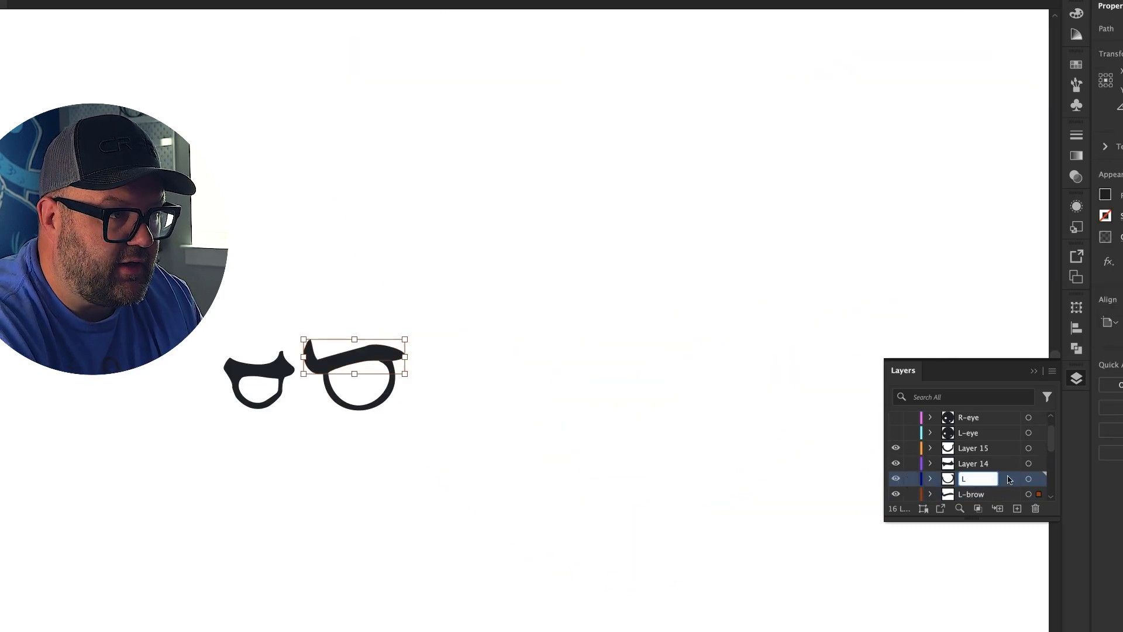
pyautogui.press('Escape')
pyautogui.click(975, 448)
pyautogui.click(974, 464)
pyautogui.doubleClick(972, 479)
pyautogui.press('super+v')
pyautogui.press('Up')
pyautogui.write('L')
pyautogui.doubleClick(976, 463)
pyautogui.press('super+v')
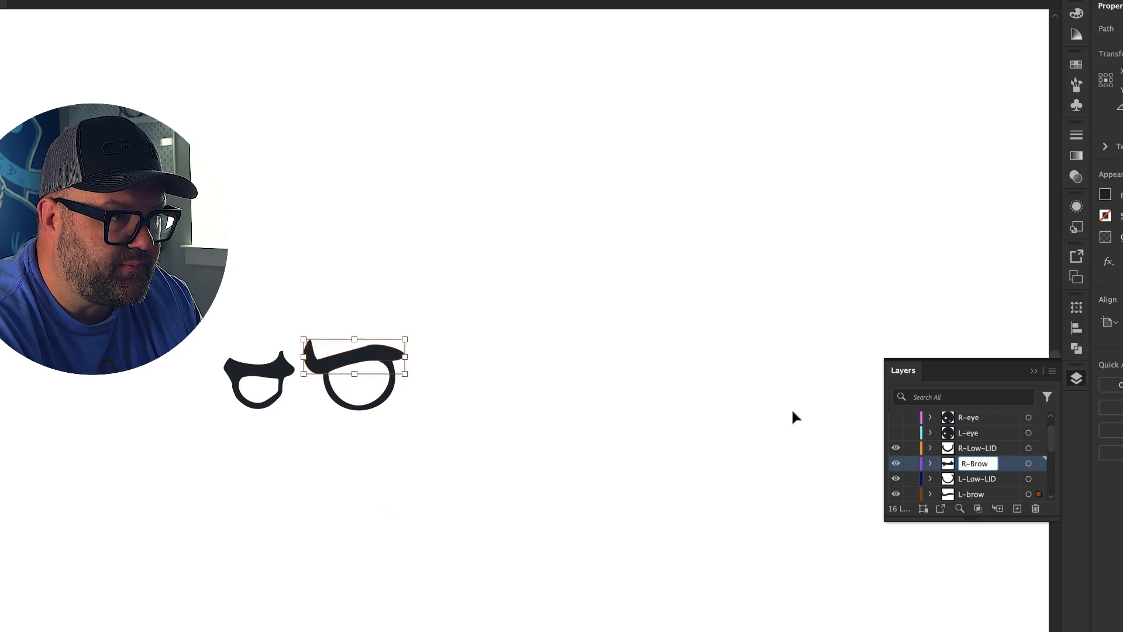
# Show the complete pig artwork again, and switch to After Effects to view the mask in pig-precomp
pyautogui.click(321, 404)
pyautogui.scroll(-2, 919, 471)
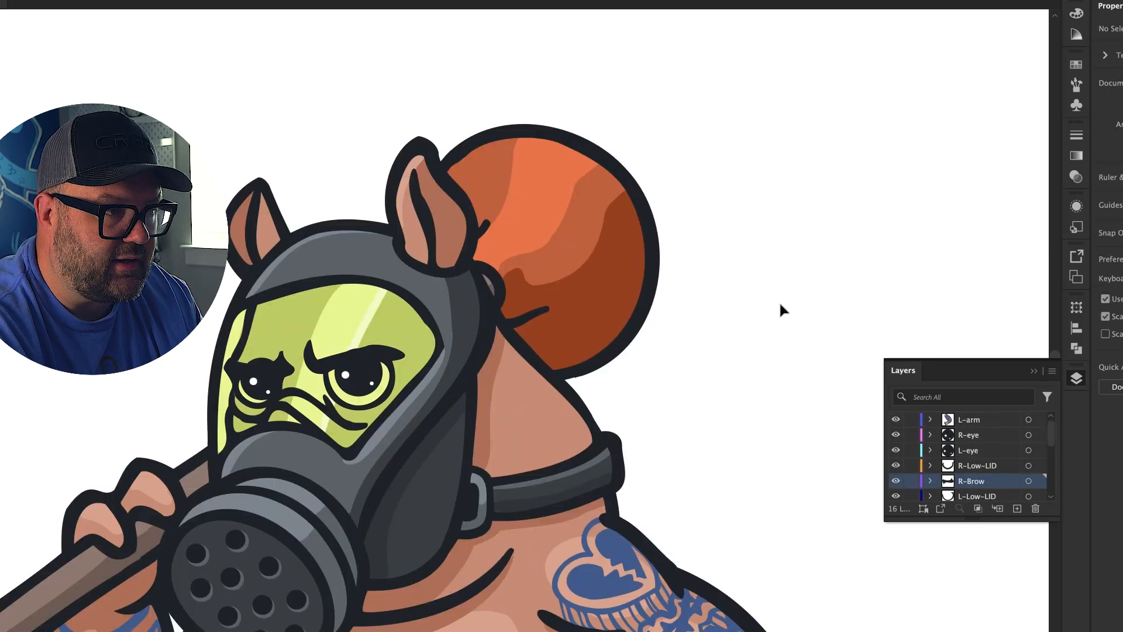
pyautogui.press('super+Tab')
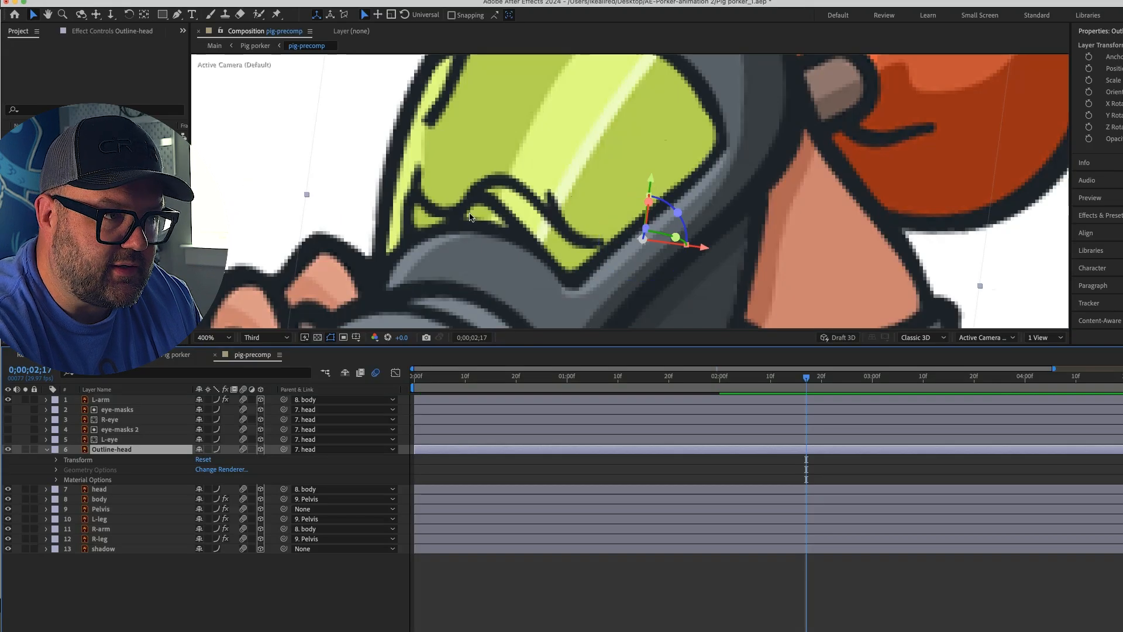
pyautogui.scroll(3, 491, 206)
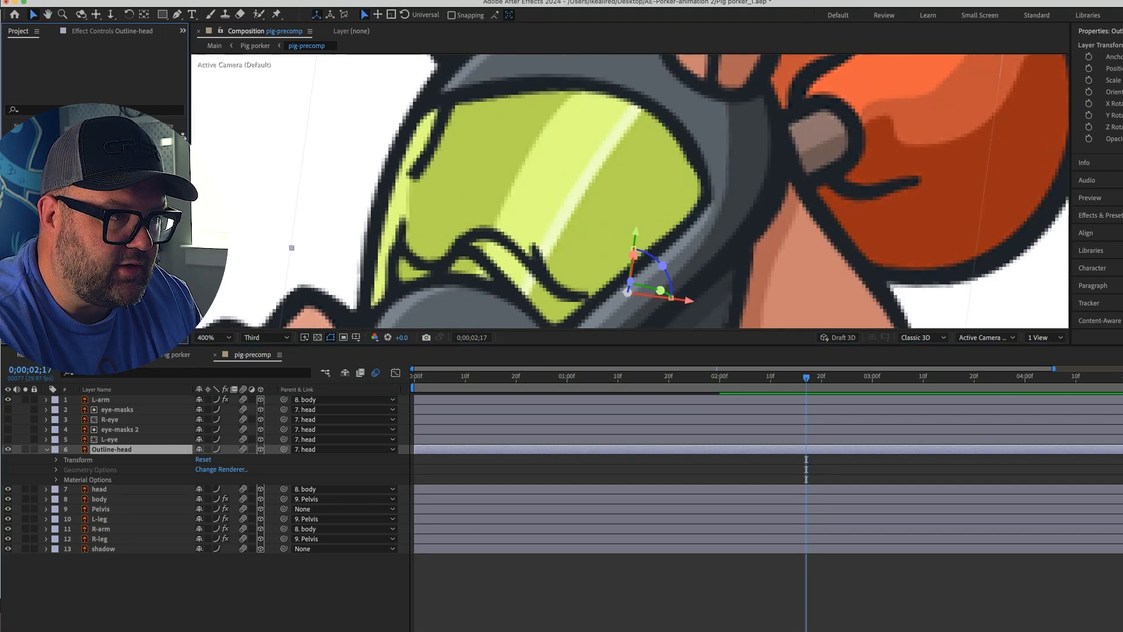
# Import Pig porker.ai into the project as a composition with Retain Layer Sizes
pyautogui.rightClick(99, 366)
pyautogui.moveTo(138, 379)
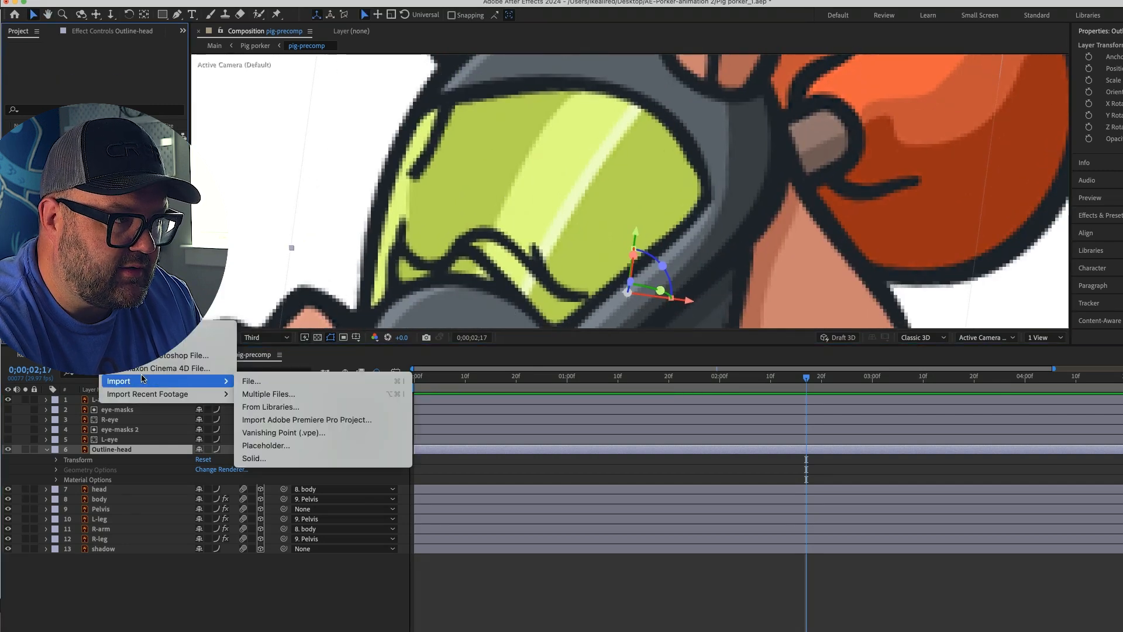
pyautogui.click(253, 379)
pyautogui.click(451, 123)
pyautogui.click(634, 404)
pyautogui.click(631, 416)
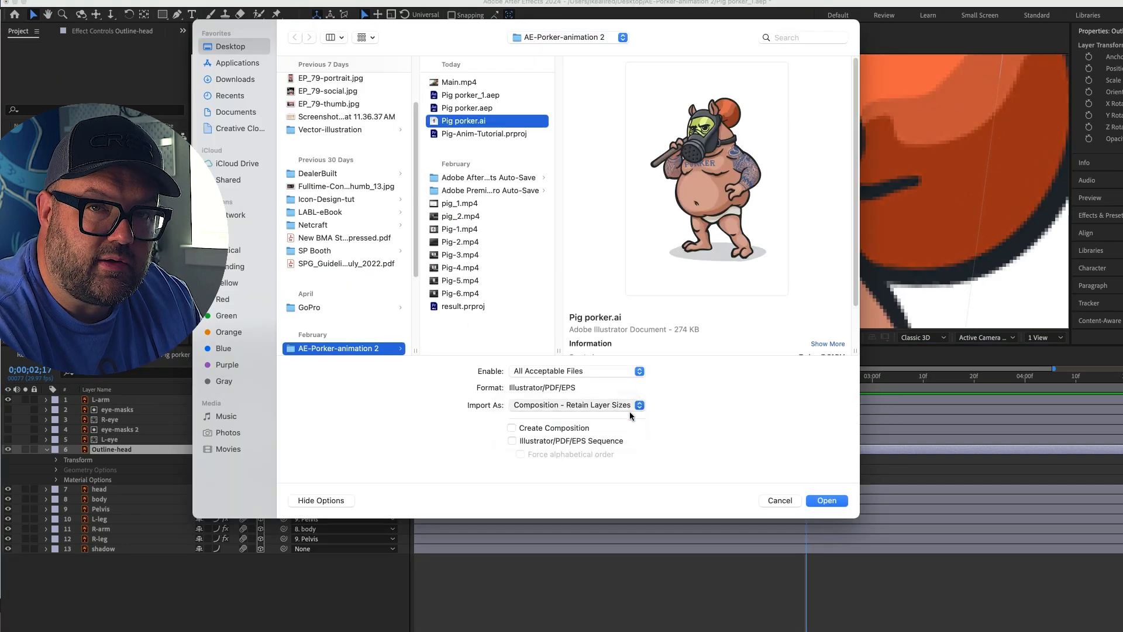
pyautogui.click(827, 500)
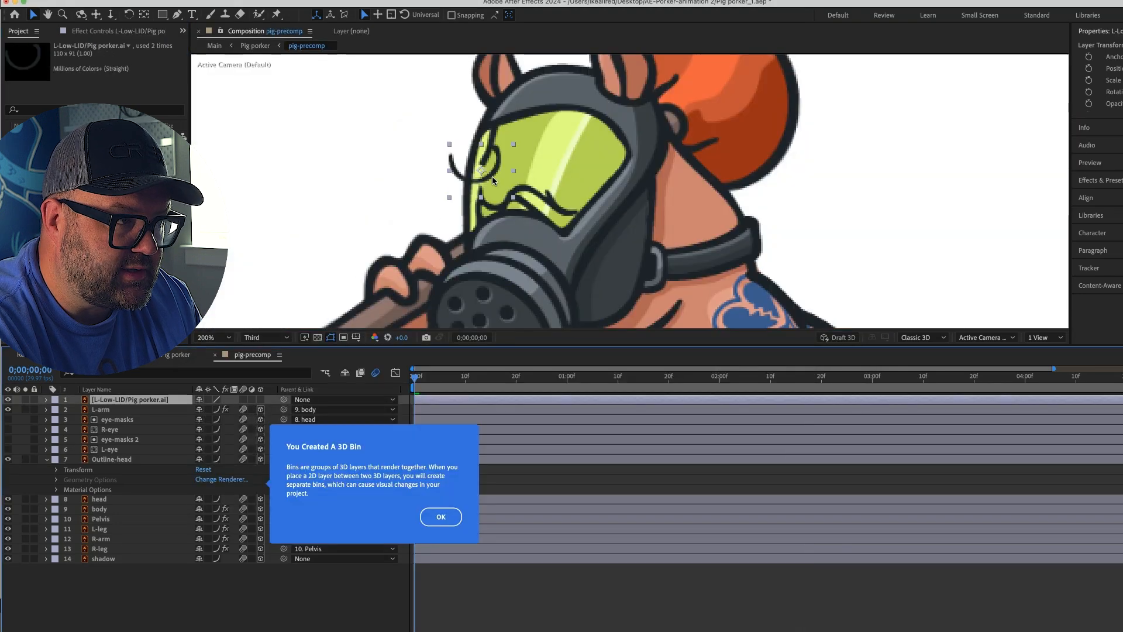
# Add the L-Low-LID and L-brow artwork to pig-precomp over the left eye, stacked between L-eye and Outline-head
pyautogui.click(441, 514)
pyautogui.moveTo(126, 400); pyautogui.dragTo(127, 453)
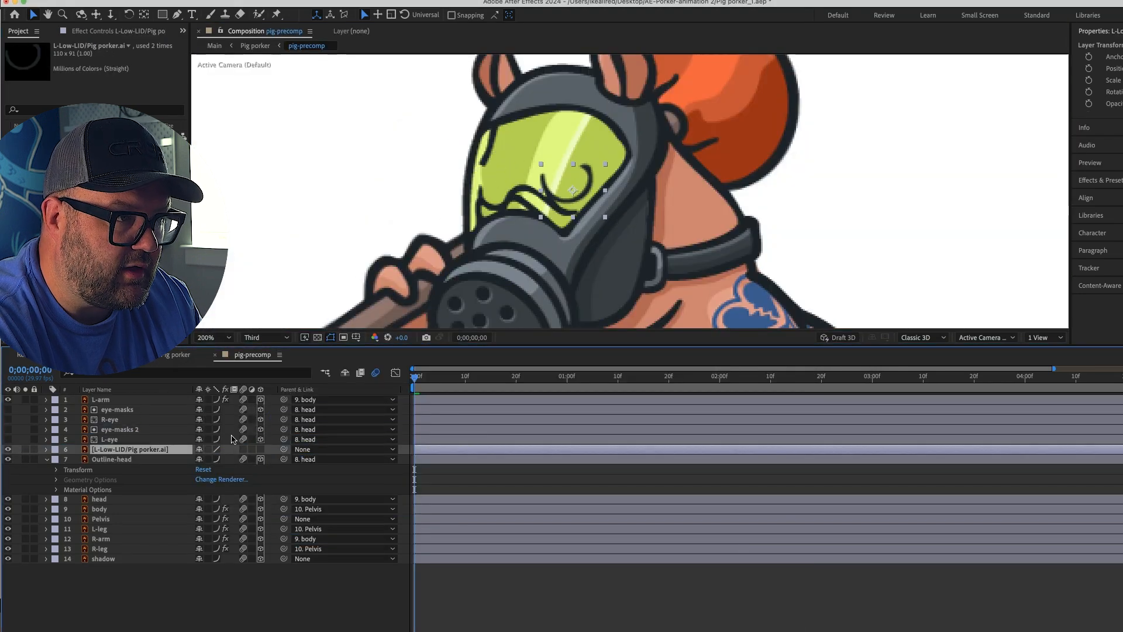
pyautogui.click(76, 222)
pyautogui.moveTo(76, 234); pyautogui.dragTo(570, 164)
pyautogui.moveTo(154, 400); pyautogui.dragTo(154, 454)
# Place the R-Brow artwork over the right eye, and nudge the left brow and lower lid together into alignment
pyautogui.moveTo(76, 246); pyautogui.dragTo(501, 172)
pyautogui.click(125, 459)
pyautogui.keyDown('shift'); pyautogui.click(130, 469); pyautogui.keyUp('shift')
pyautogui.moveTo(572, 165); pyautogui.dragTo(576, 169)
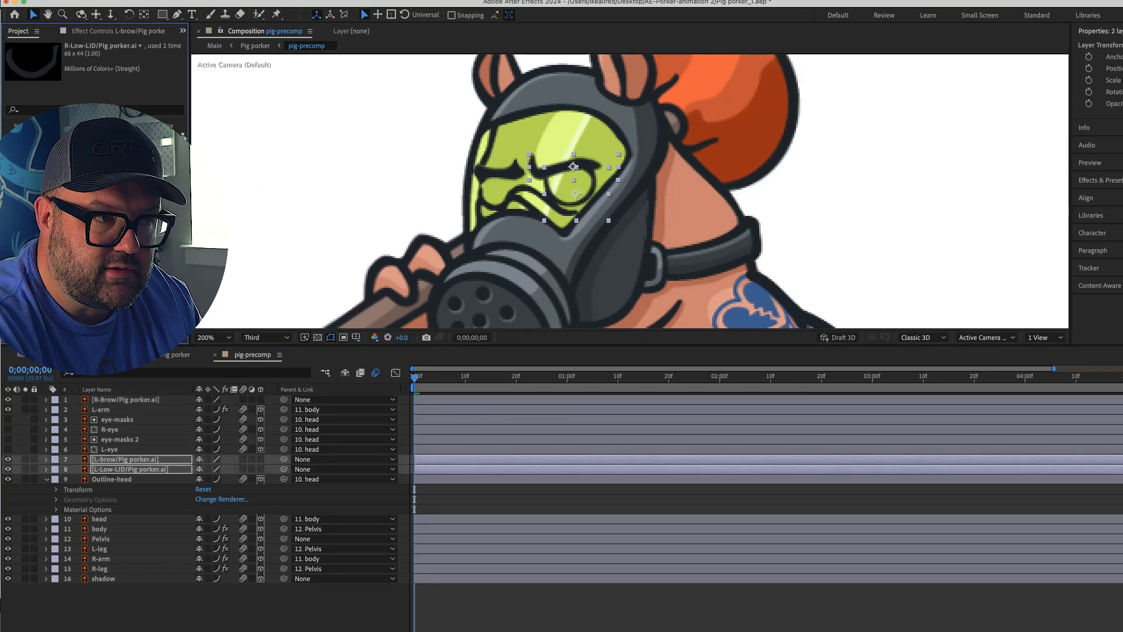
# Place four Puppet Advanced pins around the L-Low-LID shape at 0;00;02;10
pyautogui.click(276, 14)
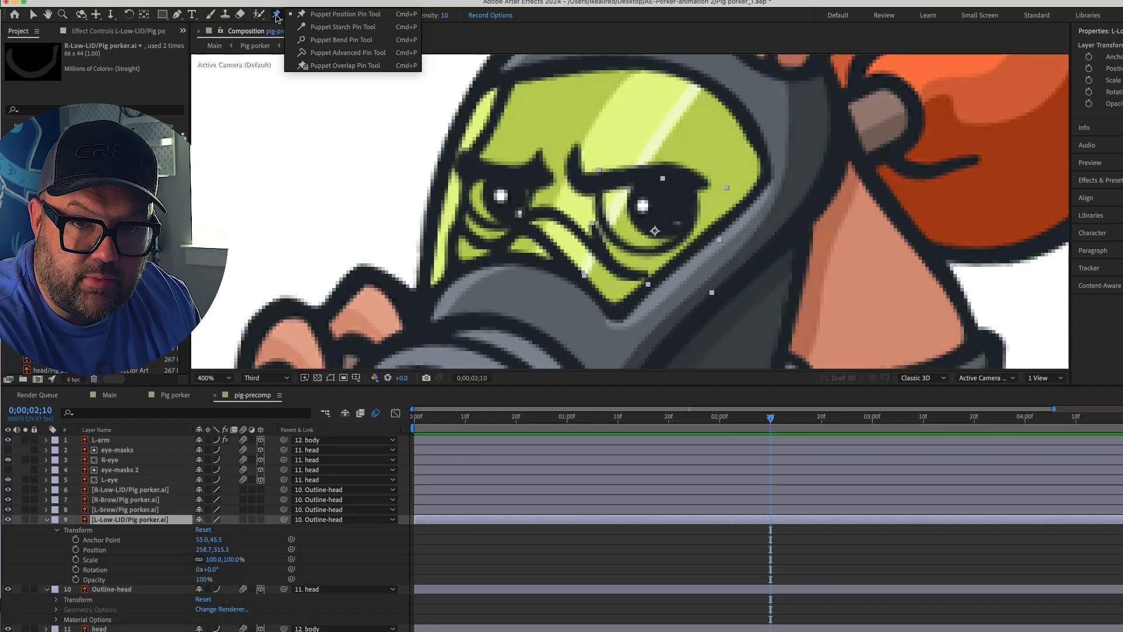
pyautogui.click(316, 52)
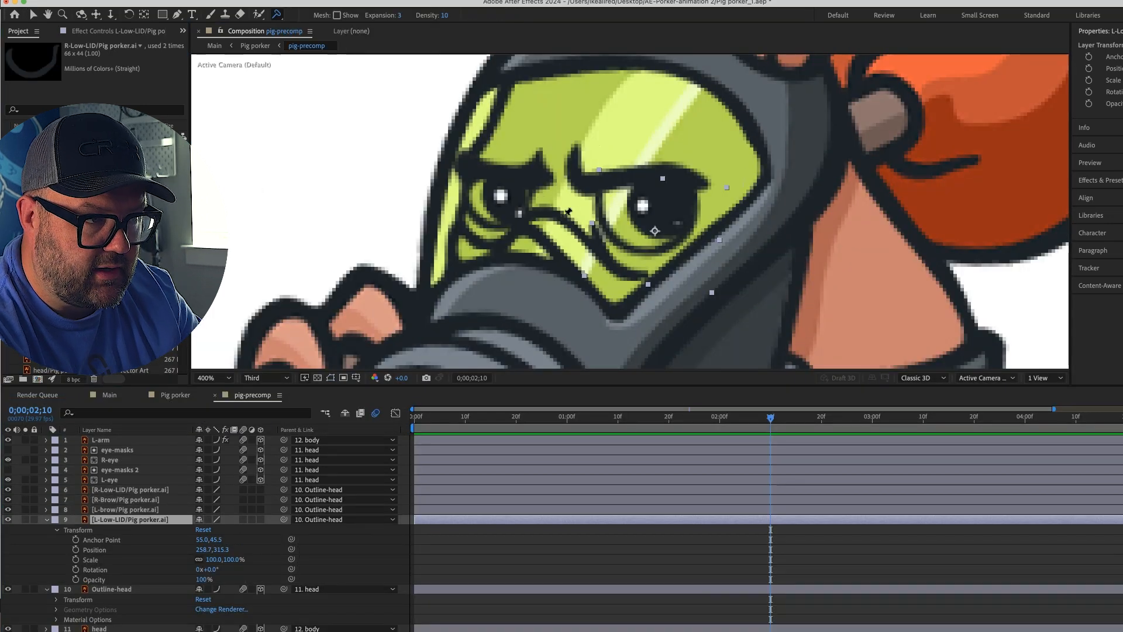
pyautogui.click(597, 192)
pyautogui.scroll(-10, 250, 585)
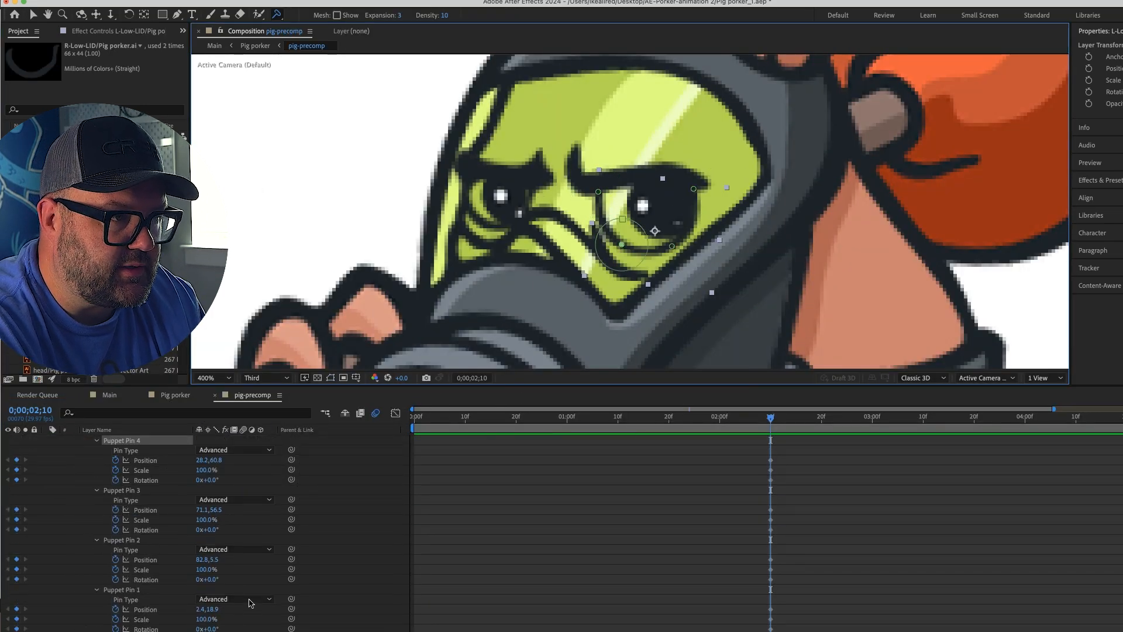
# Raise the two lower L-Low-LID pins at 0;00;02;15 to squint the lid, and hide the L-eye layer
pyautogui.click(780, 417)
pyautogui.click(796, 417)
pyautogui.moveTo(672, 245); pyautogui.dragTo(674, 220)
pyautogui.moveTo(621, 245); pyautogui.dragTo(672, 217)
pyautogui.scroll(-3, 175, 556)
pyautogui.scroll(8, 175, 556)
pyautogui.click(8, 470)
# Add Puppet pins to the L-brow layer at 0;00;02;10, and lower the brow at 0;00;02;15
pyautogui.press('pageup')
pyautogui.press('pageup')
pyautogui.press('pageup')
pyautogui.press('pageup')
pyautogui.press('pageup')
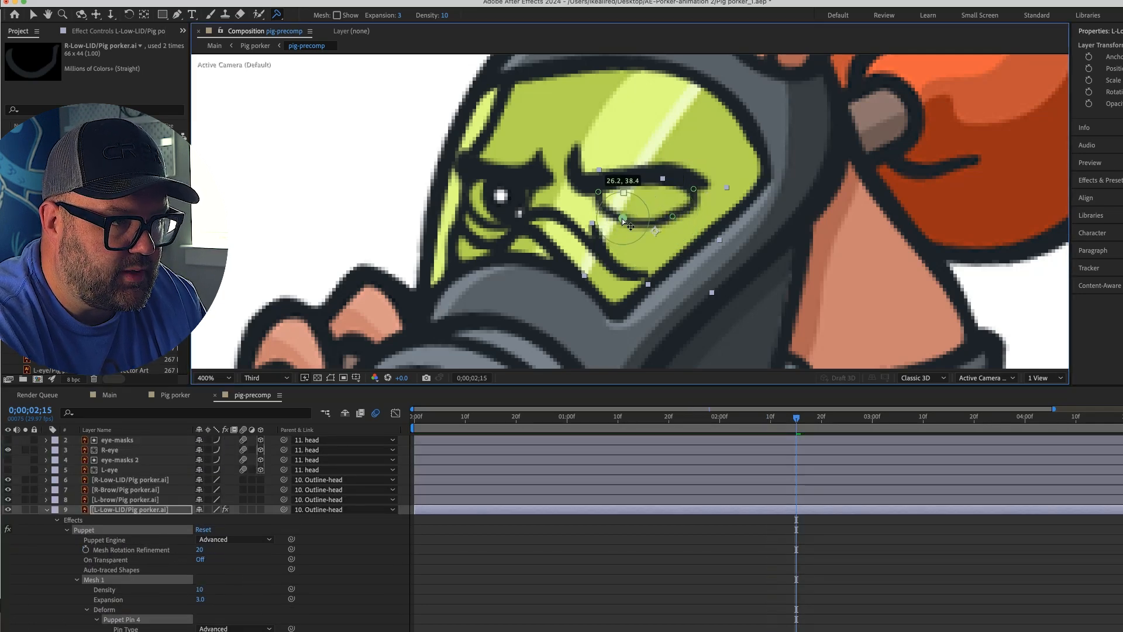
pyautogui.click(47, 509)
pyautogui.click(52, 510)
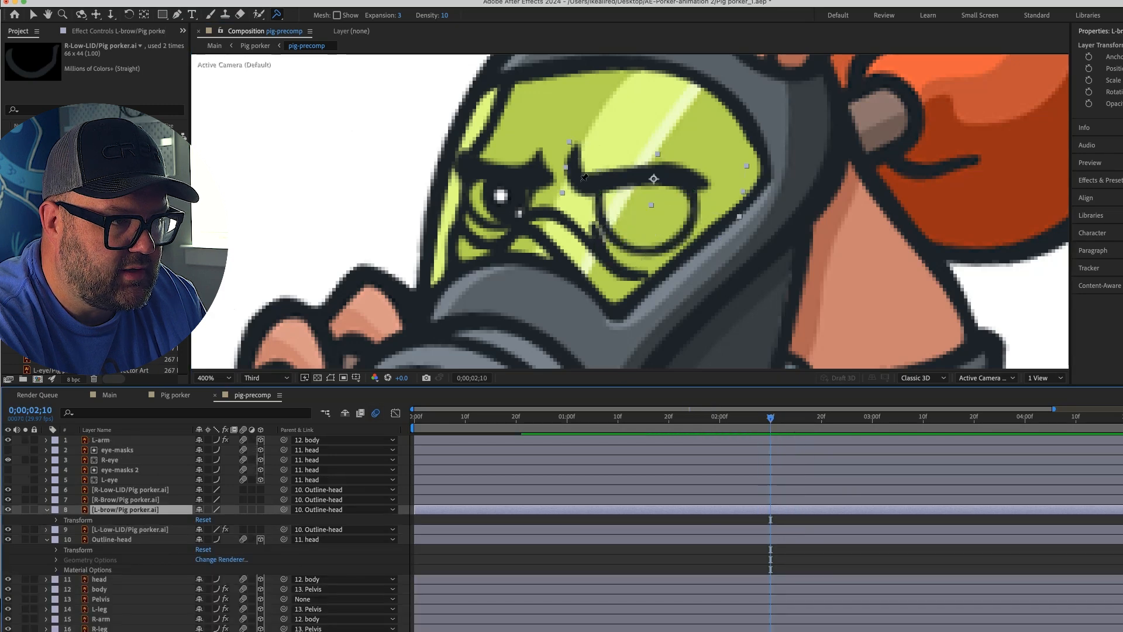
pyautogui.press('u')
pyautogui.press('pagedown')
pyautogui.press('pagedown')
pyautogui.press('pagedown')
pyautogui.press('pagedown')
pyautogui.press('pagedown')
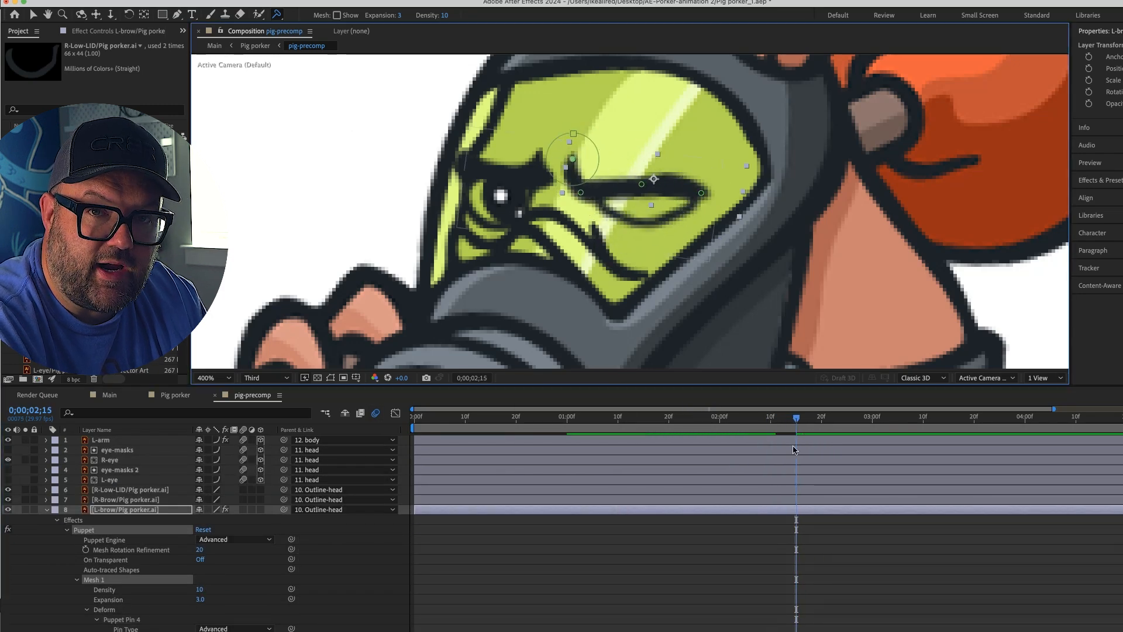
# Raise the L-Low-LID pins further at 0;00;02;15 so the lid meets the lowered left brow
pyautogui.click(862, 418)
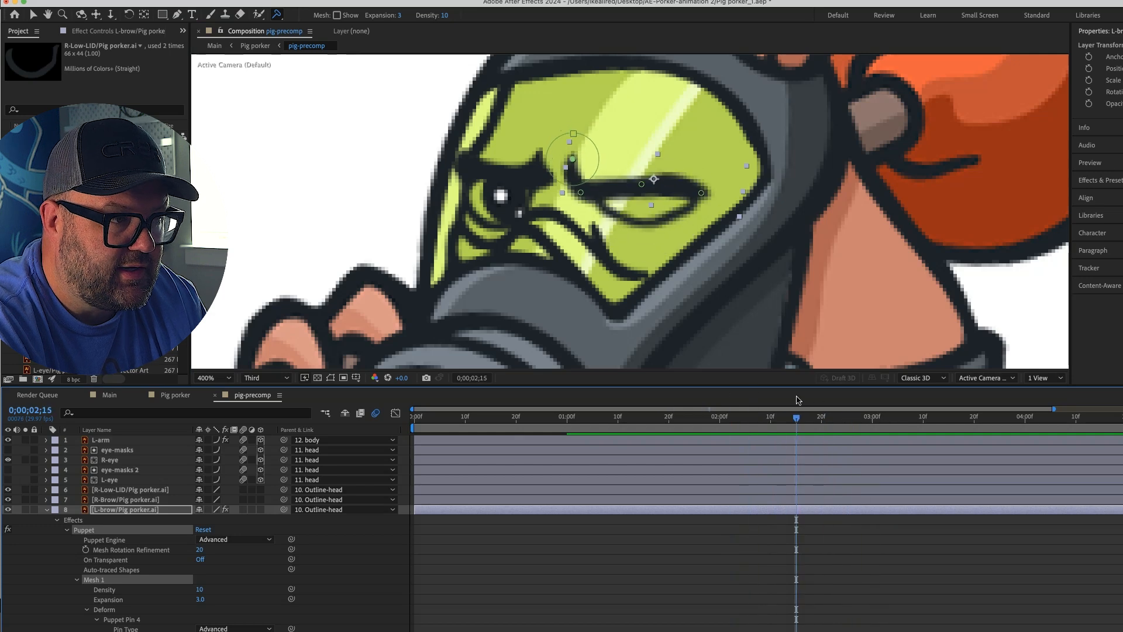
pyautogui.scroll(-8, 247, 592)
pyautogui.scroll(8, 276, 537)
pyautogui.press('u')
pyautogui.click(157, 518)
pyautogui.click(46, 520)
pyautogui.scroll(-8, 139, 566)
pyautogui.click(141, 569)
pyautogui.moveTo(622, 215); pyautogui.dragTo(621, 191)
pyautogui.moveTo(669, 218); pyautogui.dragTo(669, 187)
pyautogui.moveTo(598, 192); pyautogui.dragTo(594, 188)
pyautogui.moveTo(796, 417); pyautogui.dragTo(770, 415)
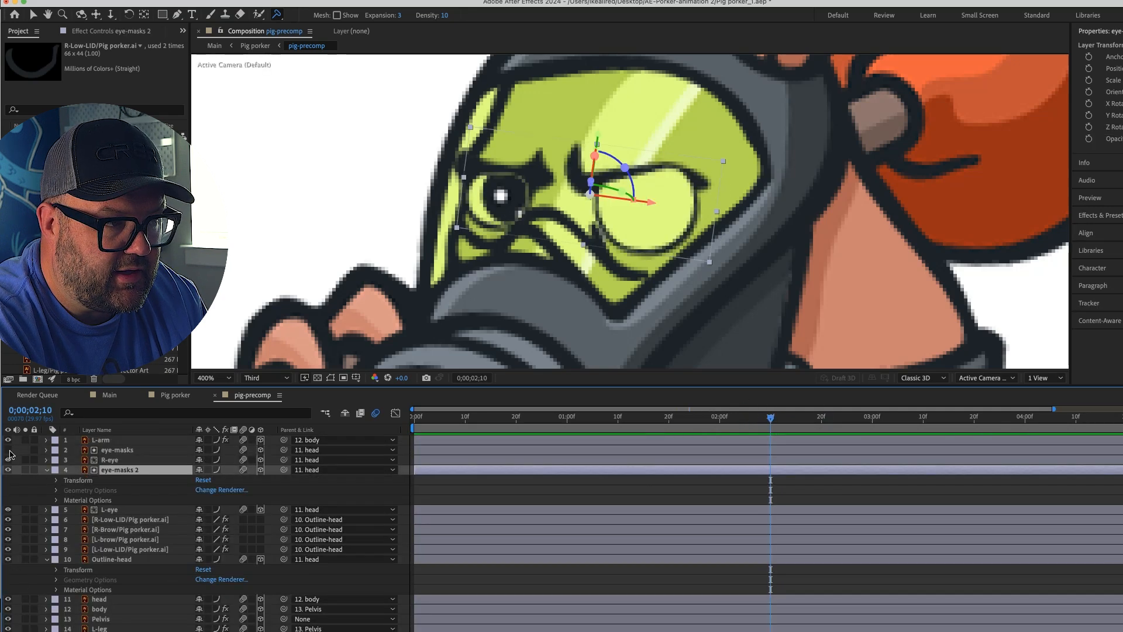
# Show the eye masks, pin the left eye's shape in eye-masks 2, and raise its bottom pin at 0;00;02;15
pyautogui.click(8, 450)
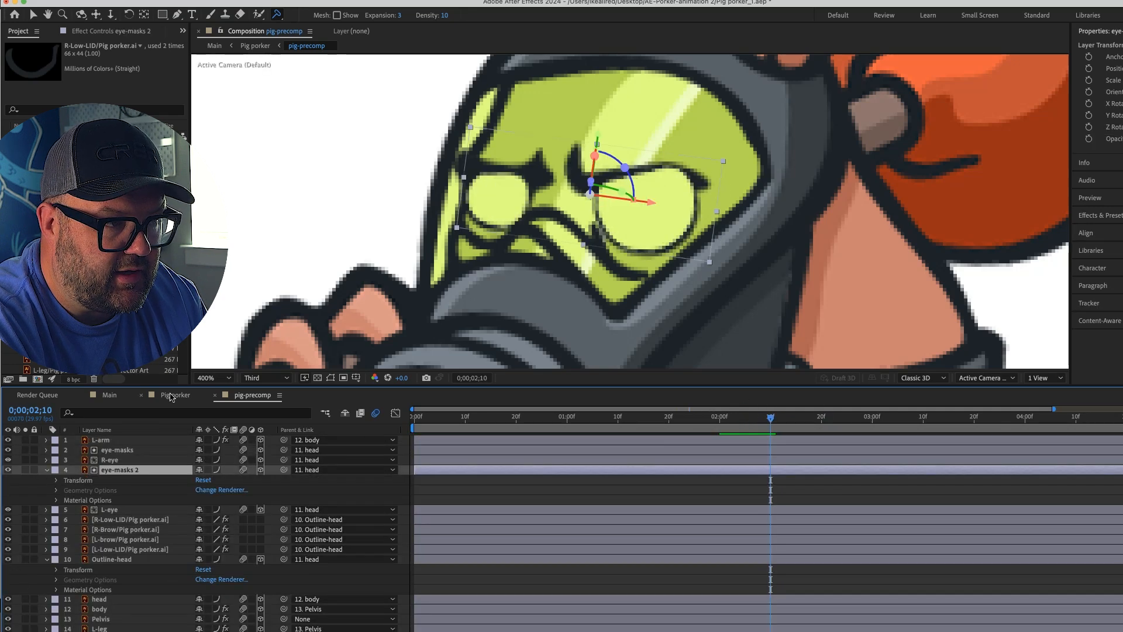
pyautogui.click(644, 249)
pyautogui.click(623, 179)
pyautogui.click(670, 169)
pyautogui.moveTo(770, 418); pyautogui.dragTo(796, 418)
pyautogui.moveTo(645, 250); pyautogui.dragTo(646, 221)
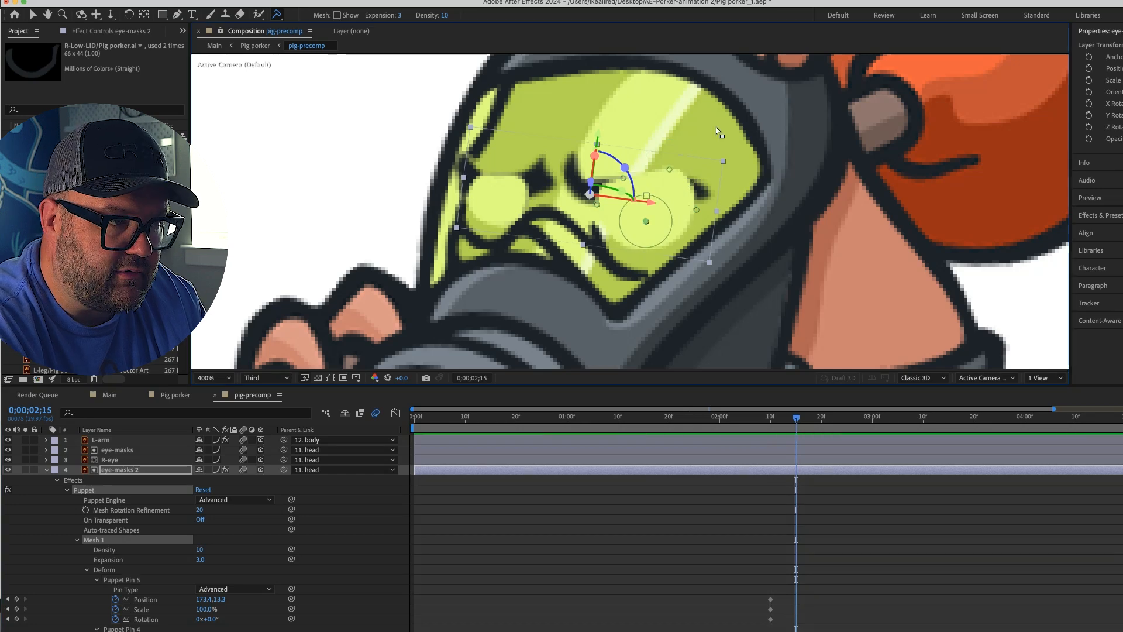
# Pull the upper eye-masks 2 pins down at 0;00;02;15 to flatten the left eye mask, and hide eye-masks
pyautogui.click(89, 502)
pyautogui.scroll(-2, 88, 526)
pyautogui.click(86, 549)
pyautogui.click(56, 569)
pyautogui.scroll(-3, 120, 561)
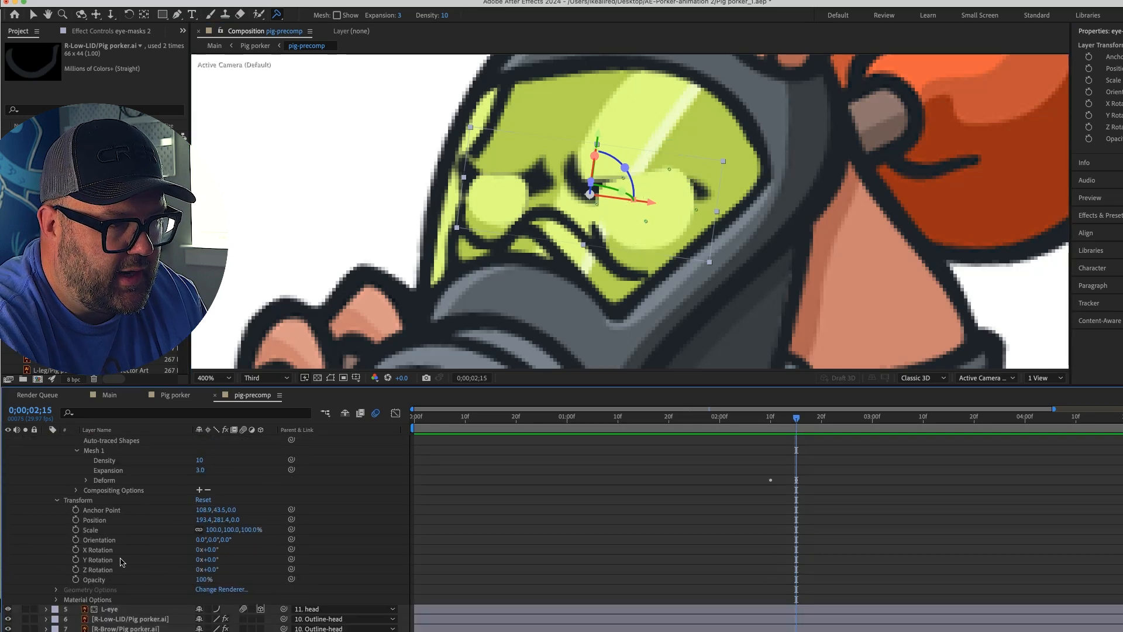
pyautogui.scroll(5, 121, 561)
pyautogui.moveTo(673, 173); pyautogui.dragTo(651, 191)
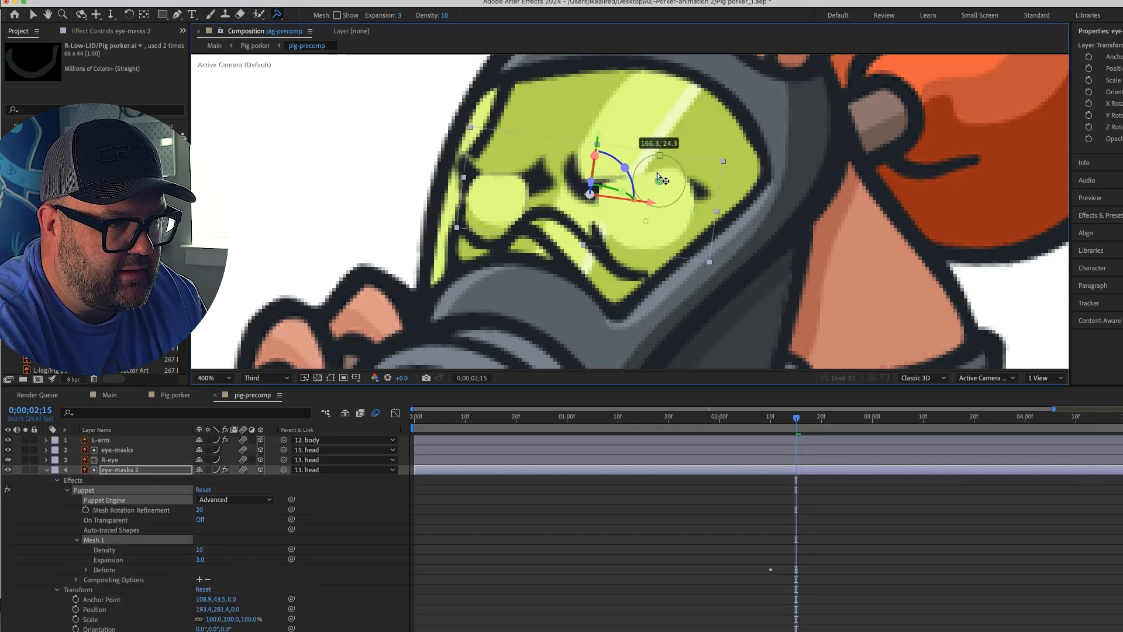
pyautogui.click(8, 450)
pyautogui.moveTo(655, 187); pyautogui.dragTo(663, 193)
pyautogui.moveTo(623, 178); pyautogui.dragTo(623, 189)
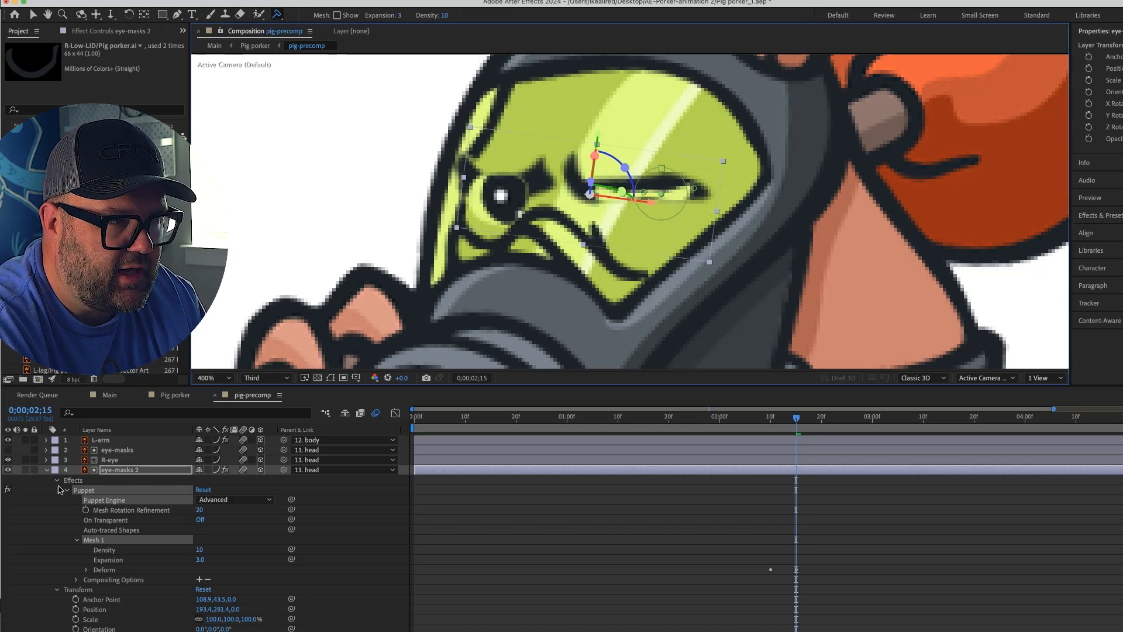
# Hide R-eye, show eye-masks, and place Puppet pins around the right eye's mask at 0;00;02;10
pyautogui.click(767, 419)
pyautogui.click(8, 459)
pyautogui.click(8, 450)
pyautogui.click(117, 450)
pyautogui.click(493, 224)
pyautogui.click(524, 209)
pyautogui.click(468, 205)
# Squash the right eye's mask into a narrow slit at 0;00;02;15 by moving its Puppet pins
pyautogui.moveTo(770, 421); pyautogui.dragTo(796, 421)
pyautogui.moveTo(524, 209); pyautogui.dragTo(495, 192)
pyautogui.moveTo(468, 204); pyautogui.dragTo(483, 186)
pyautogui.moveTo(520, 175); pyautogui.dragTo(520, 185)
pyautogui.moveTo(495, 192); pyautogui.dragTo(498, 187)
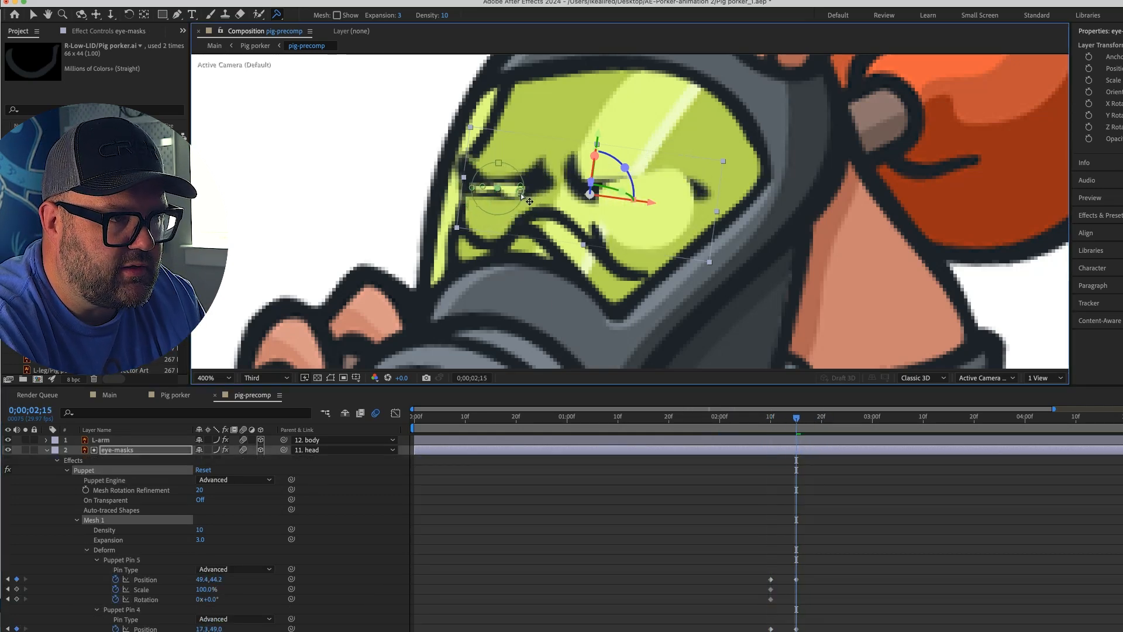
# Hide eye-masks, show R-eye again, collapse the mask layers, and scrub through the eye closing
pyautogui.click(47, 450)
pyautogui.click(8, 449)
pyautogui.click(8, 459)
pyautogui.click(46, 470)
pyautogui.click(33, 15)
pyautogui.click(865, 275)
pyautogui.moveTo(796, 418); pyautogui.dragTo(895, 397)
pyautogui.moveTo(800, 398); pyautogui.dragTo(796, 396)
# Nudge the inner-corner pin of the right eye's mask slightly upward at 0;00;02;15, and hide eye-masks again
pyautogui.click(9, 450)
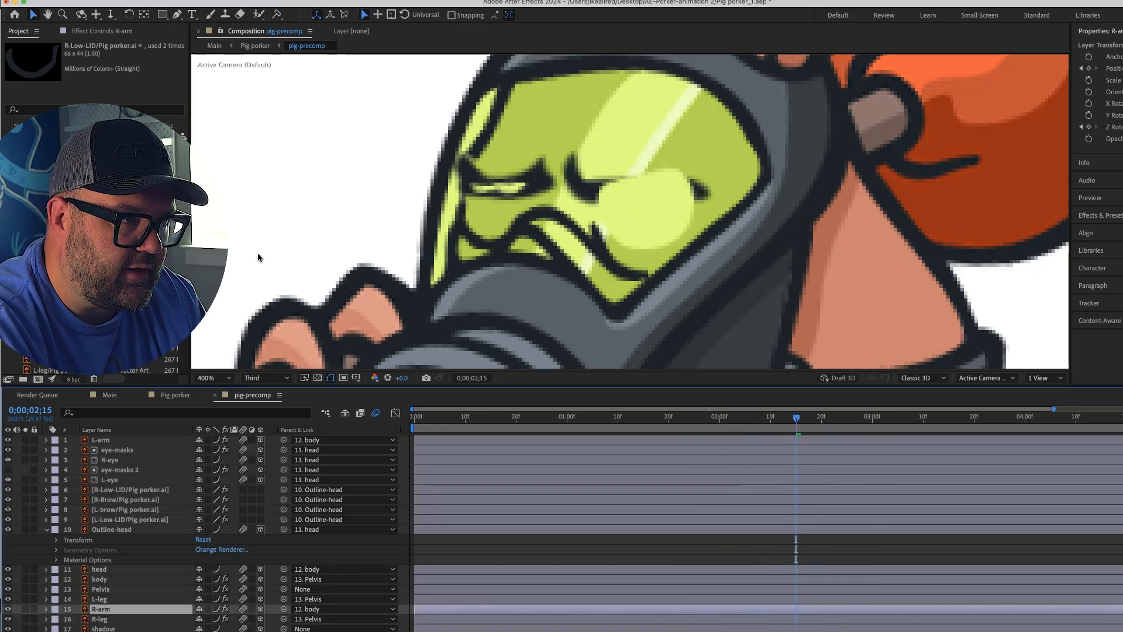
pyautogui.click(56, 540)
pyautogui.click(56, 540)
pyautogui.click(47, 529)
pyautogui.click(47, 450)
pyautogui.scroll(-10, 116, 507)
pyautogui.click(119, 451)
pyautogui.moveTo(520, 192); pyautogui.dragTo(519, 185)
pyautogui.click(521, 184)
pyautogui.scroll(8, 84, 487)
pyautogui.scroll(10, 86, 488)
pyautogui.click(46, 450)
pyautogui.click(8, 450)
# Zoom out on the pig and play back the eye-closing animation in pig-precomp
pyautogui.click(866, 275)
pyautogui.moveTo(796, 418); pyautogui.dragTo(748, 418)
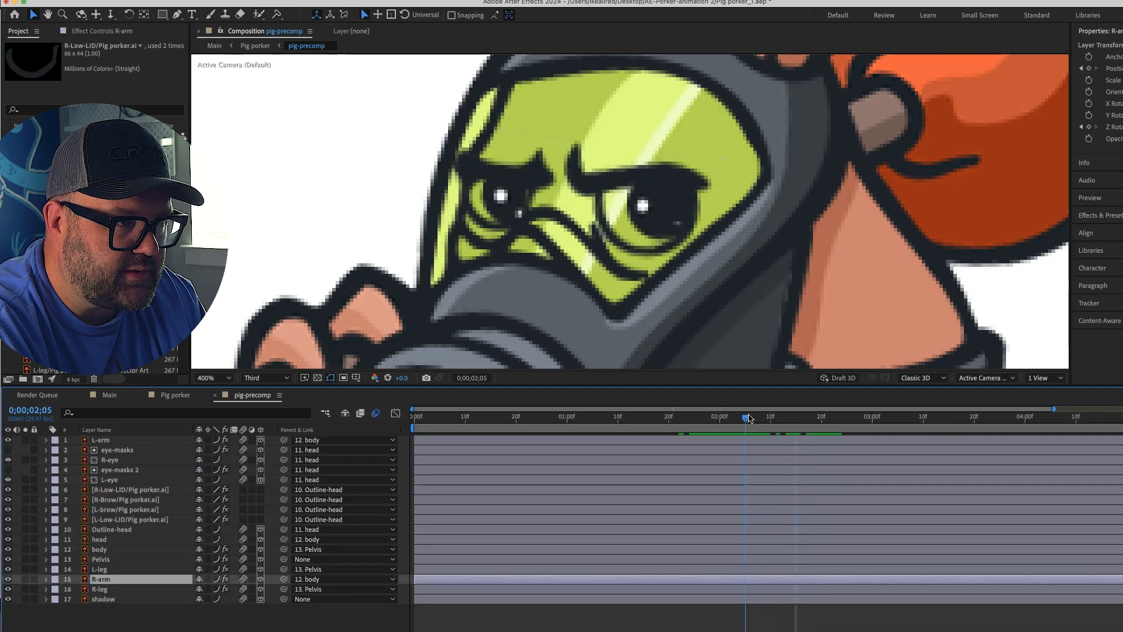
pyautogui.scroll(-3, 790, 281)
pyautogui.click(913, 234)
pyautogui.press('space')
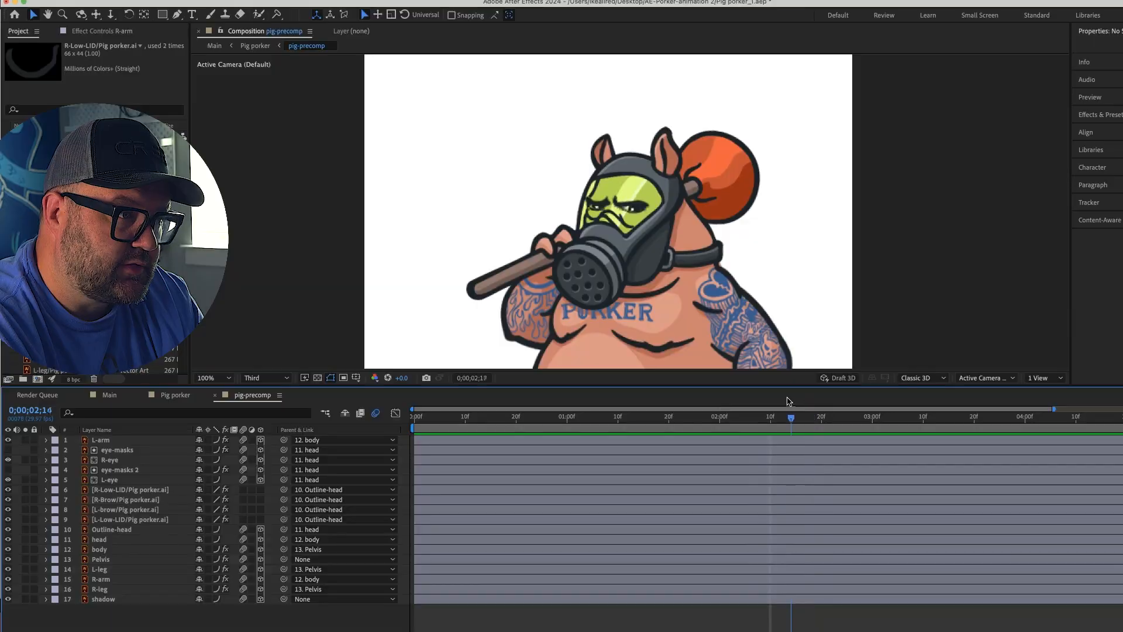
# Retime the brow and lower-lid pin keyframes so the eyes close at 0;00;02;12 and reopen at 0;00;02;14
pyautogui.click(46, 490)
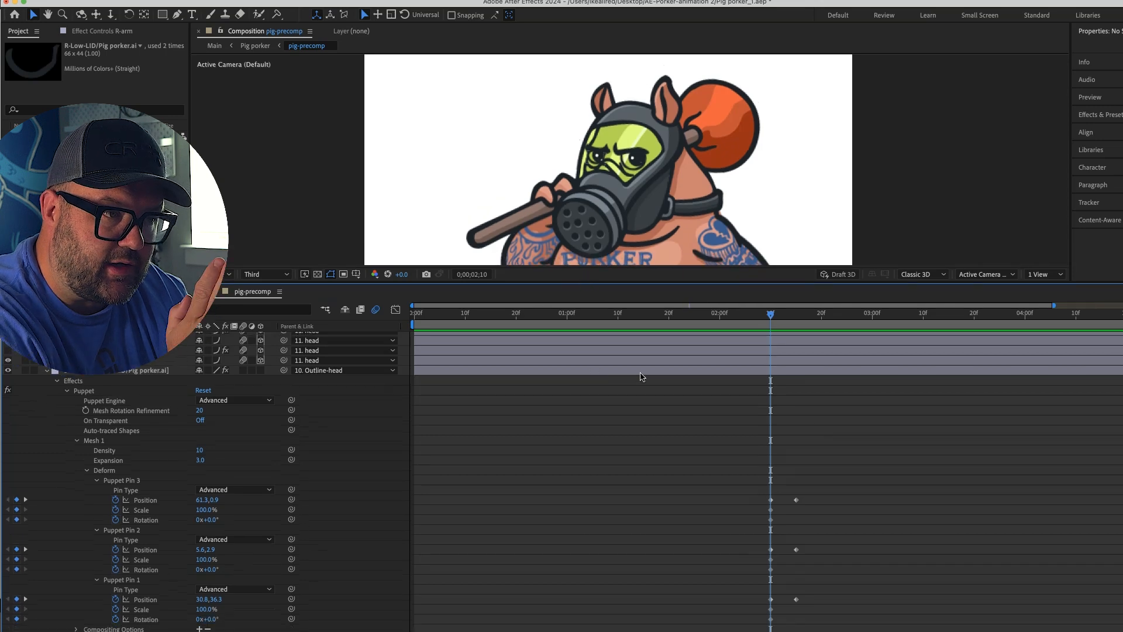
pyautogui.moveTo(848, 456); pyautogui.dragTo(799, 604)
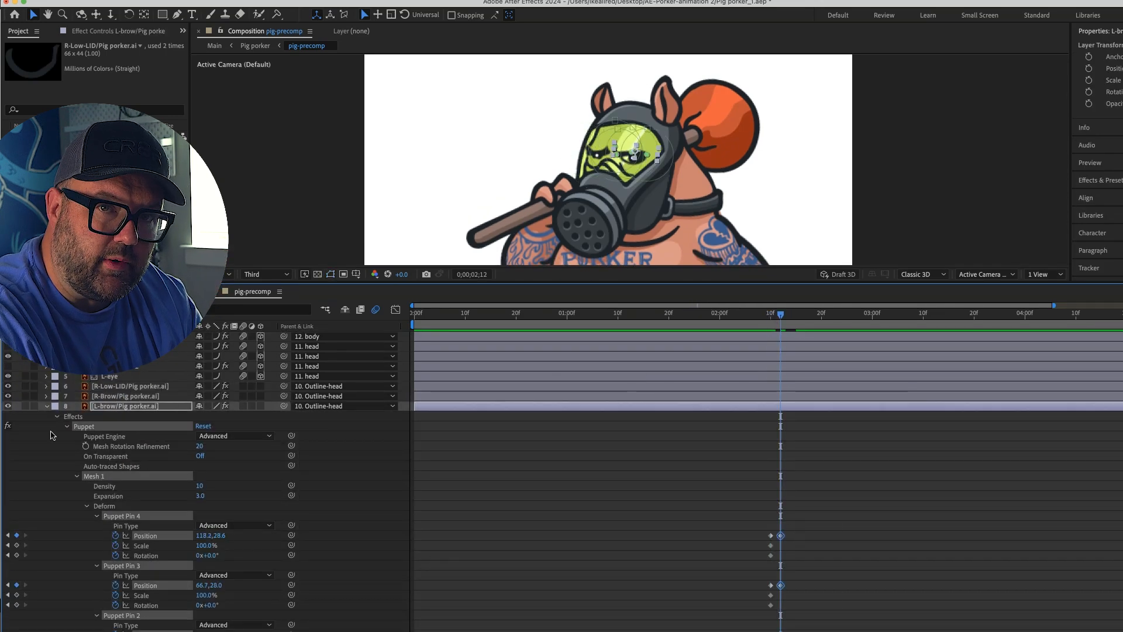
pyautogui.moveTo(863, 479); pyautogui.dragTo(762, 629)
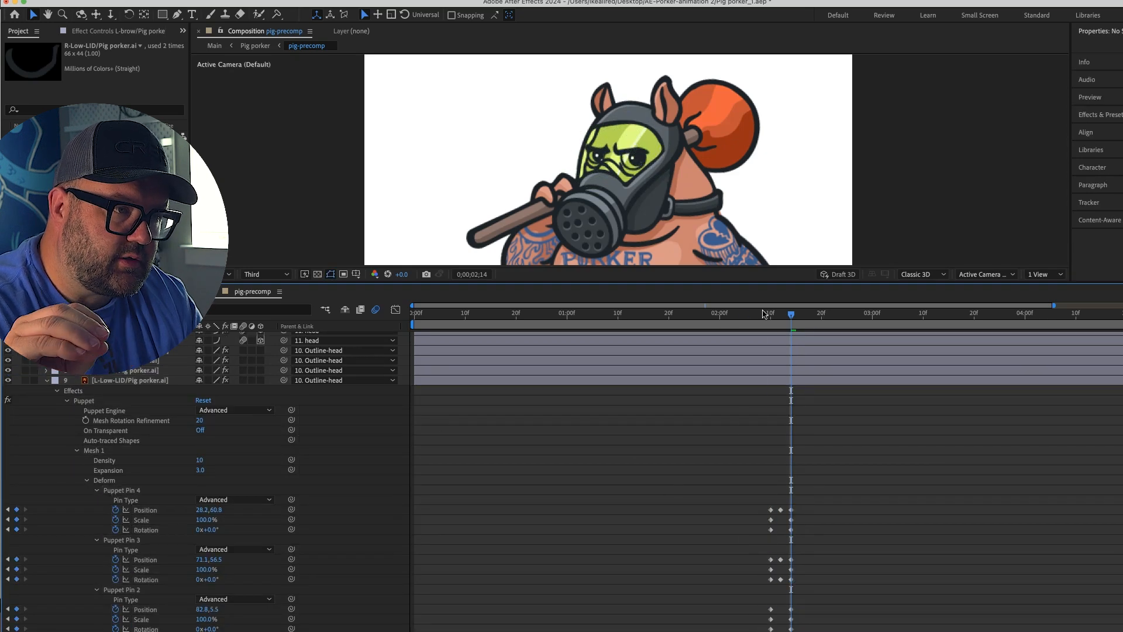
pyautogui.click(823, 325)
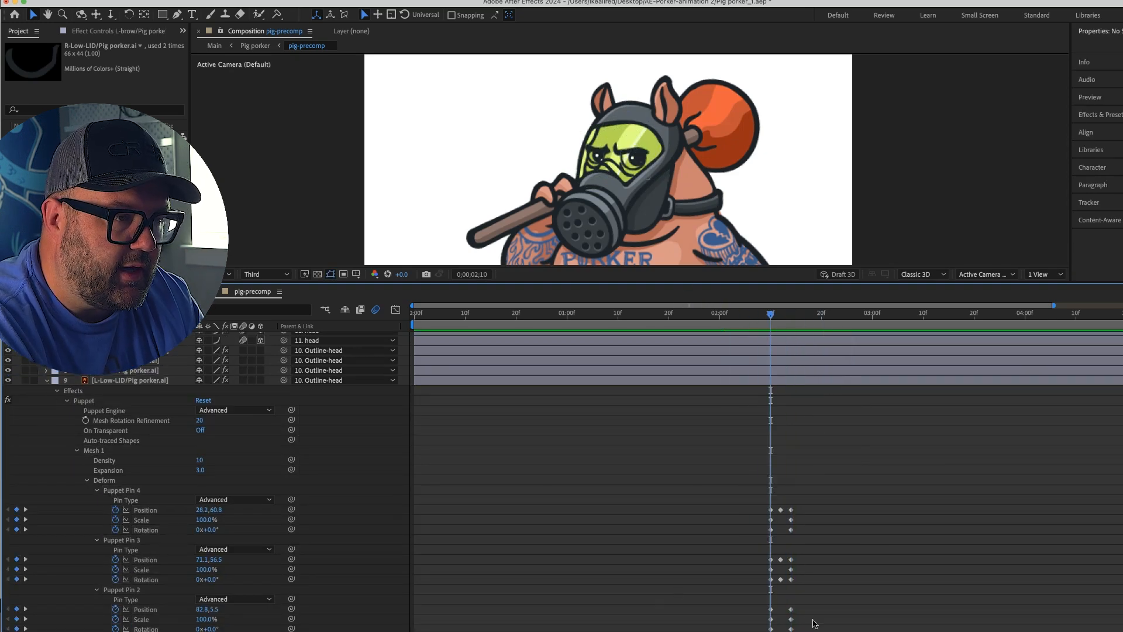
pyautogui.click(119, 590)
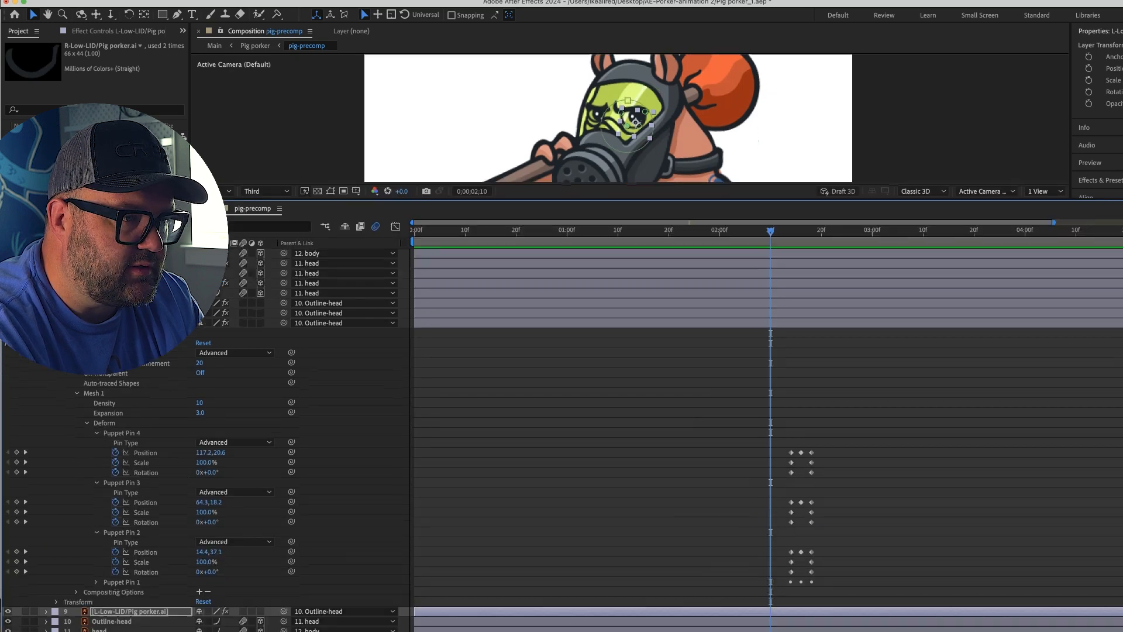
pyautogui.click(795, 249)
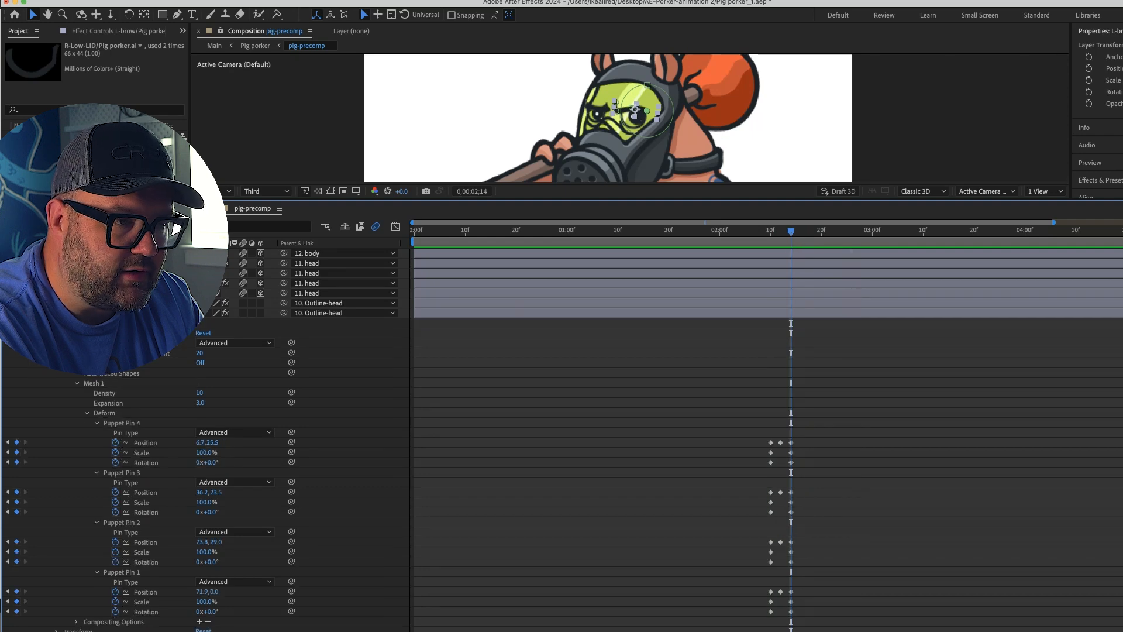
# Delete the Scale and Rotation keyframes from the Puppet pins of the L-brow and R-Low-LID layers
pyautogui.moveTo(803, 448); pyautogui.dragTo(754, 472)
pyautogui.press('Delete')
pyautogui.moveTo(802, 497); pyautogui.dragTo(754, 571)
pyautogui.press('Delete')
pyautogui.press('Delete')
pyautogui.moveTo(802, 597); pyautogui.dragTo(755, 620)
pyautogui.press('Delete')
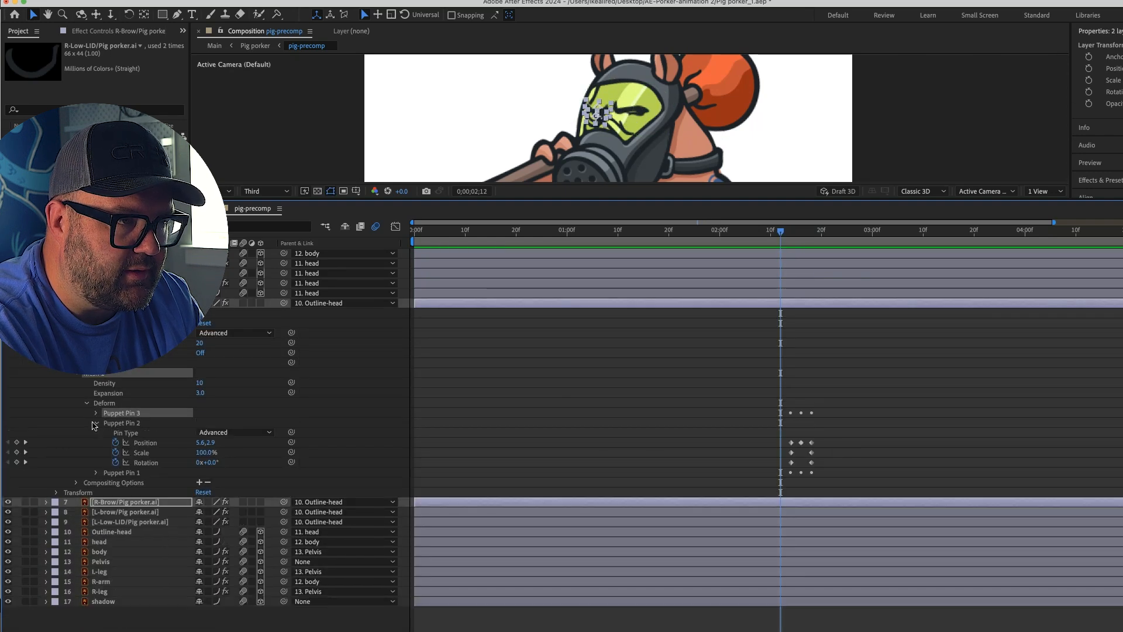
pyautogui.moveTo(841, 498); pyautogui.dragTo(784, 517)
pyautogui.press('Delete')
pyautogui.click(756, 232)
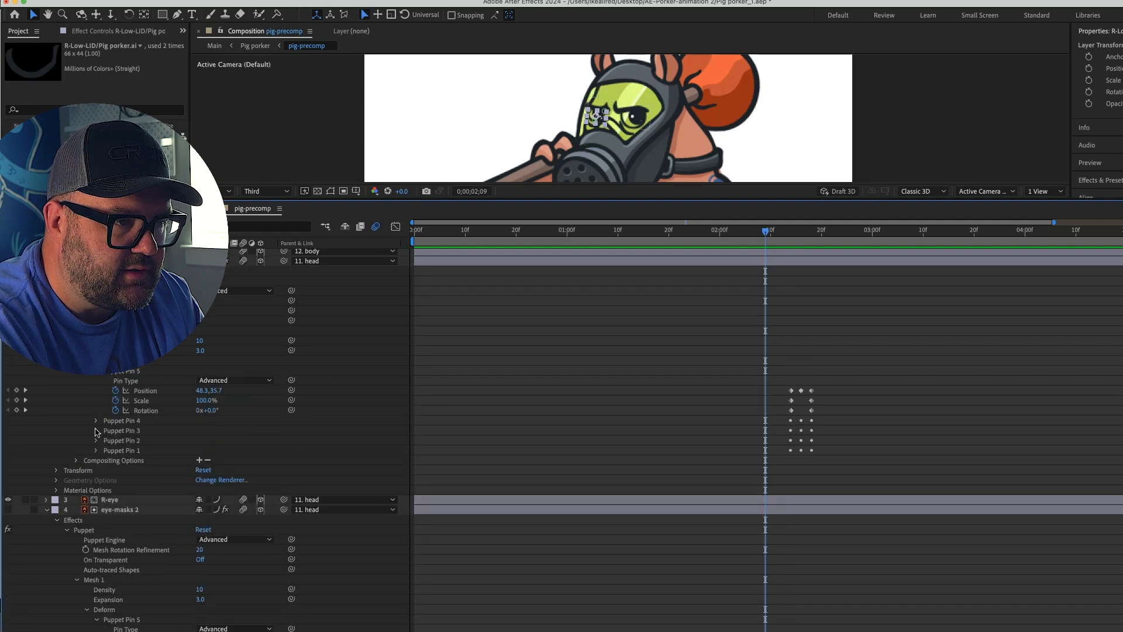
# Delete the Scale and Rotation keyframes from the Puppet pins of the eye-masks layer
pyautogui.moveTo(817, 448); pyautogui.dragTo(769, 522)
pyautogui.press('Delete')
pyautogui.press('Delete')
pyautogui.moveTo(817, 546); pyautogui.dragTo(768, 570)
pyautogui.press('Delete')
pyautogui.moveTo(817, 597); pyautogui.dragTo(769, 619)
pyautogui.press('Delete')
# Shift all the eye-masks pin Position keyframes earlier so they start at 0;00;02;10
pyautogui.moveTo(766, 232); pyautogui.dragTo(782, 242)
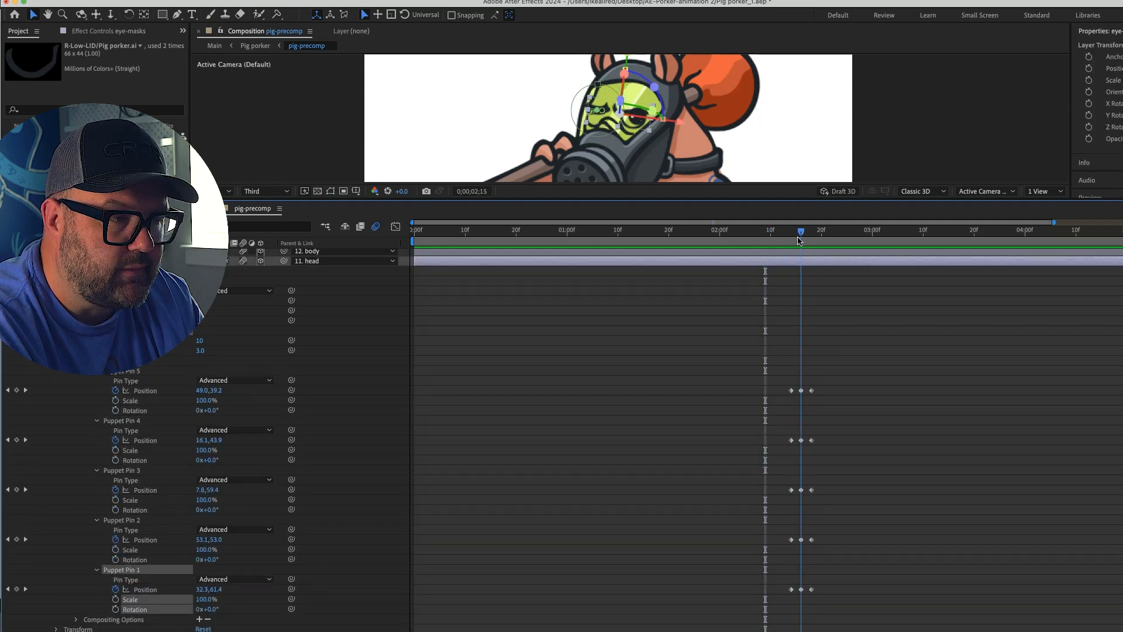
pyautogui.moveTo(831, 378); pyautogui.dragTo(777, 600)
pyautogui.moveTo(790, 589); pyautogui.dragTo(770, 589)
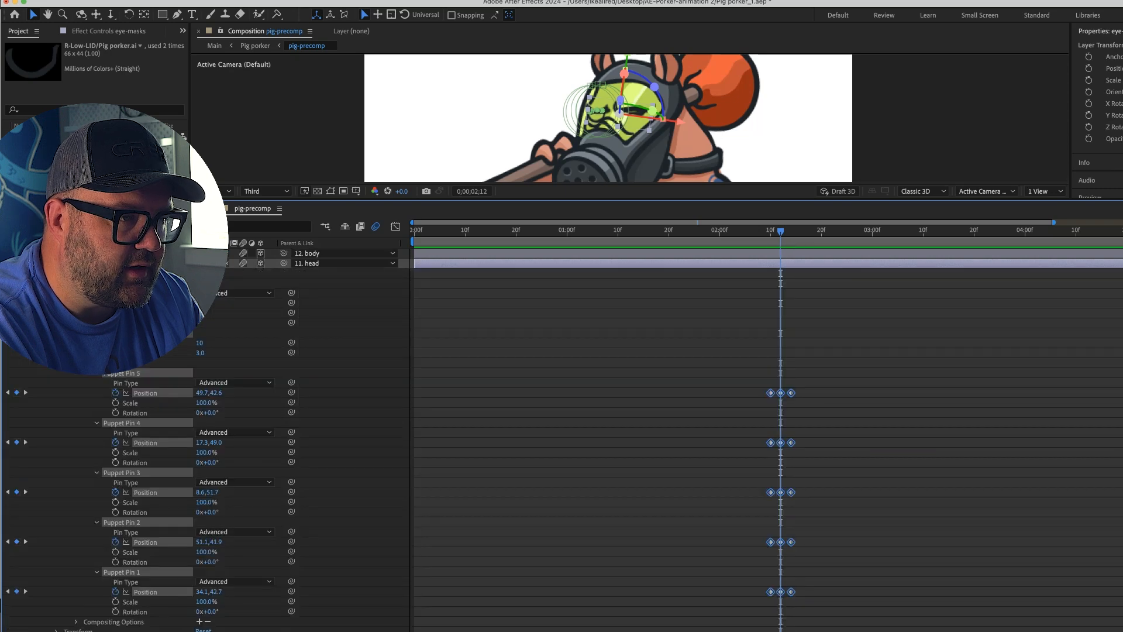
# Shift the R-Low-LID and L-brow pin keyframes earlier to line up with the blink starting at 0;00;02;10
pyautogui.click(46, 263)
pyautogui.click(46, 283)
pyautogui.click(46, 283)
pyautogui.click(46, 303)
pyautogui.click(97, 413)
pyautogui.moveTo(823, 419); pyautogui.dragTo(781, 532)
pyautogui.click(45, 303)
pyautogui.click(45, 313)
pyautogui.click(46, 313)
pyautogui.click(46, 323)
pyautogui.moveTo(845, 443); pyautogui.dragTo(652, 626)
pyautogui.moveTo(802, 452); pyautogui.dragTo(781, 452)
pyautogui.click(46, 323)
# Delete the leftover Scale and Rotation keyframes from the L-Low-LID Puppet pins
pyautogui.click(45, 333)
pyautogui.moveTo(804, 534); pyautogui.dragTo(763, 518)
pyautogui.press('Delete')
pyautogui.click(705, 358)
# Scrub the blink in pig-precomp, switch to the Main composition, and play back the full animation
pyautogui.moveTo(726, 231); pyautogui.dragTo(789, 248)
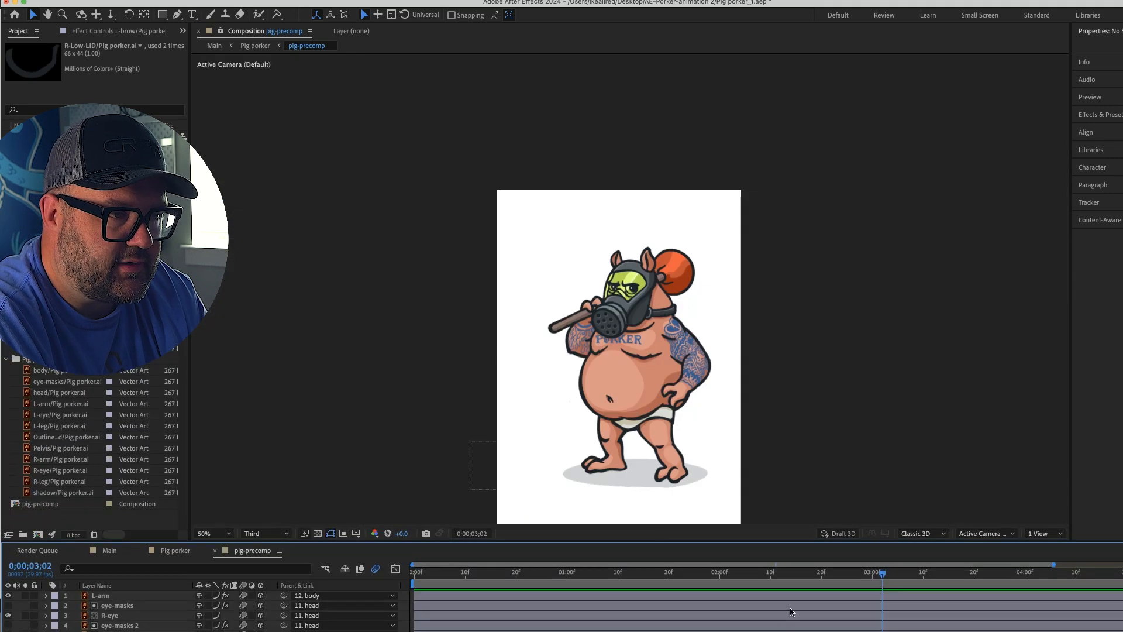
pyautogui.moveTo(734, 577); pyautogui.dragTo(874, 574)
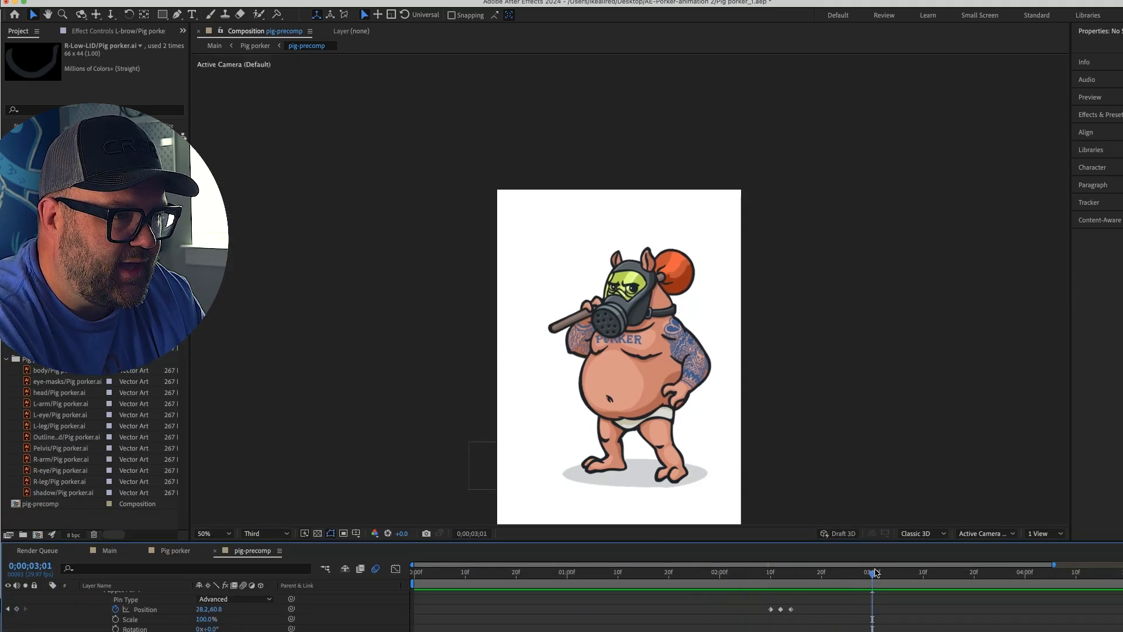
pyautogui.click(109, 551)
pyautogui.moveTo(720, 576); pyautogui.dragTo(616, 579)
pyautogui.click(252, 550)
pyautogui.moveTo(518, 577); pyautogui.dragTo(496, 576)
pyautogui.press('F4')
pyautogui.scroll(5, 59, 620)
pyautogui.click(109, 551)
pyautogui.press('space')
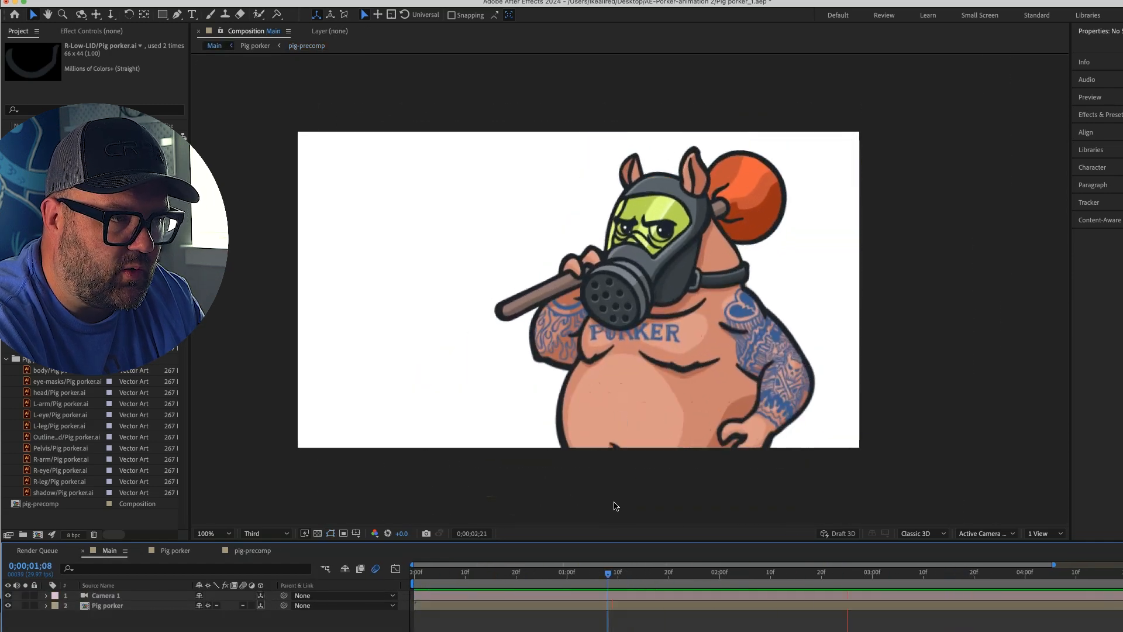
# In the pig-precomp composition, shift the lower-lid and brow pin Position keyframes earlier so the blink falls around 0;00;02;02
pyautogui.click(253, 550)
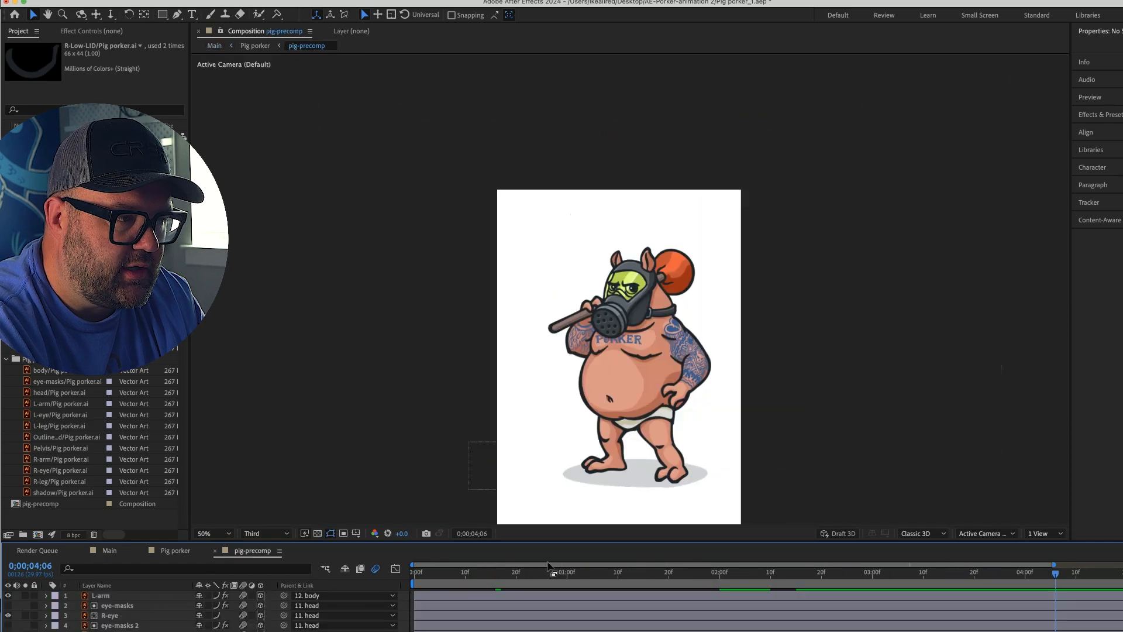
pyautogui.moveTo(327, 543); pyautogui.dragTo(331, 368)
pyautogui.click(46, 465)
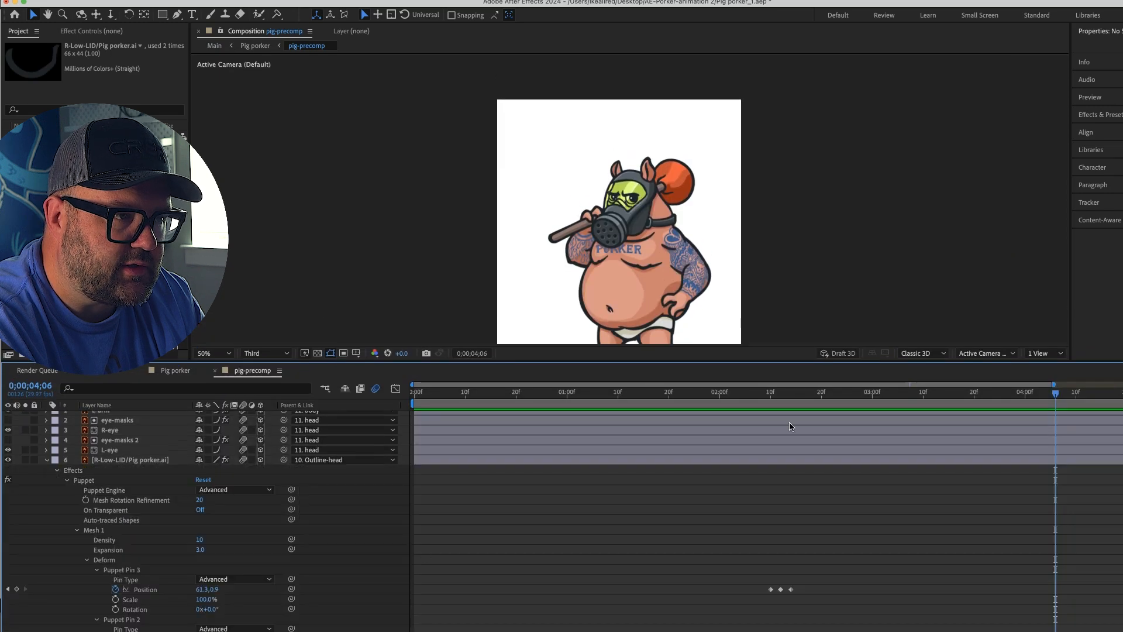
pyautogui.moveTo(792, 398); pyautogui.dragTo(739, 394)
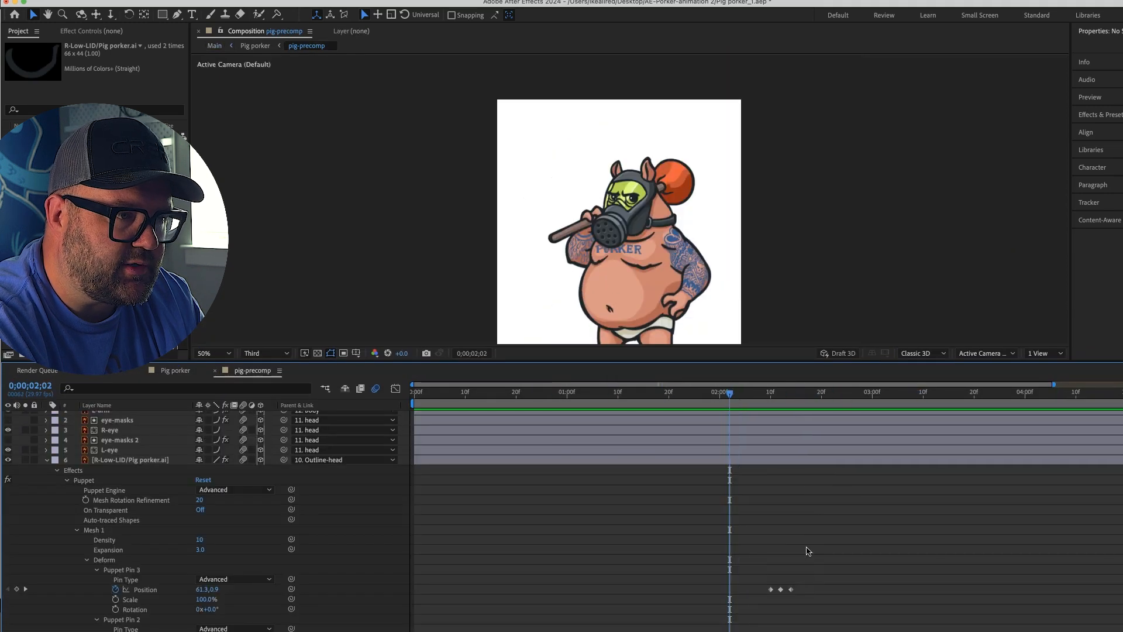
pyautogui.click(47, 460)
pyautogui.click(46, 416)
pyautogui.moveTo(835, 514); pyautogui.dragTo(796, 631)
pyautogui.click(46, 416)
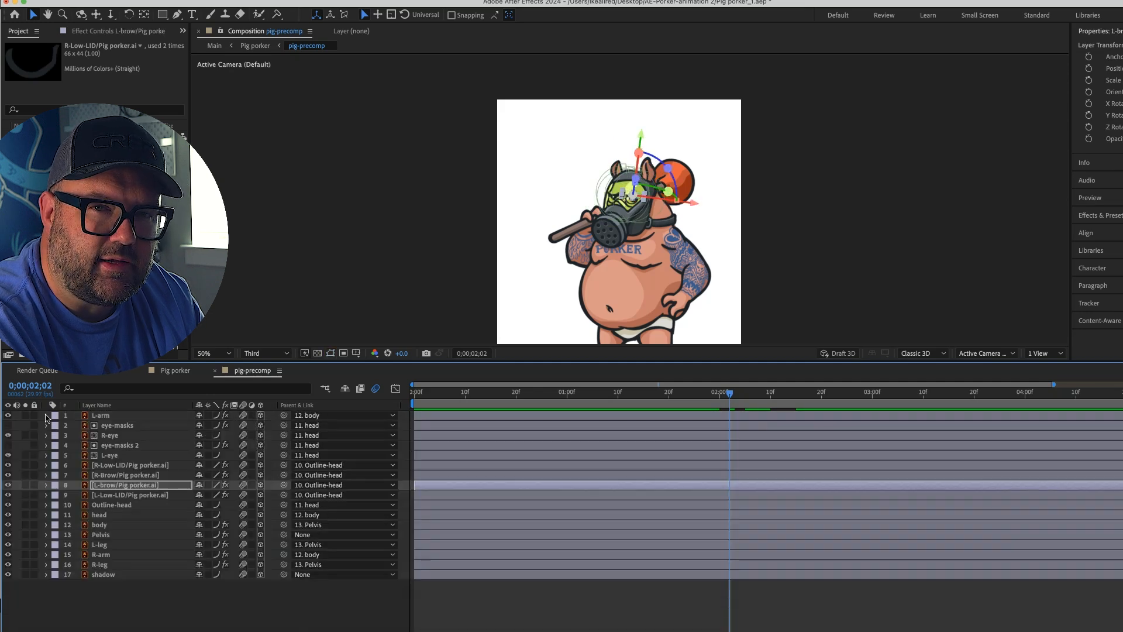
# Shift the eye-masks layers' Puppet pin Position keyframes earlier so they start at 0;00;02;00
pyautogui.click(46, 417)
pyautogui.click(47, 417)
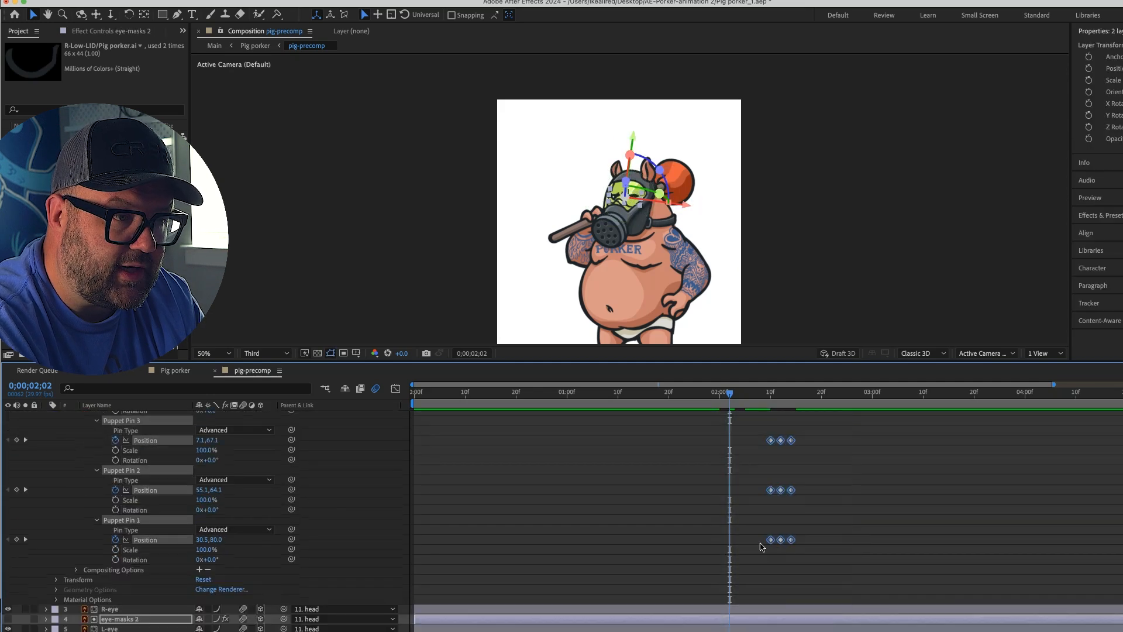
pyautogui.click(706, 400)
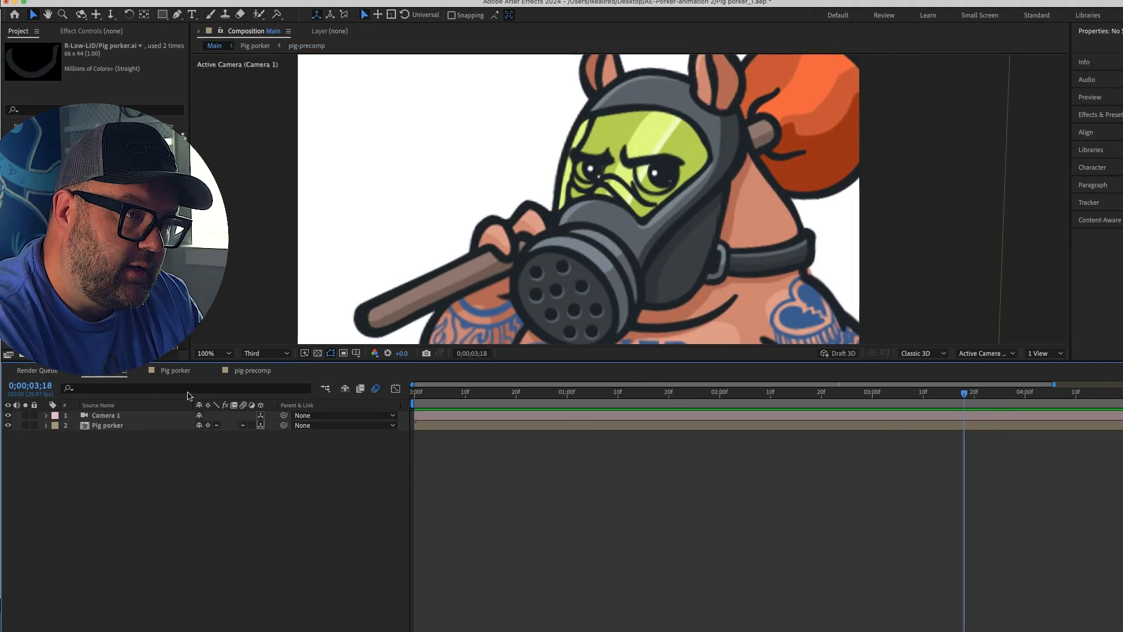
# Duplicate the eye-masks pin Position keyframes at 0;00;03;18 for a second blink, and scrub the result in the Main composition
pyautogui.moveTo(755, 547); pyautogui.dragTo(687, 437)
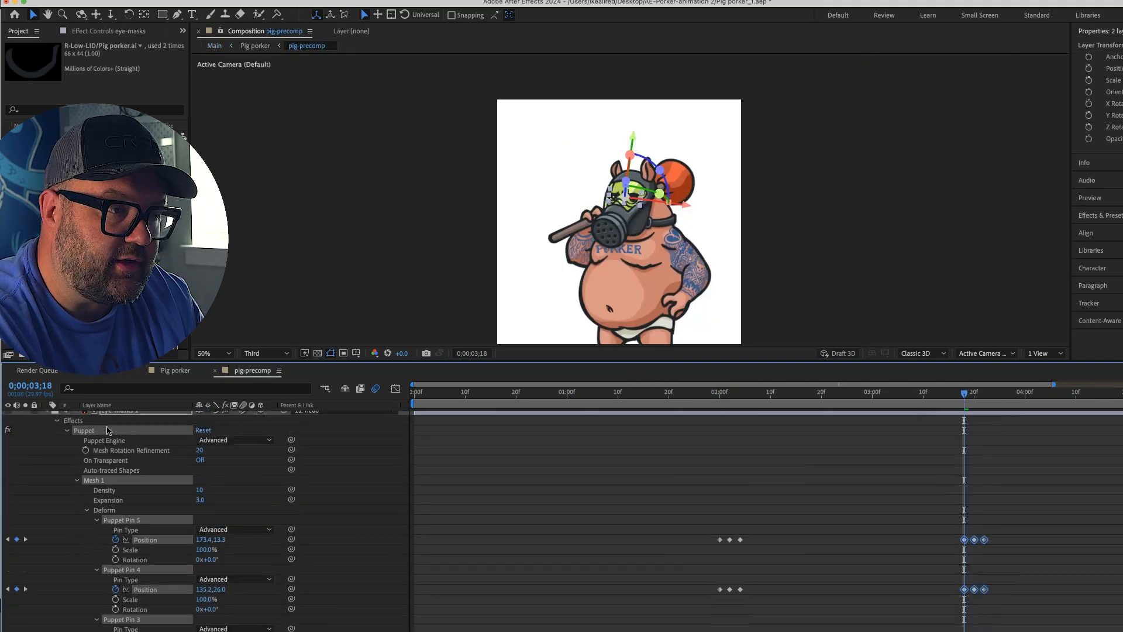
pyautogui.moveTo(611, 549); pyautogui.dragTo(780, 631)
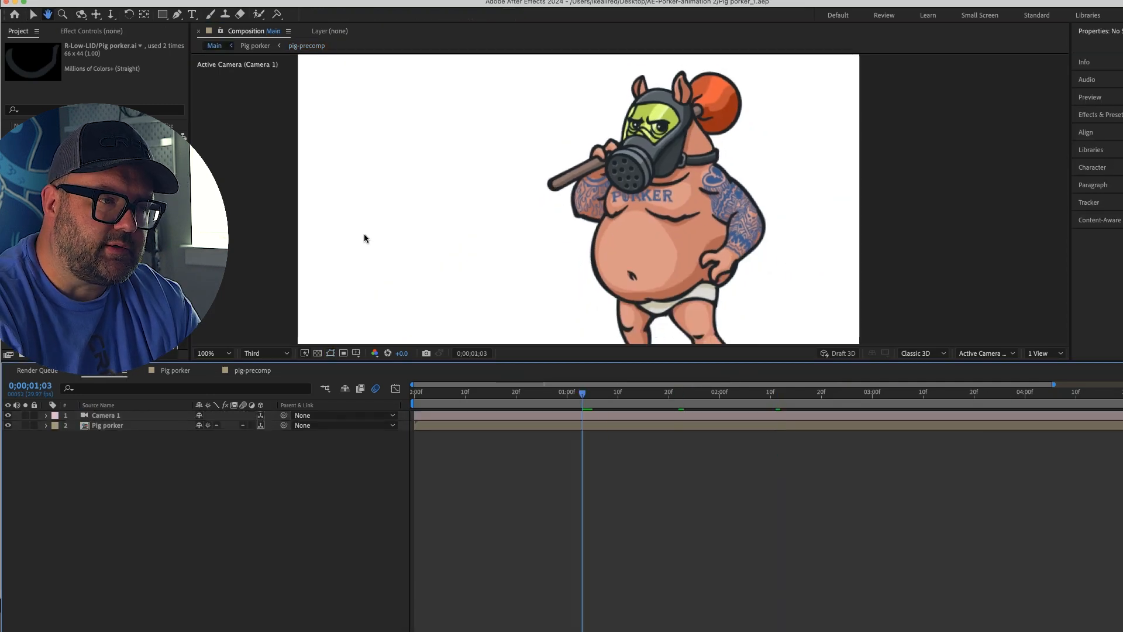
pyautogui.moveTo(581, 392); pyautogui.dragTo(731, 398)
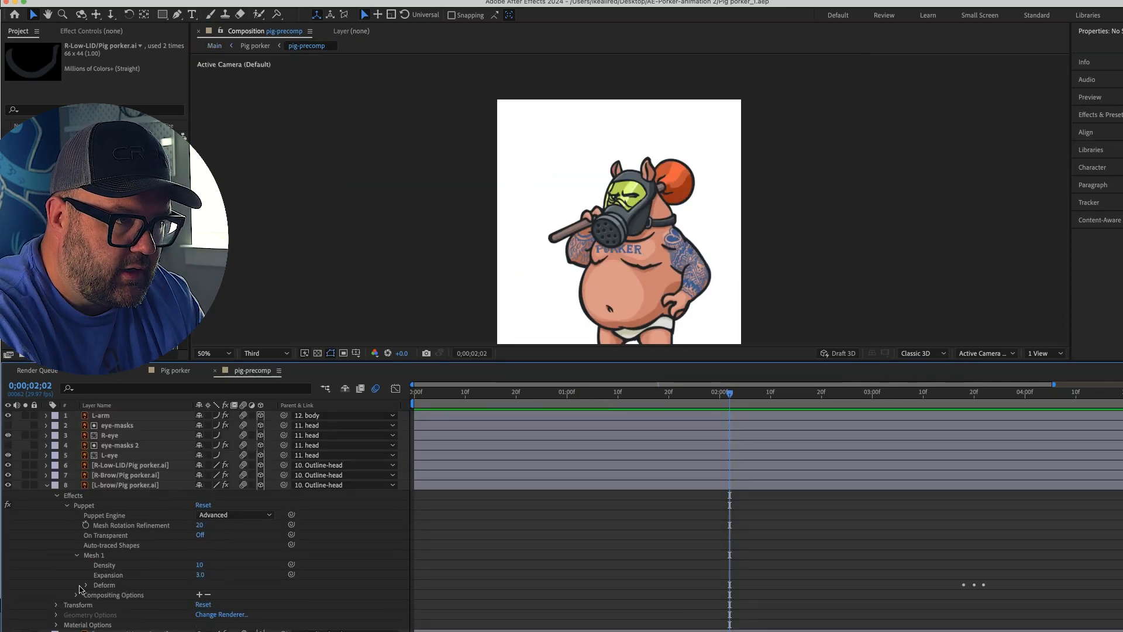
# Copy the L-brow Puppet pins' Position keyframes from 0;00;03;18 to start at 0;00;02;00
pyautogui.click(86, 585)
pyautogui.click(97, 589)
pyautogui.scroll(-4, 97, 590)
pyautogui.click(97, 599)
pyautogui.click(96, 569)
pyautogui.click(97, 619)
pyautogui.scroll(-2, 96, 614)
pyautogui.moveTo(1029, 438); pyautogui.dragTo(958, 550)
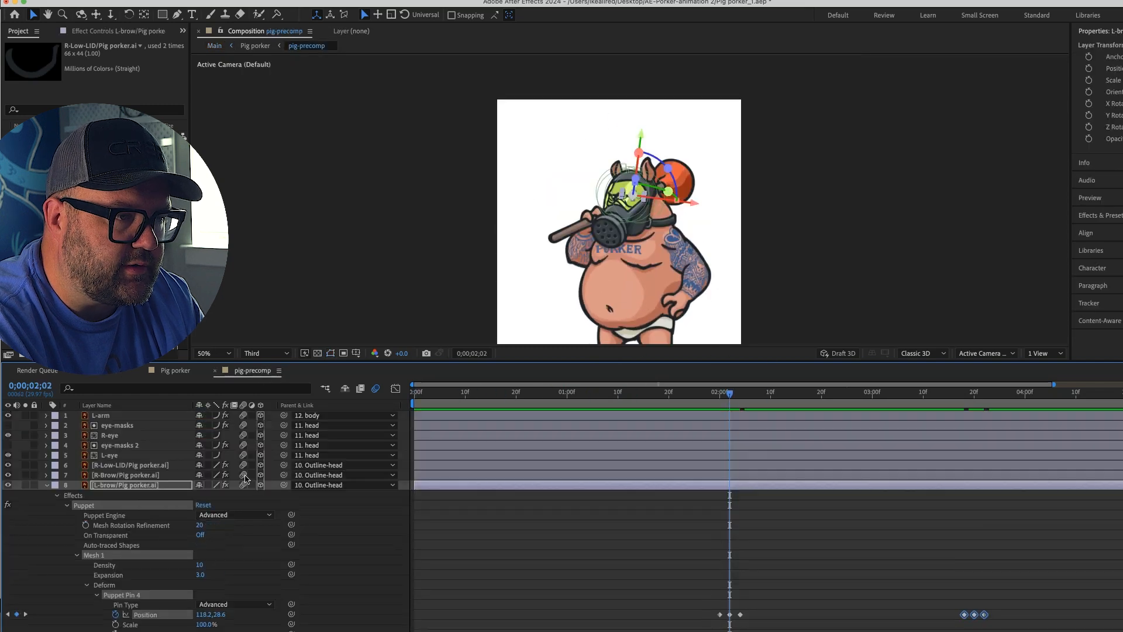
# Collapse L-brow, expose the R-Low-LID Puppet pins, and select their second-blink Position keyframes around 0;00;03;18
pyautogui.click(47, 485)
pyautogui.scroll(-3, 61, 435)
pyautogui.click(47, 465)
pyautogui.click(87, 565)
pyautogui.click(97, 540)
pyautogui.click(97, 599)
pyautogui.click(97, 589)
pyautogui.moveTo(871, 462); pyautogui.dragTo(1122, 629)
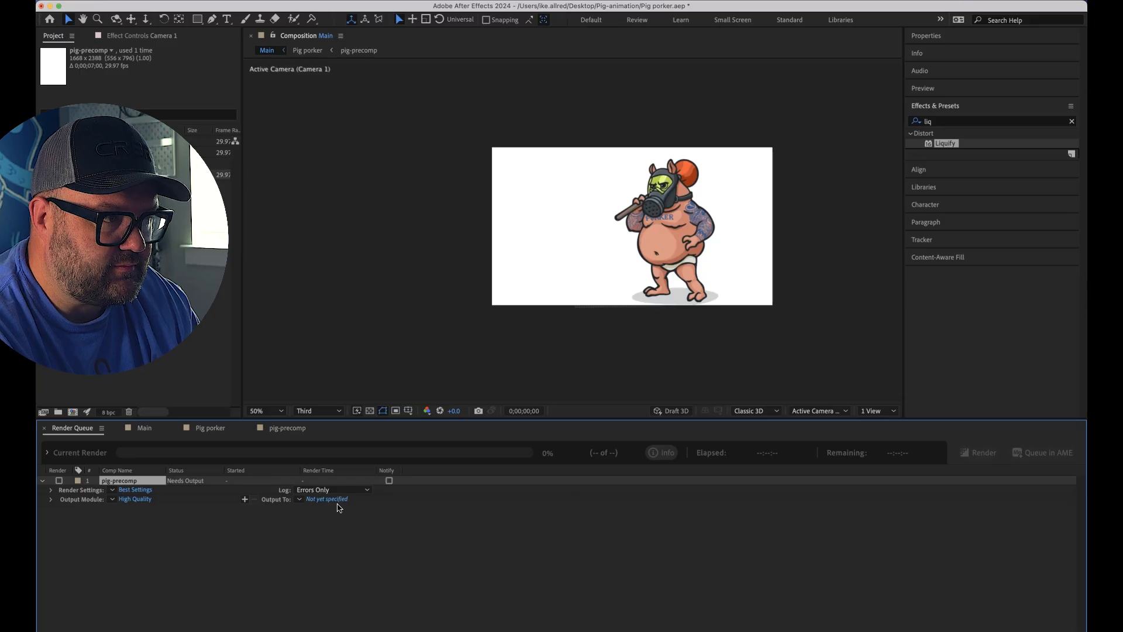
# Set the queued pig-precomp output to pig-precomp.mov on the Desktop and render it
pyautogui.click(338, 504)
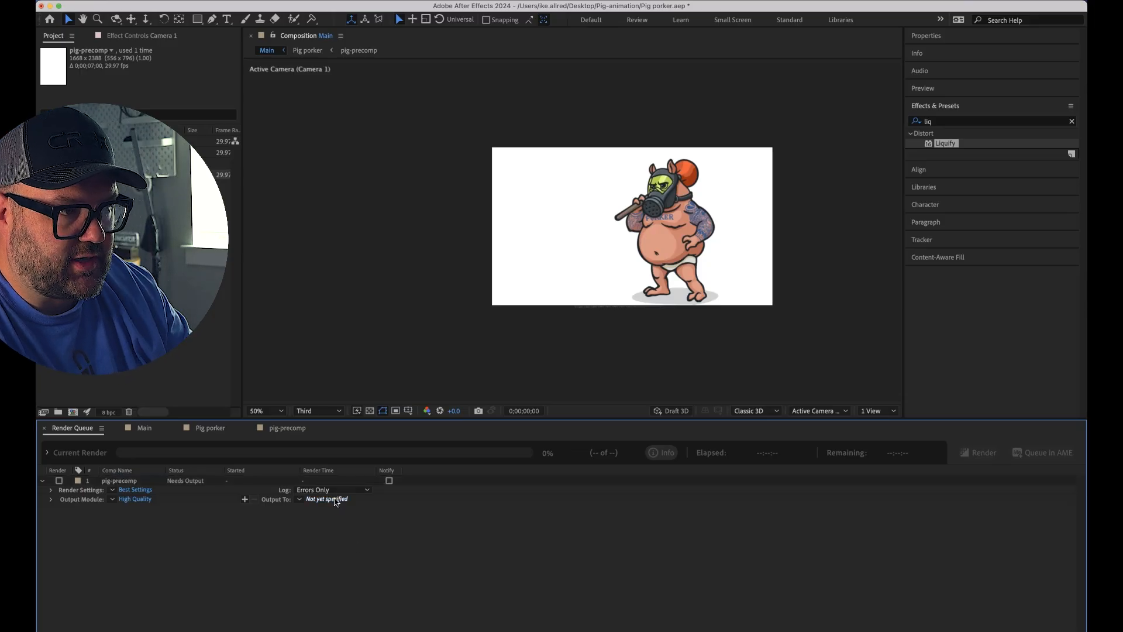
pyautogui.click(336, 500)
pyautogui.click(377, 106)
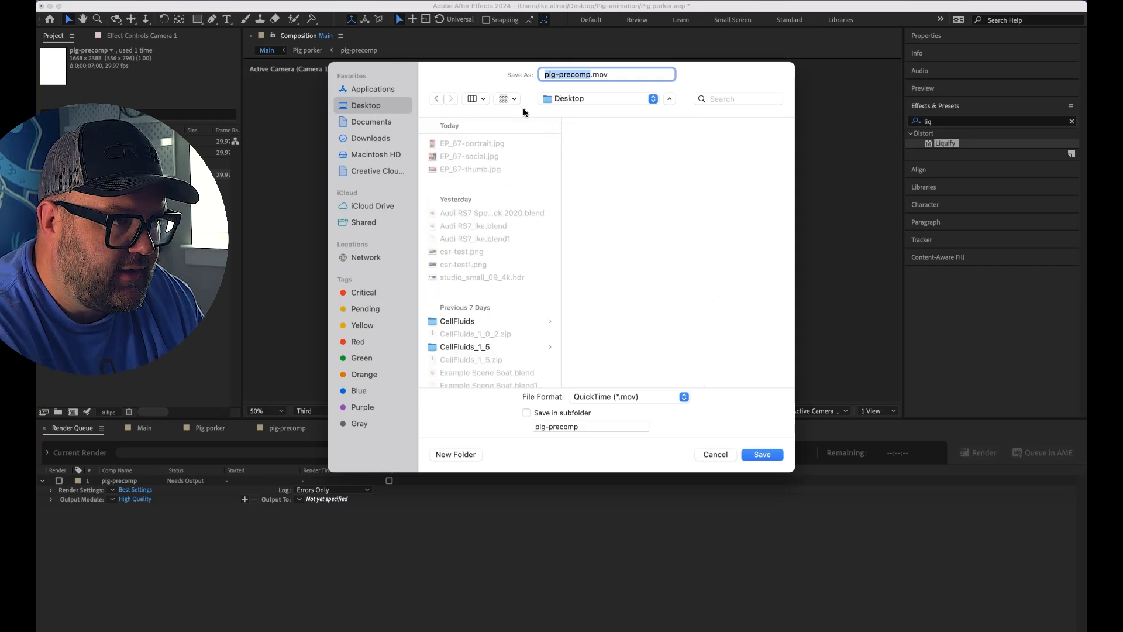
pyautogui.click(762, 454)
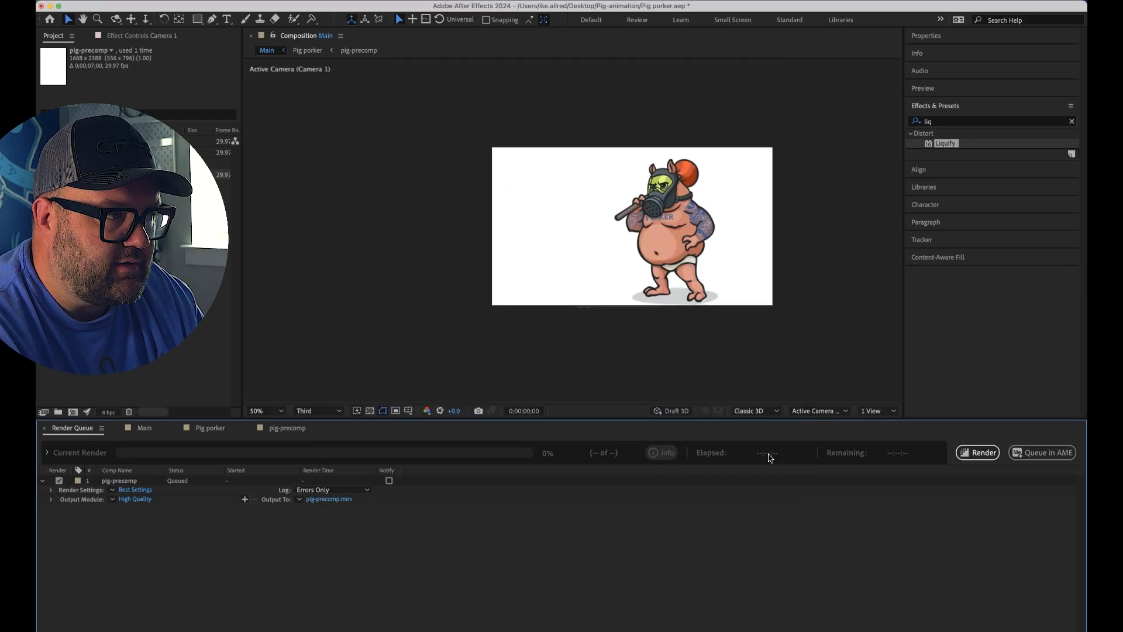
pyautogui.click(992, 451)
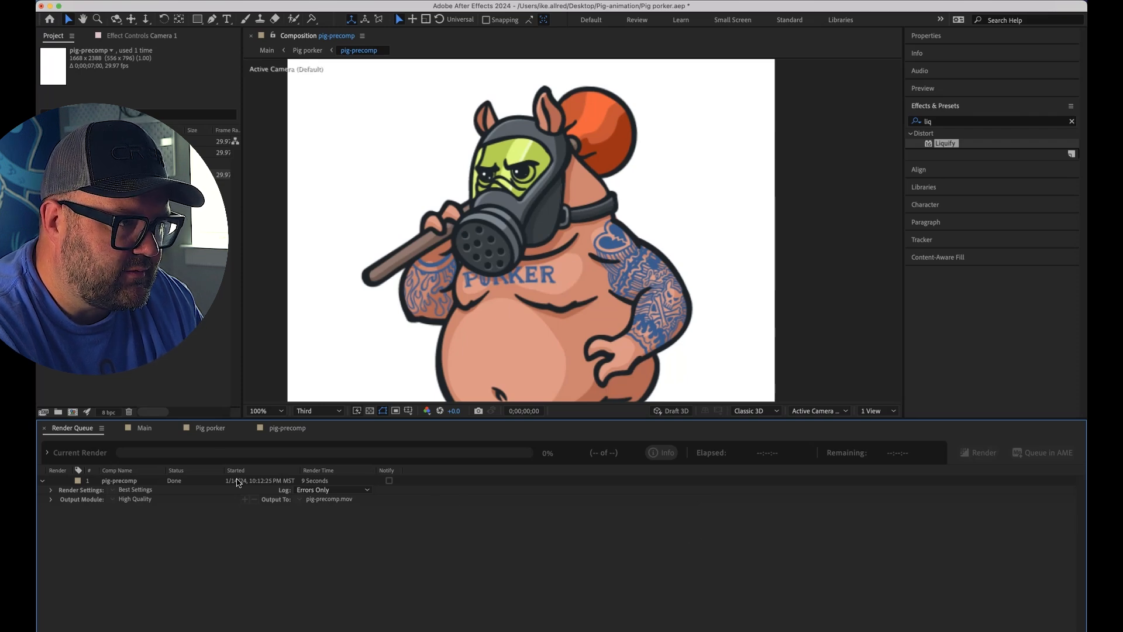
# Add the Main composition to the render queue and open its output destination for Main.mov
pyautogui.click(145, 429)
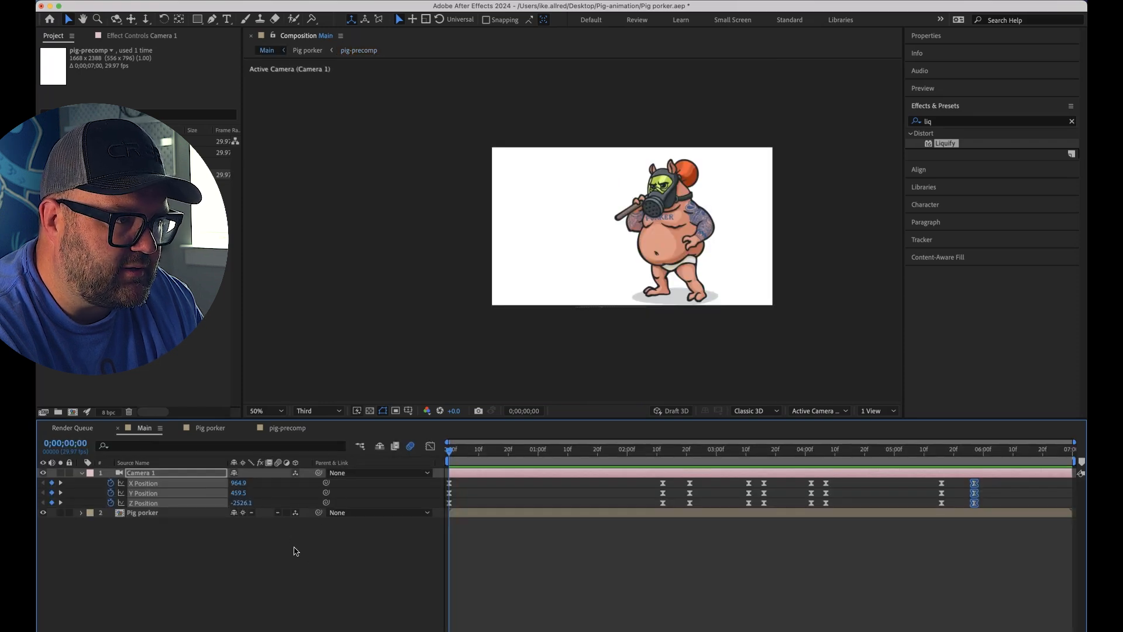
pyautogui.click(222, 1)
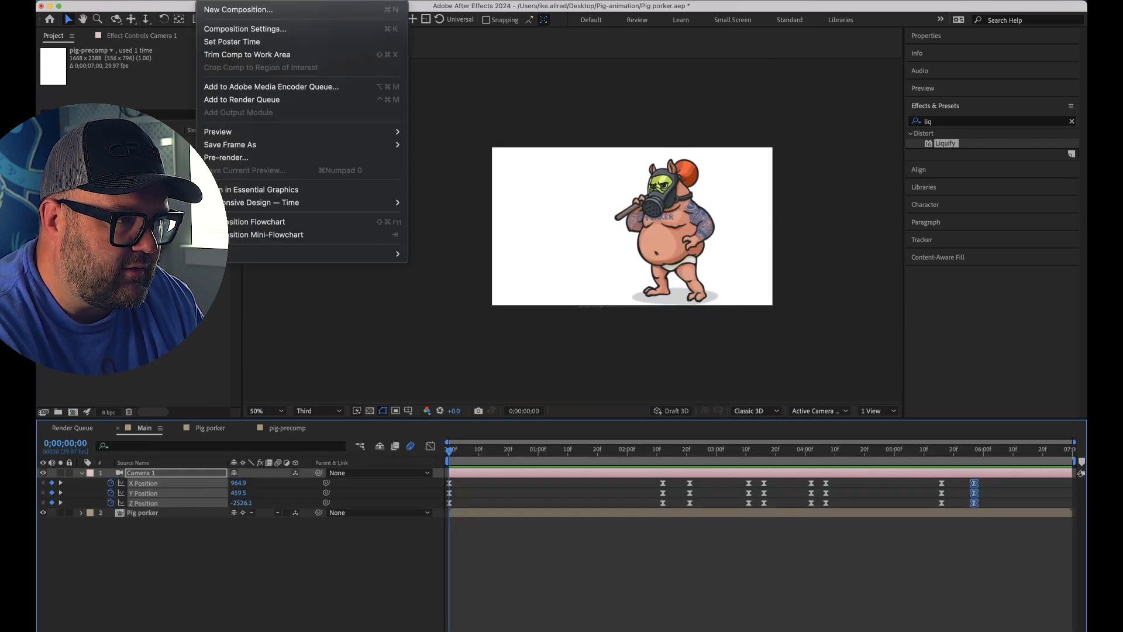
pyautogui.click(278, 103)
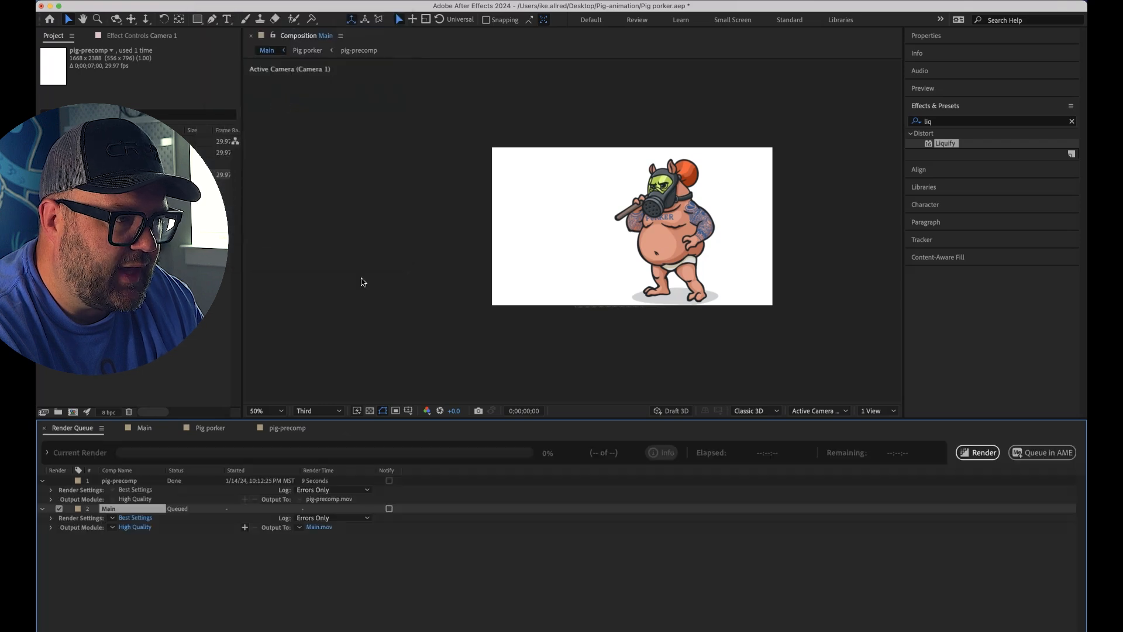
pyautogui.click(322, 528)
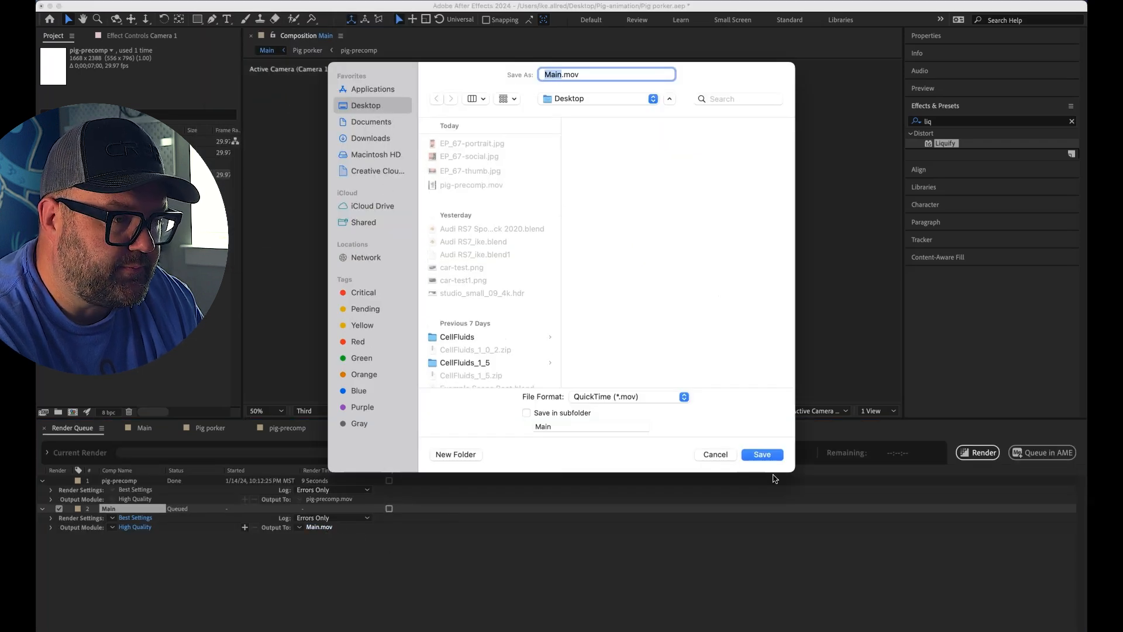